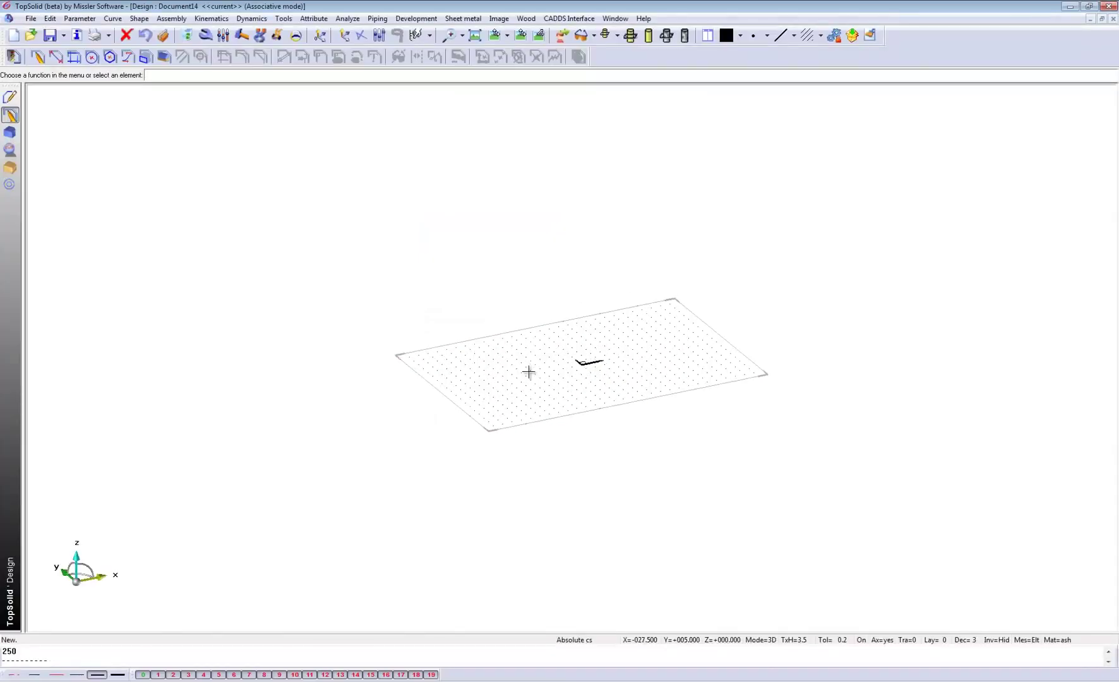
# Start a new sketch in top view and draw a steep straight contour segment descending toward the grid's lower left
pyautogui.click(521, 35)
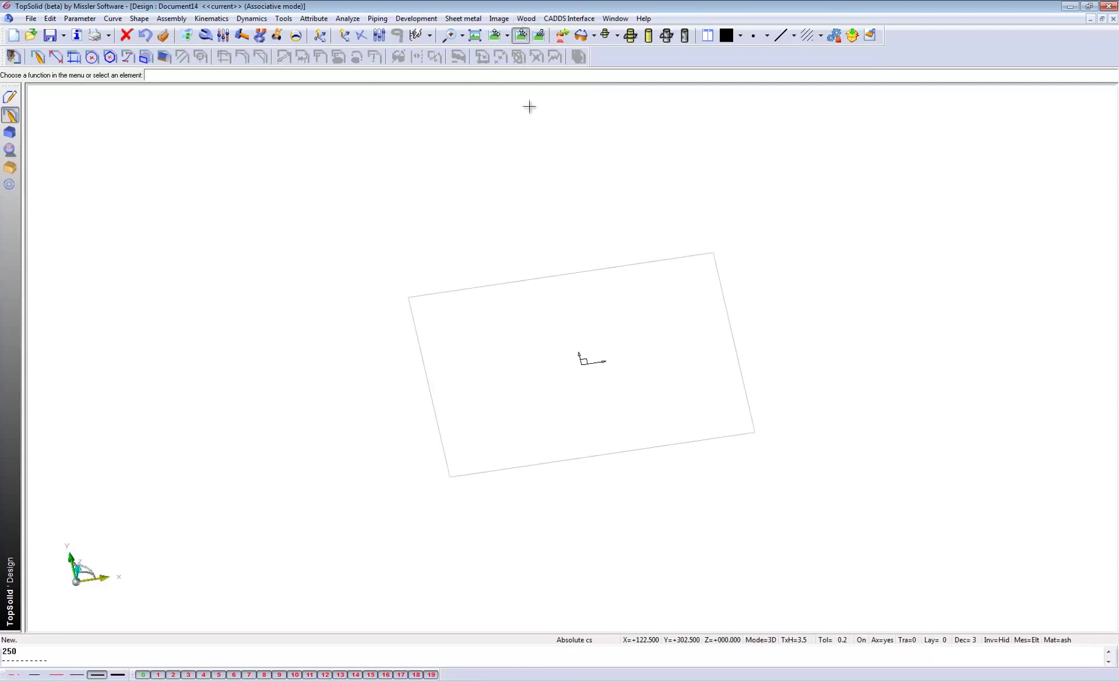
pyautogui.click(38, 57)
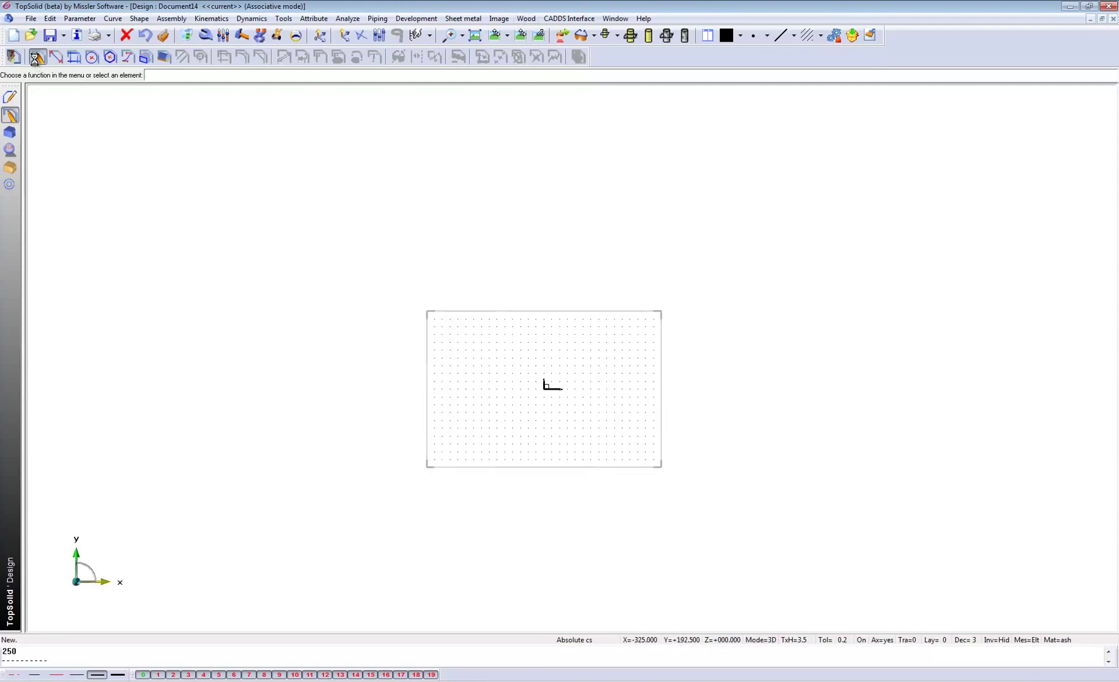
pyautogui.click(69, 90)
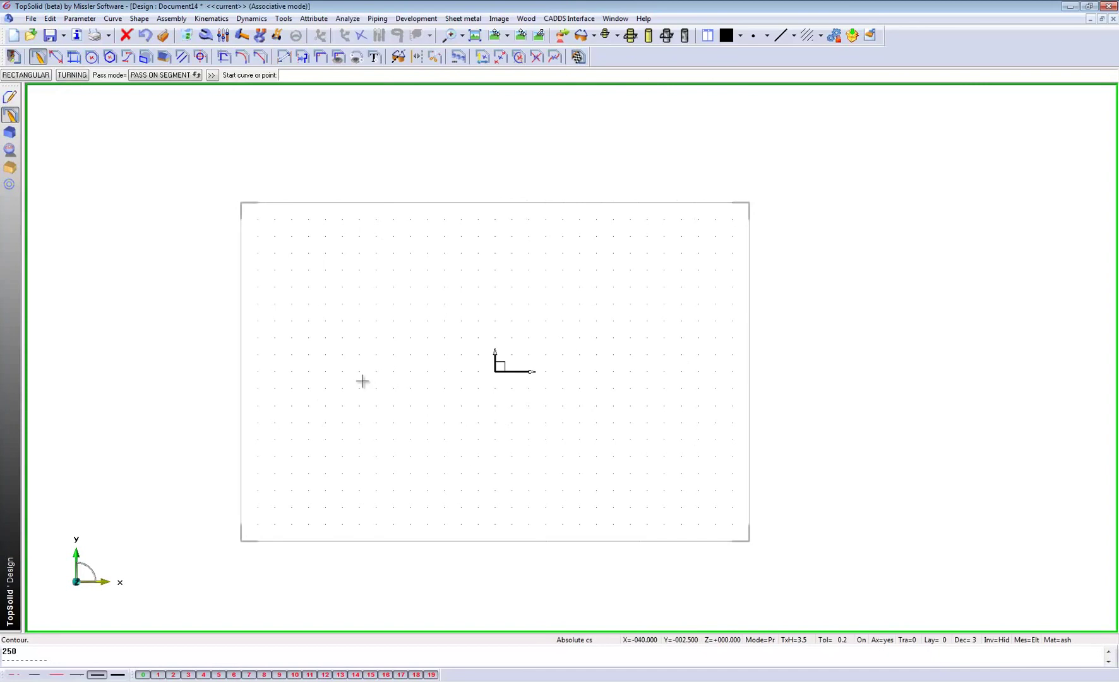
pyautogui.scroll(-2, 372, 365)
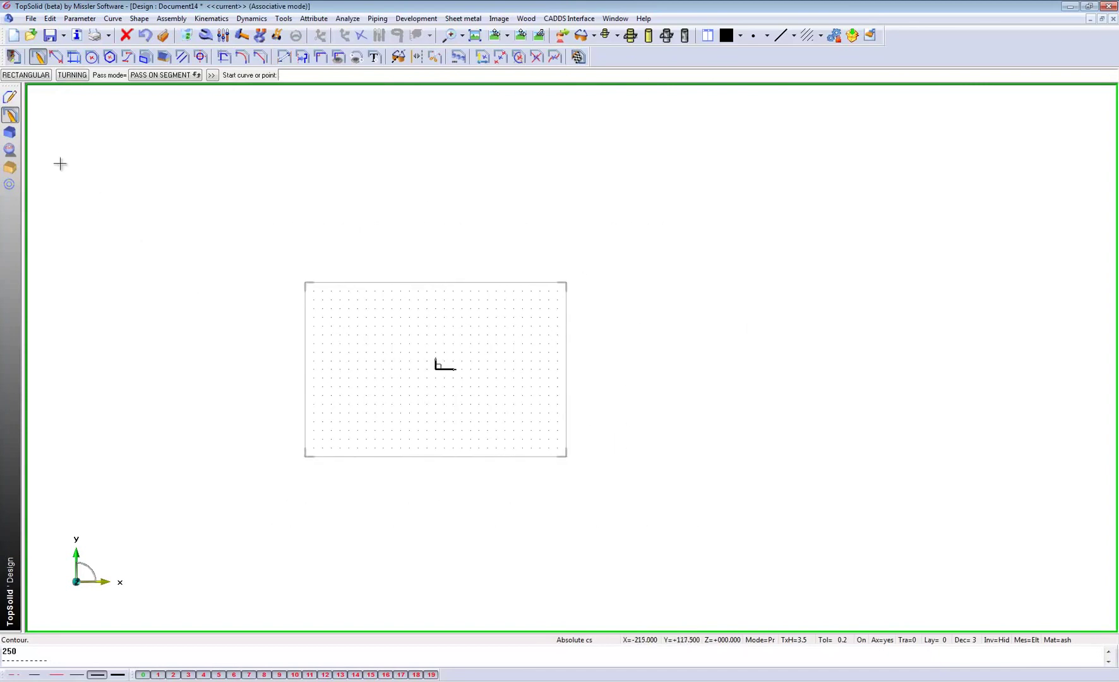
pyautogui.click(45, 148)
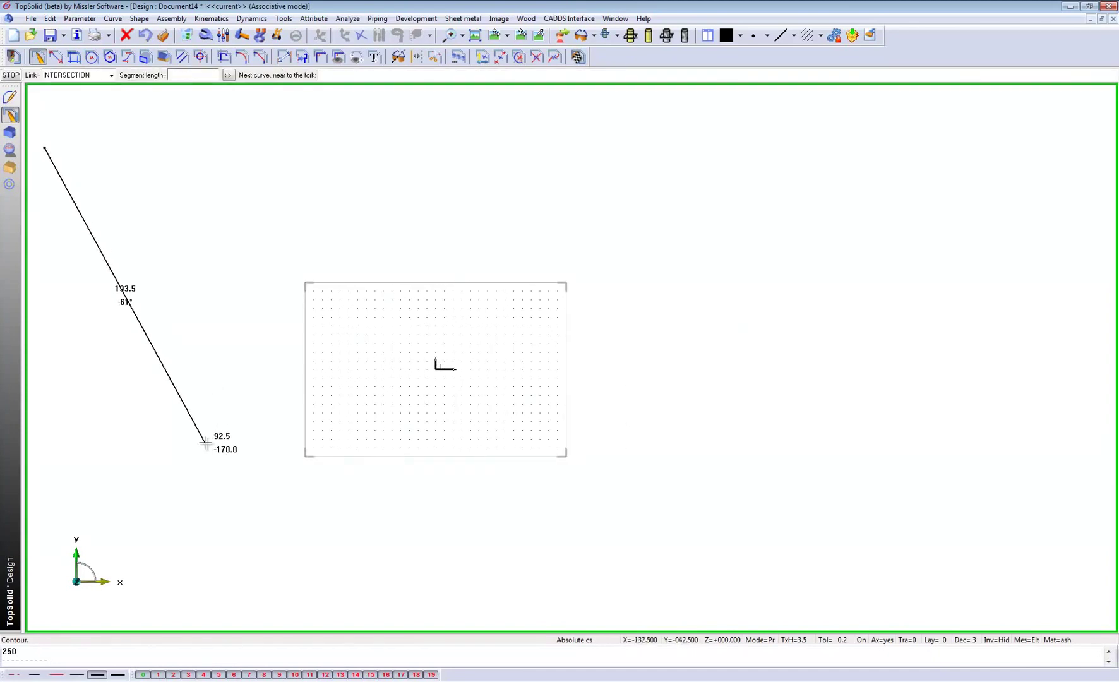
# Continue the contour from the line's lower end with a circular arc of radius 250 mm
pyautogui.rightClick(234, 475)
pyautogui.moveTo(259, 496)
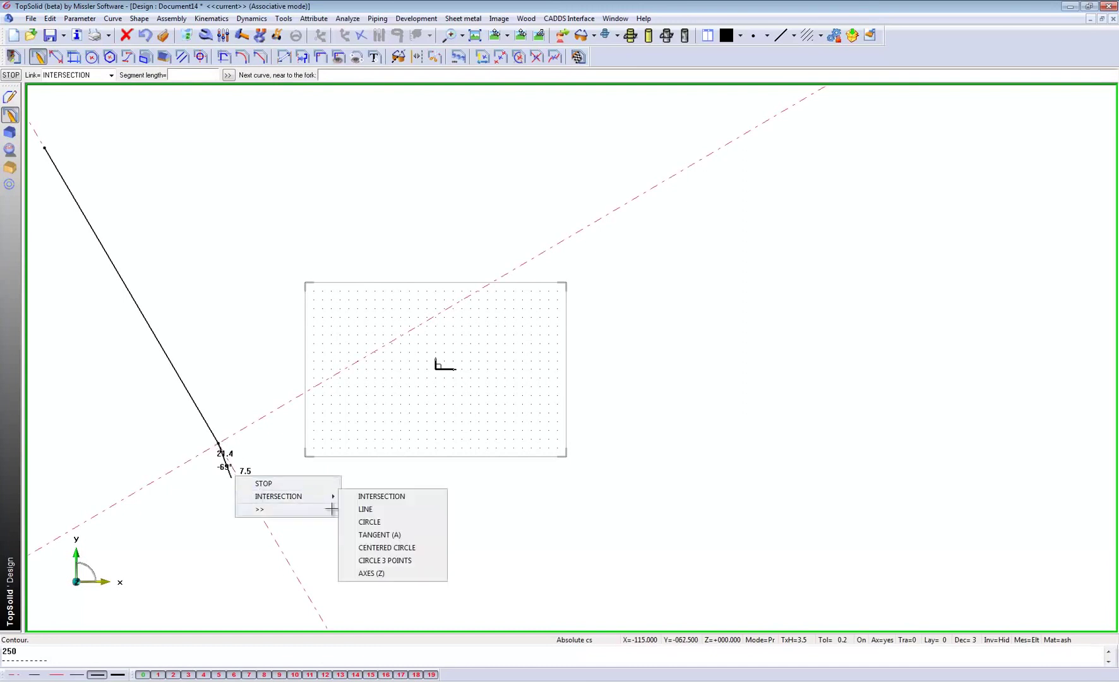
pyautogui.click(373, 523)
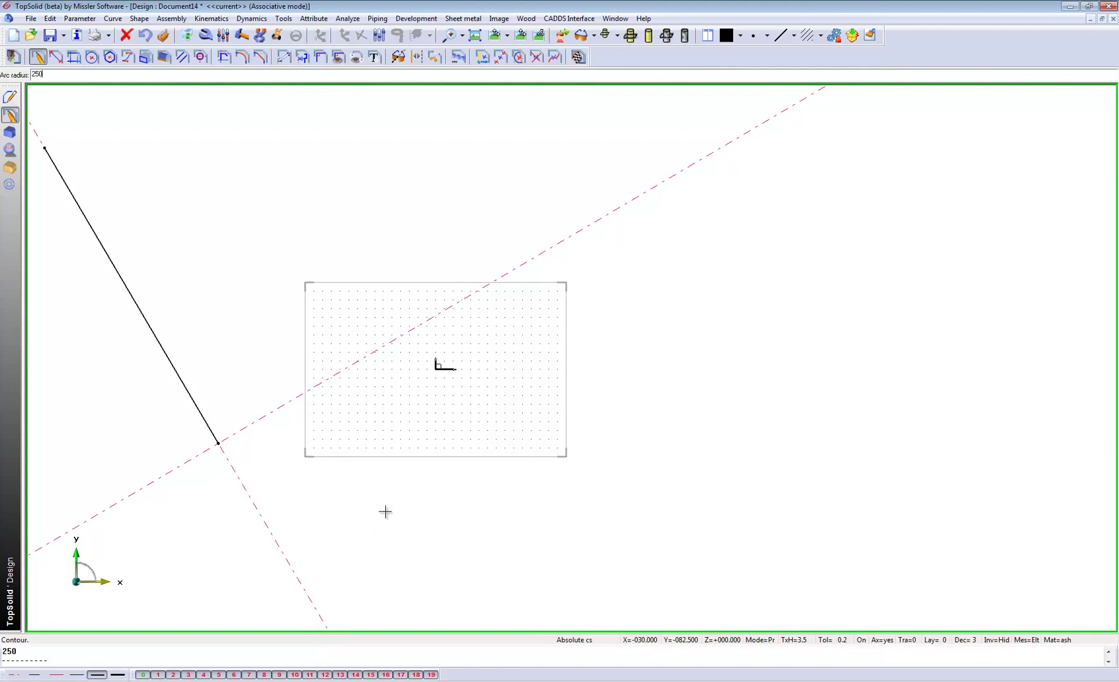
pyautogui.press('Return')
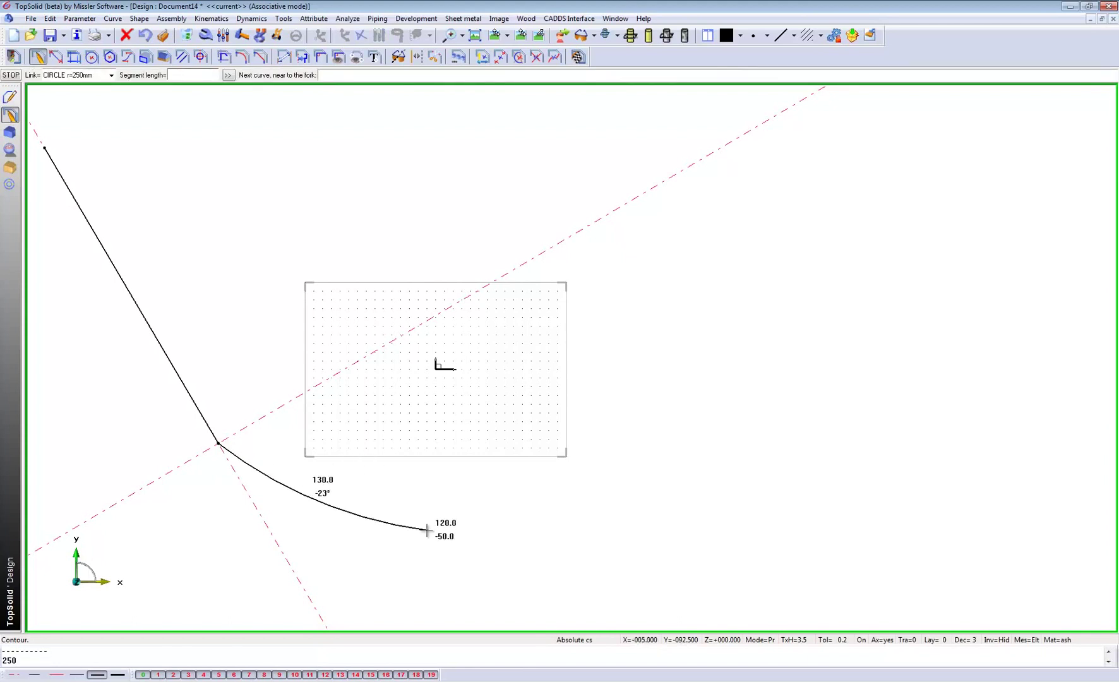
pyautogui.click(452, 539)
# Add a long straight line rising gently to the right from the arc's end and finish the contour as open
pyautogui.rightClick(575, 537)
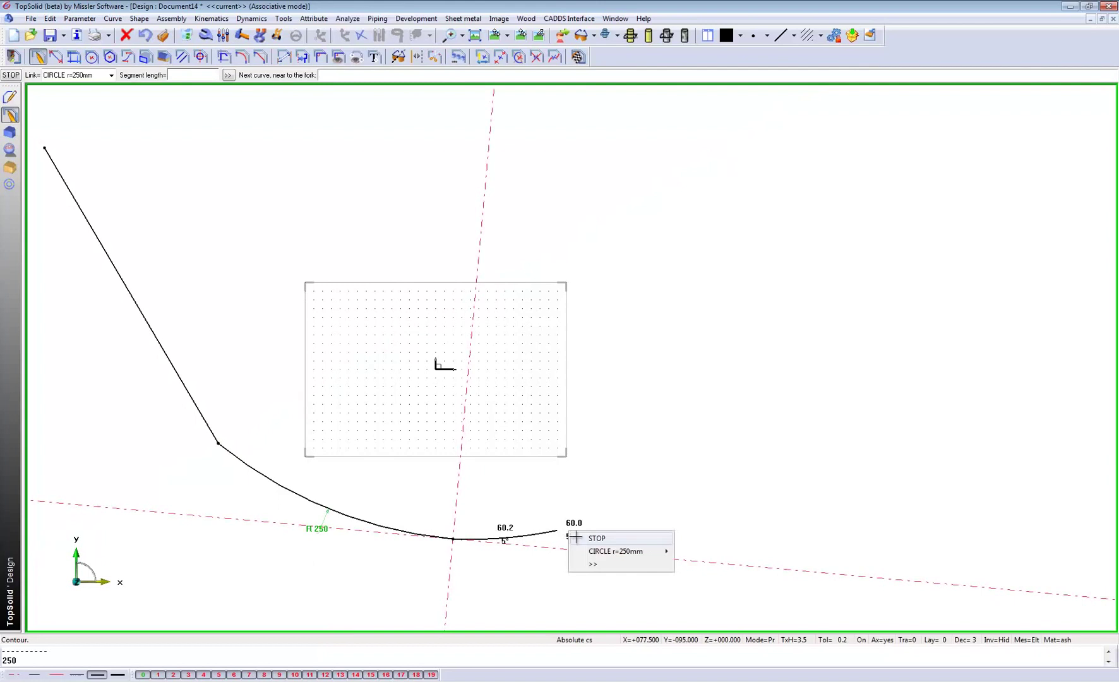
pyautogui.moveTo(615, 551)
pyautogui.click(695, 561)
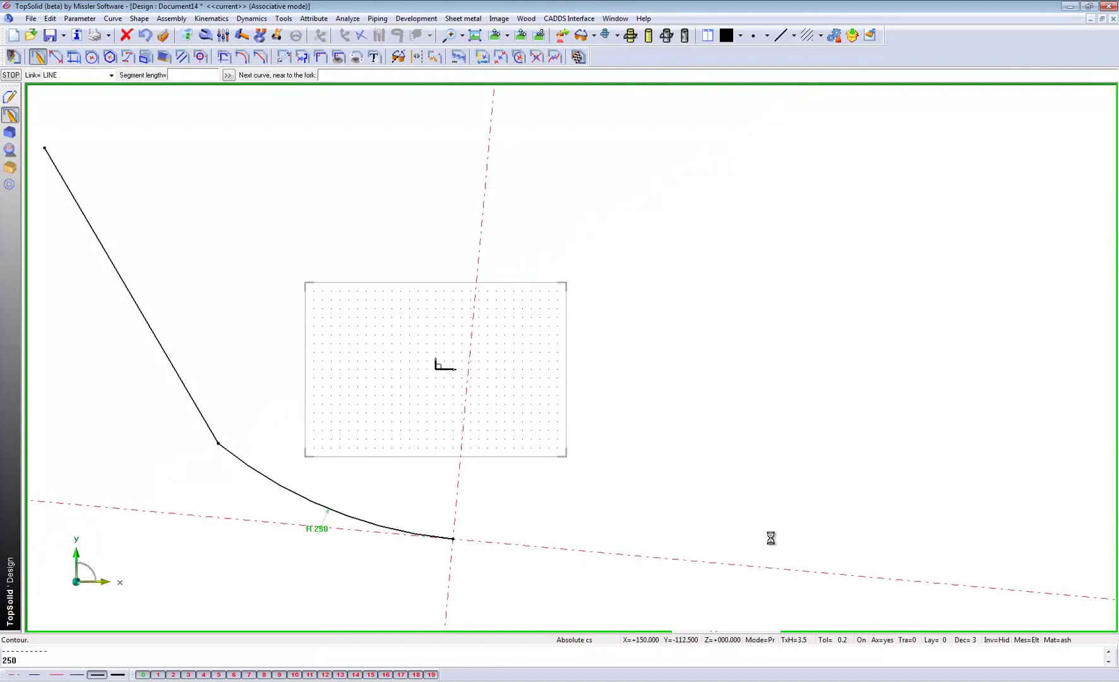
pyautogui.click(1008, 453)
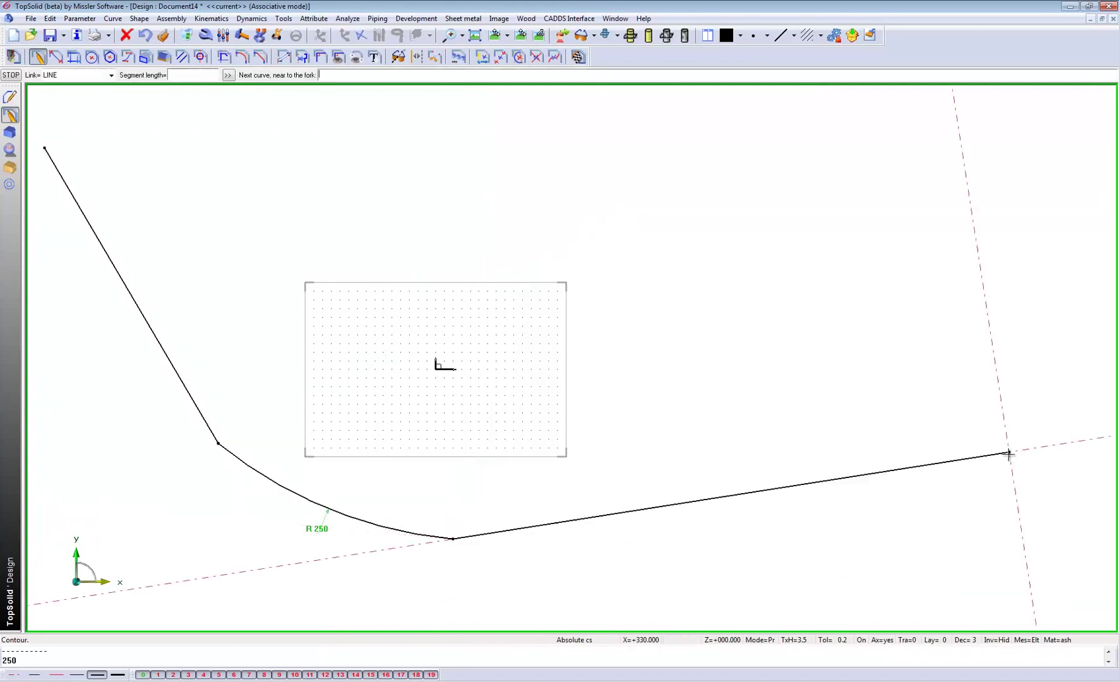
pyautogui.rightClick(850, 430)
pyautogui.click(880, 432)
pyautogui.moveTo(454, 420); pyautogui.dragTo(529, 420, button='middle')
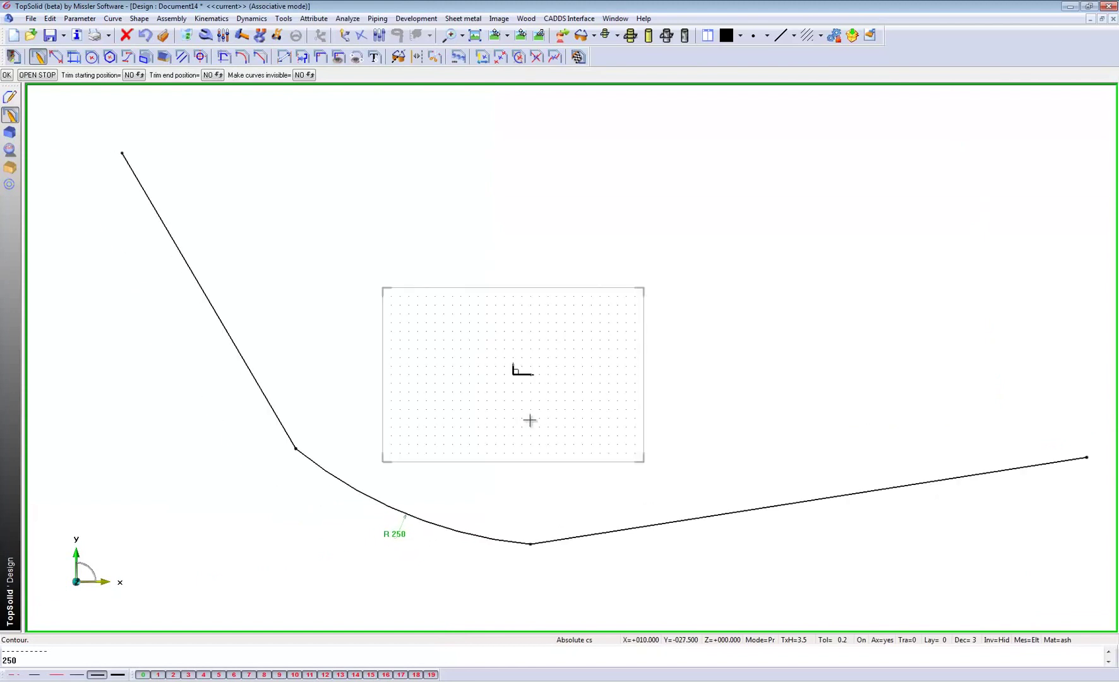
pyautogui.press('Return')
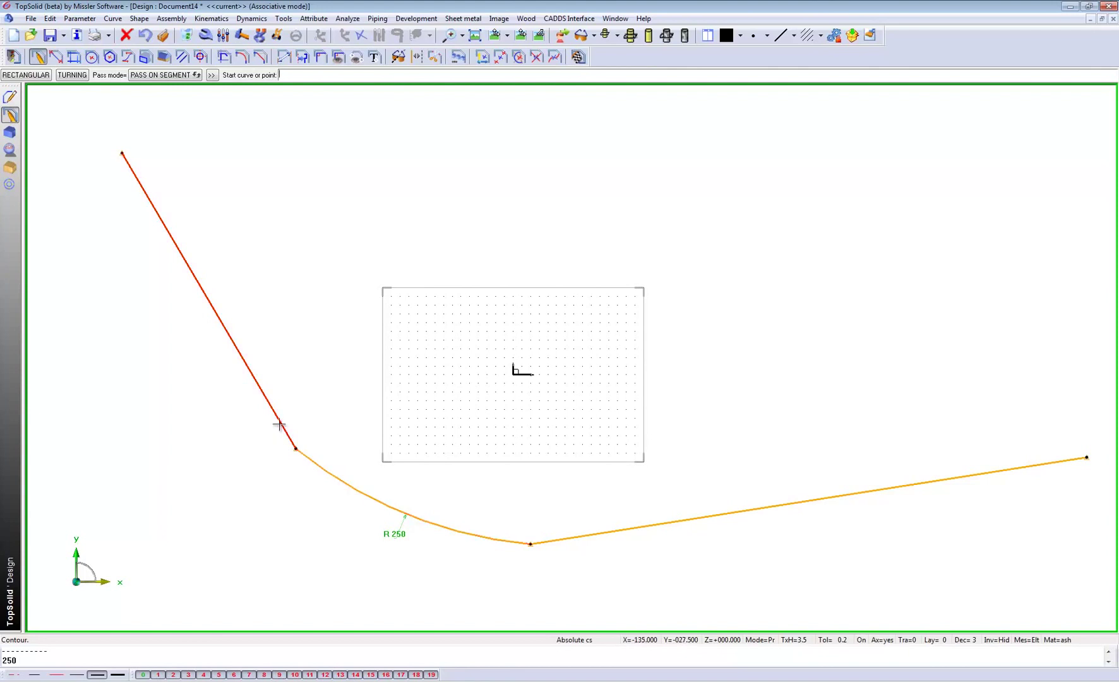
# Apply tangency constraints between the arc and both straight segments
pyautogui.click(321, 58)
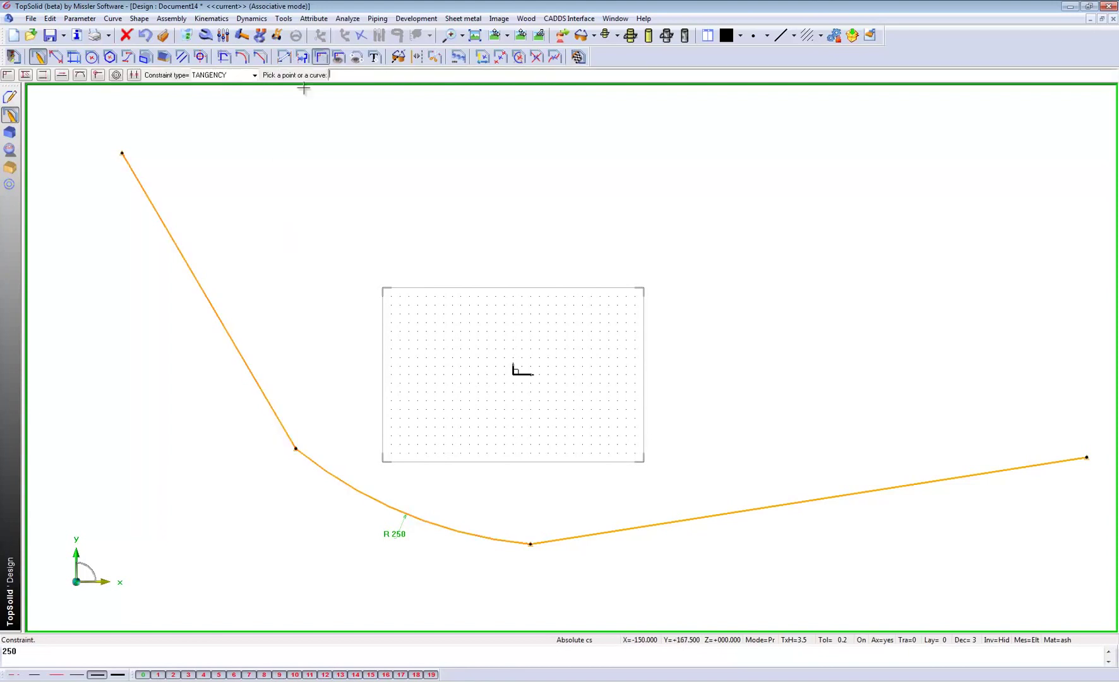
pyautogui.click(330, 476)
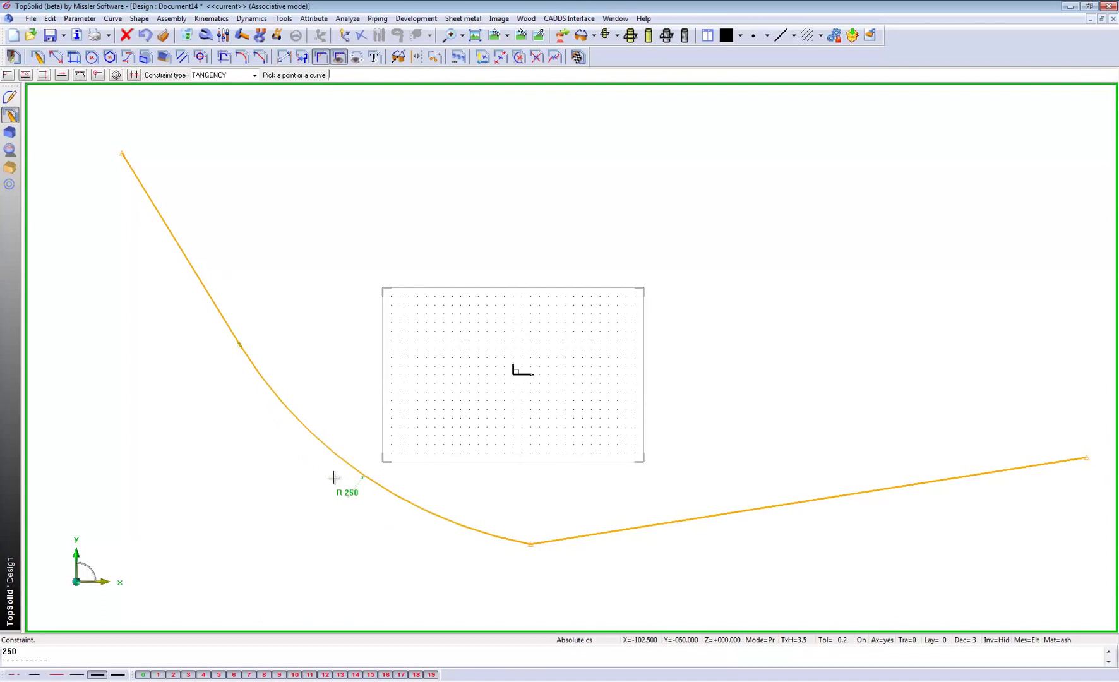
pyautogui.click(675, 522)
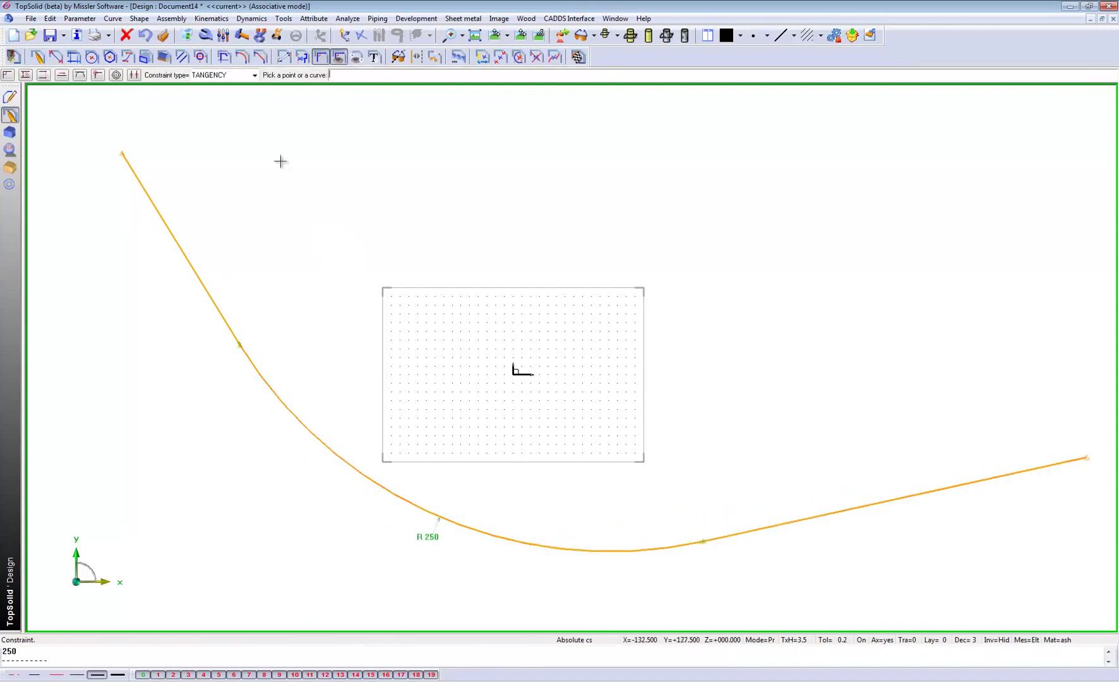
# Dimension the lengths of both straight segments of the contour
pyautogui.click(282, 60)
pyautogui.click(203, 279)
pyautogui.click(283, 242)
pyautogui.scroll(-2, 250, 273)
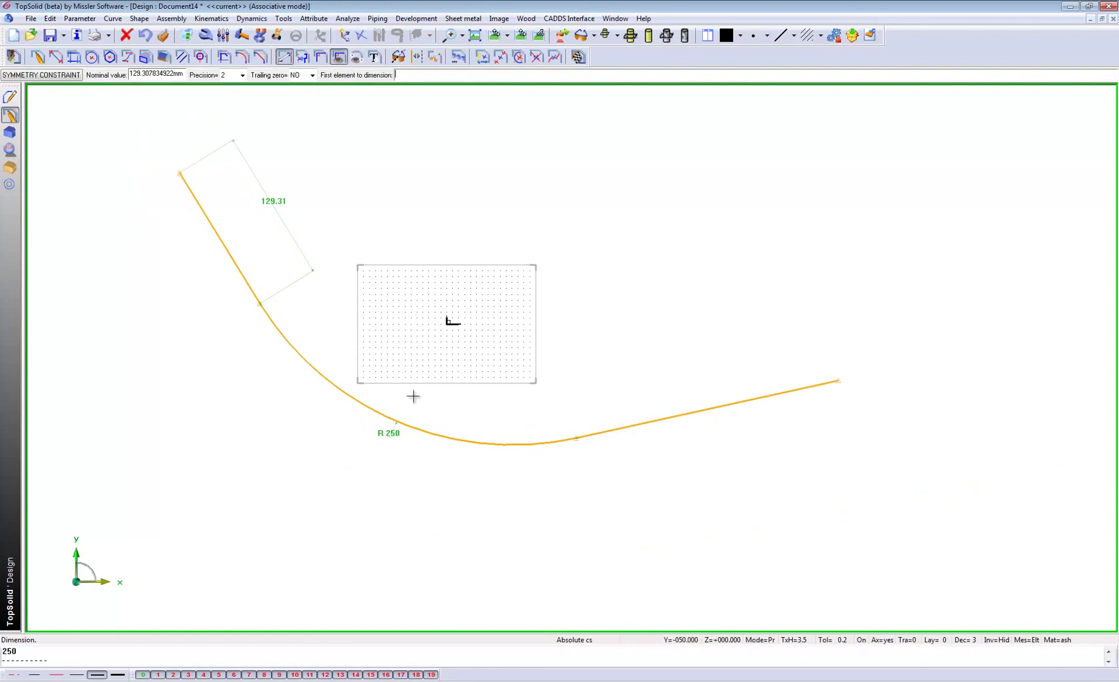
pyautogui.click(645, 421)
pyautogui.click(632, 365)
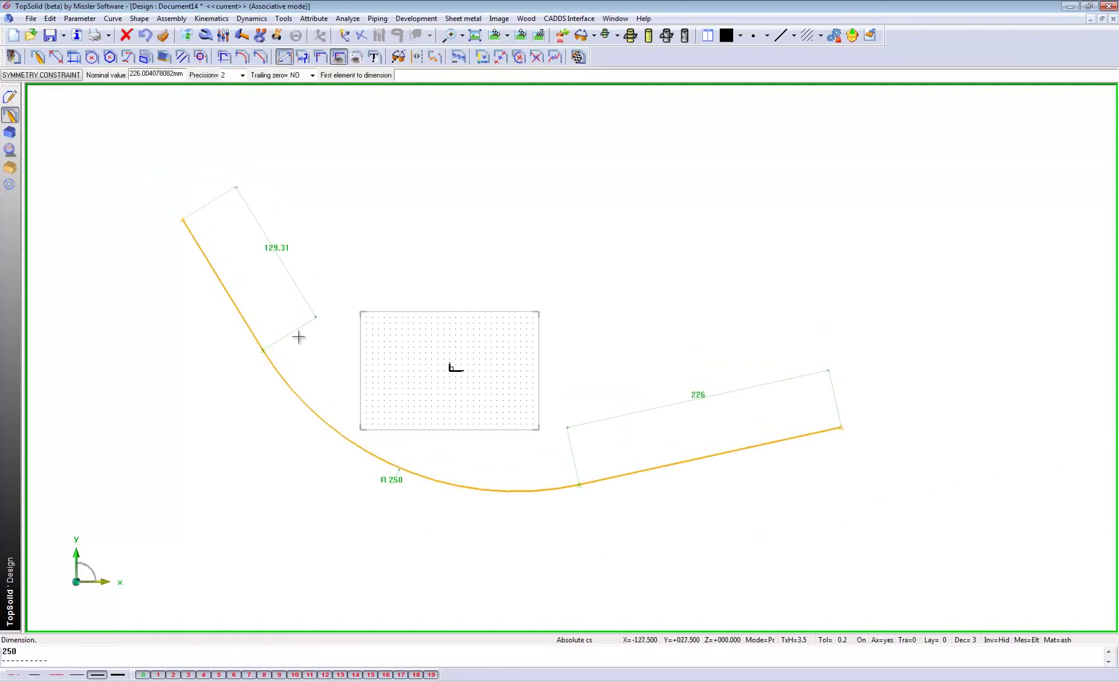
# Add an angle dimension between the two straight segments, placed above the arc
pyautogui.click(239, 311)
pyautogui.click(641, 480)
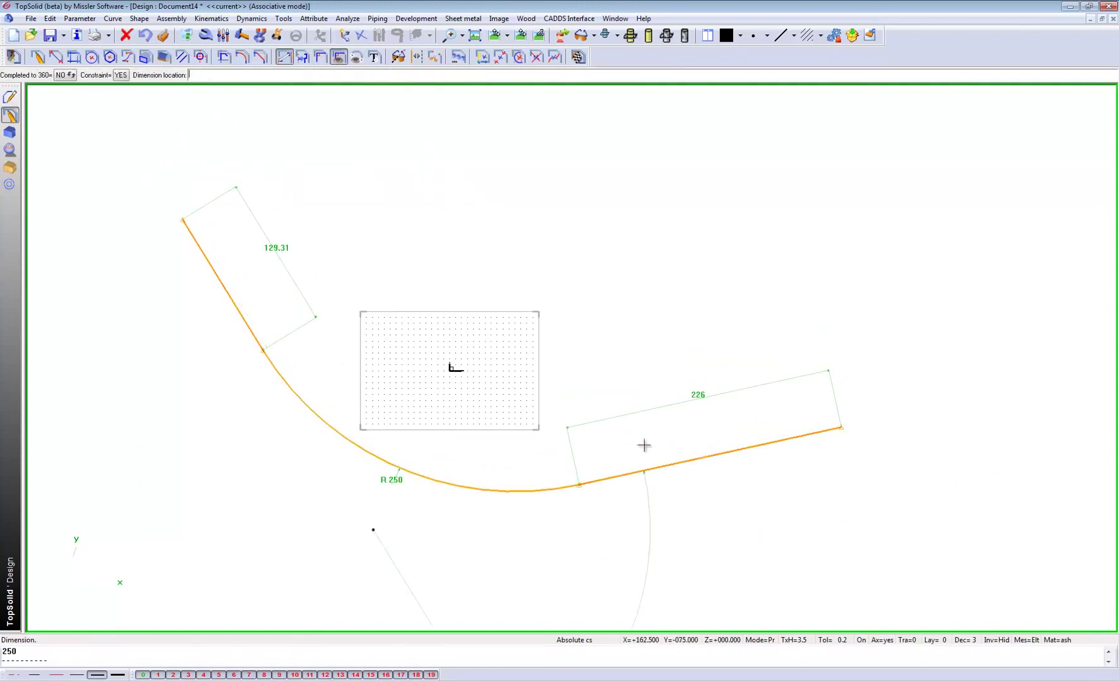
pyautogui.click(646, 287)
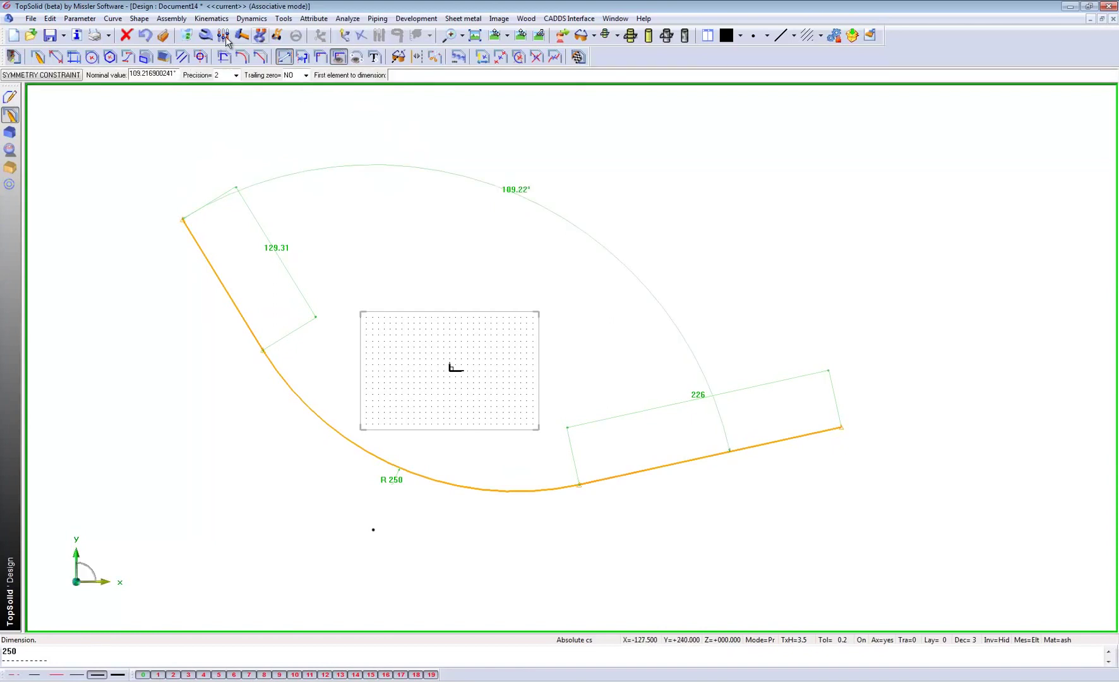
# Set the angle between the two straight segments to 90°
pyautogui.click(223, 35)
pyautogui.click(516, 195)
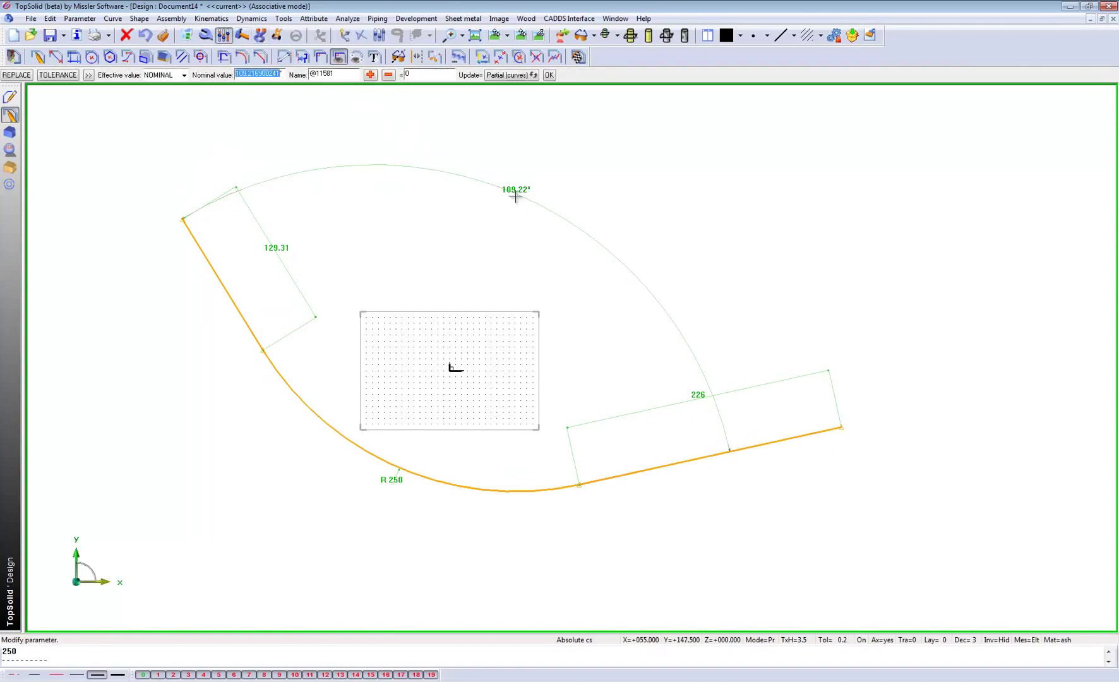
pyautogui.write('90')
pyautogui.press('Return')
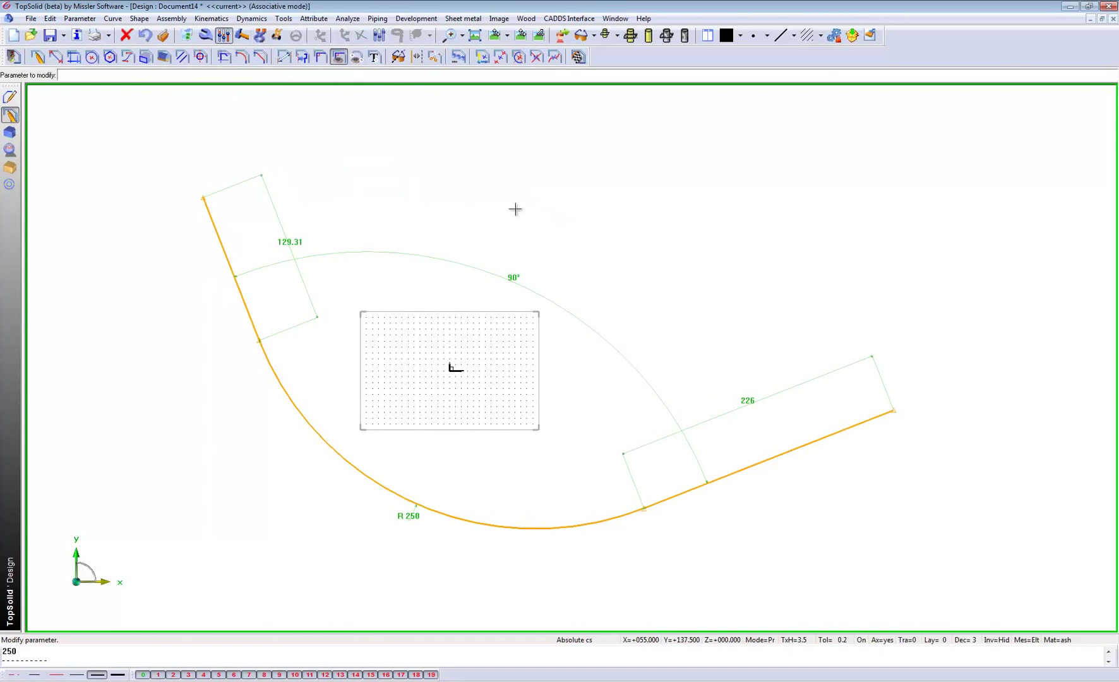
# Set the angle between the two straight segments to 115°
pyautogui.click(512, 282)
pyautogui.write('115')
pyautogui.press('Return')
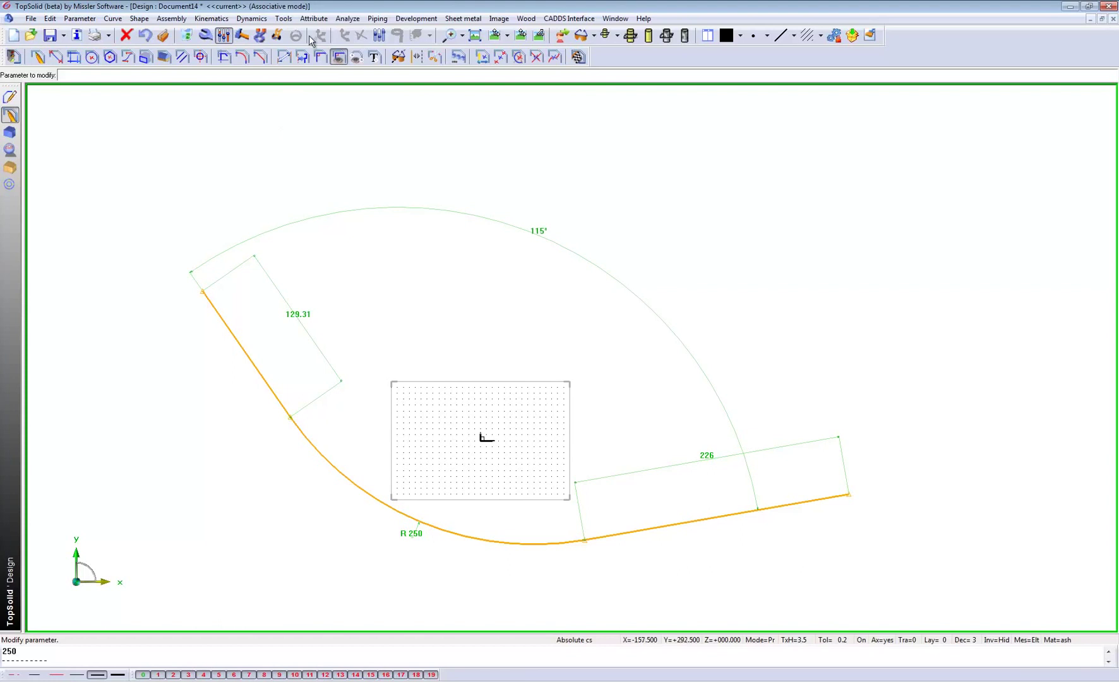
# Create a coordinate system on curve and point at the contour's upper-left endpoint and set it as current
pyautogui.click(284, 19)
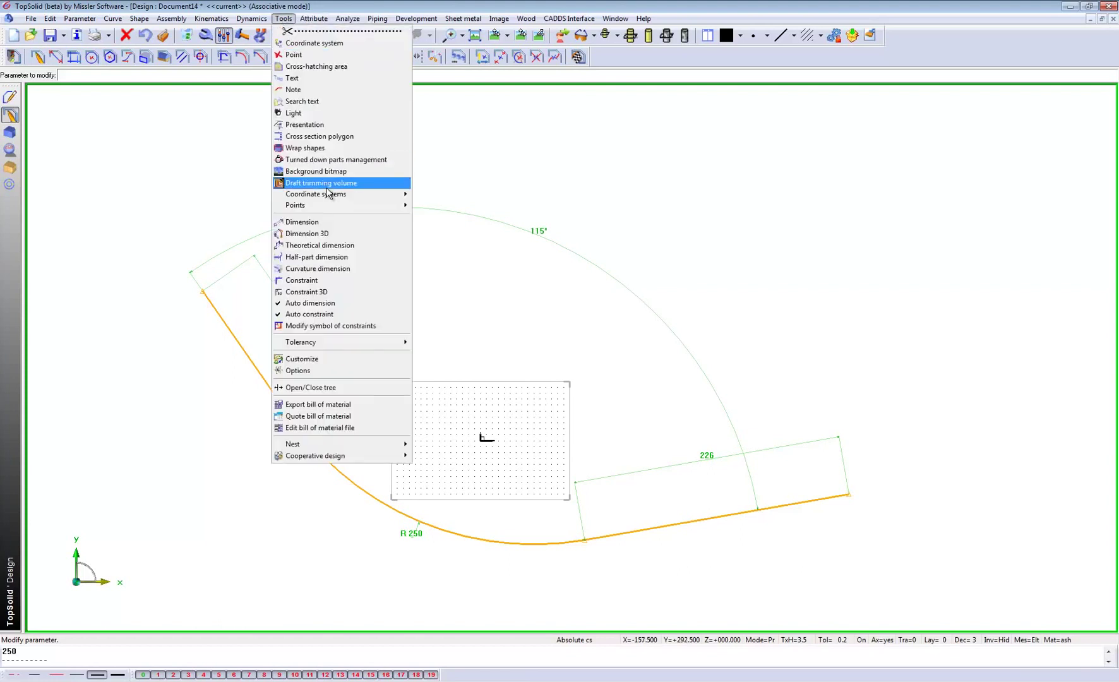
pyautogui.moveTo(329, 197)
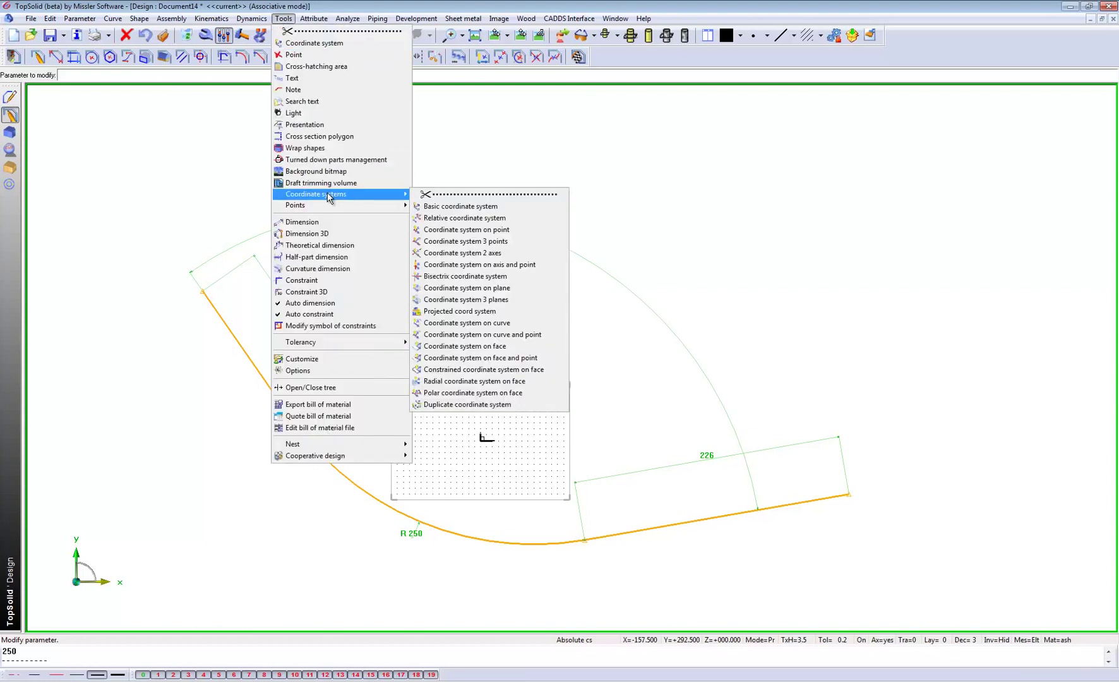
pyautogui.click(486, 335)
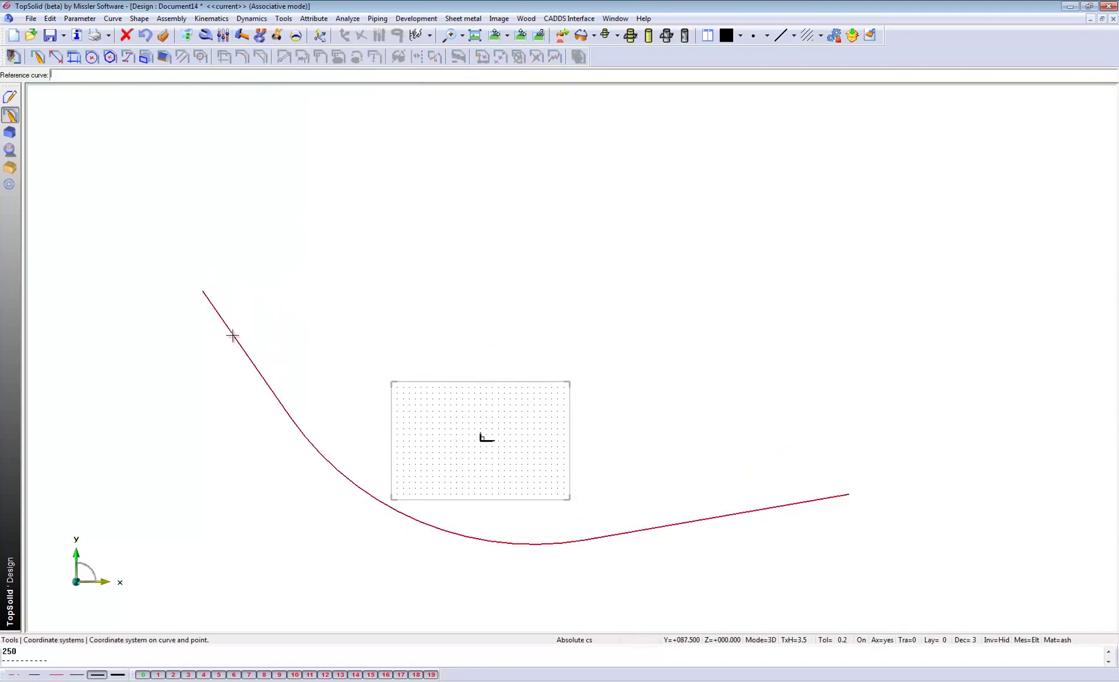
pyautogui.click(205, 299)
pyautogui.click(203, 289)
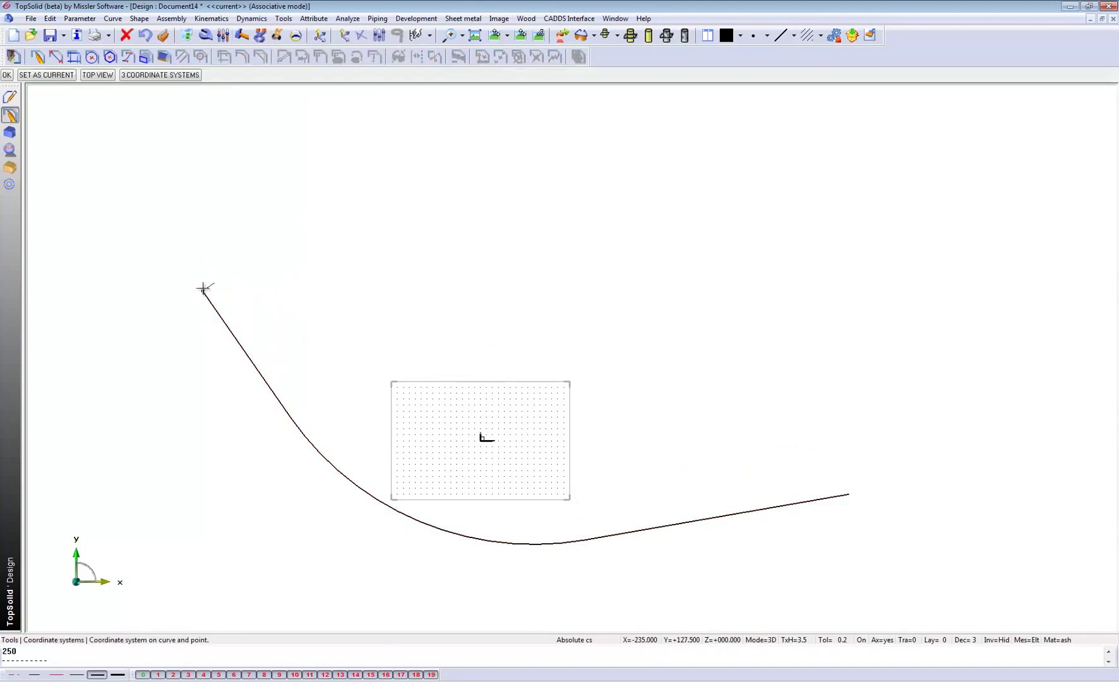
pyautogui.click(63, 75)
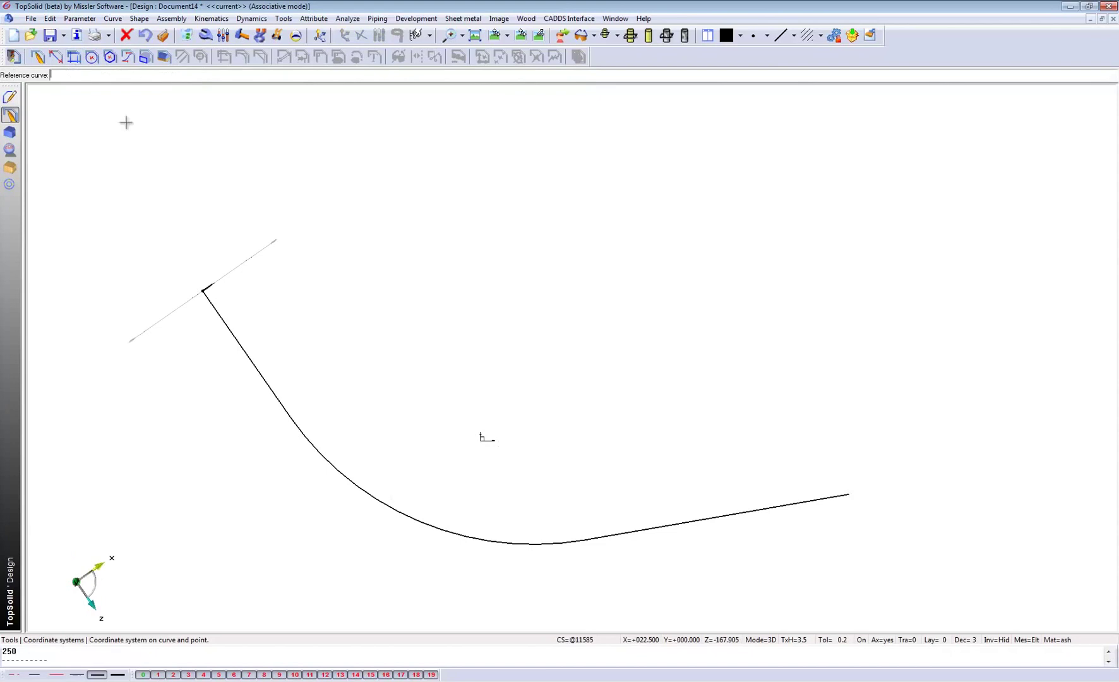
# Draw a rectangle about 412.5 by 20 mm left of and below the new coordinate system's origin, with automatic dimensions
pyautogui.click(526, 39)
pyautogui.moveTo(208, 225); pyautogui.dragTo(340, 205, button='middle')
pyautogui.scroll(3, 234, 203)
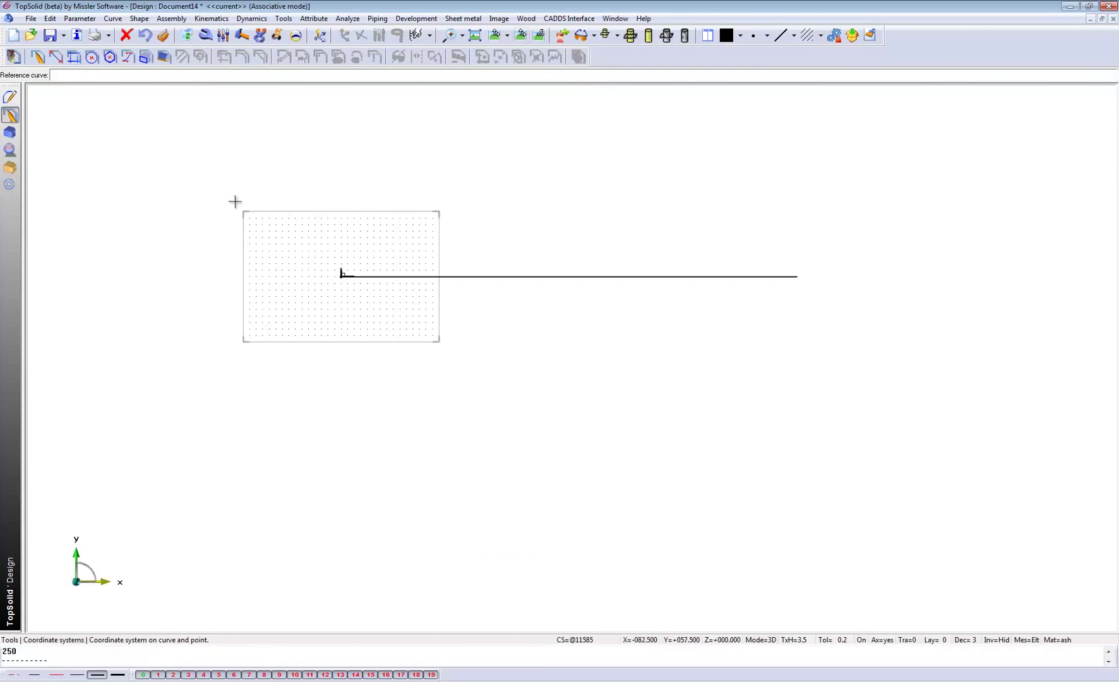
pyautogui.moveTo(232, 204); pyautogui.dragTo(275, 209, button='middle')
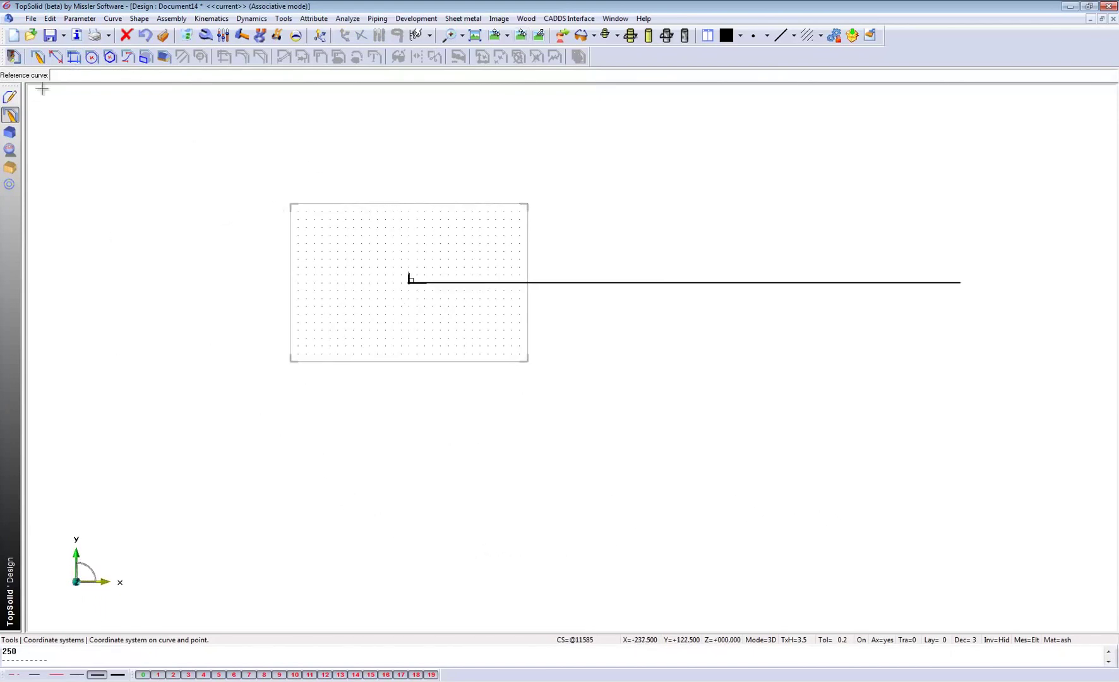
pyautogui.click(11, 98)
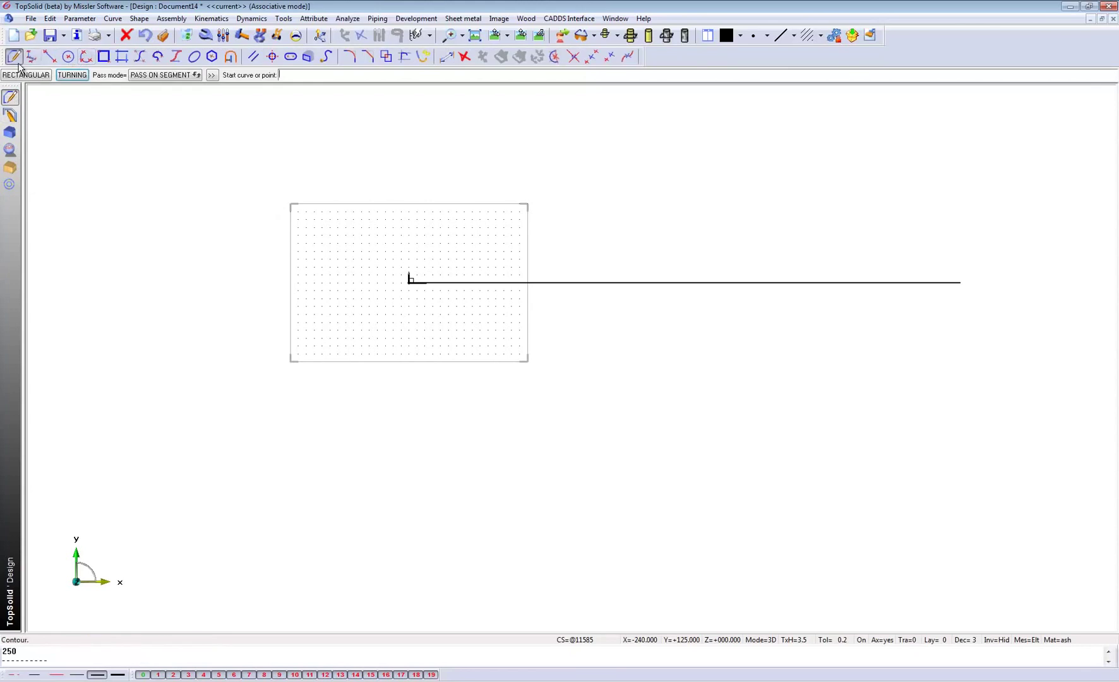
pyautogui.click(27, 74)
pyautogui.click(410, 281)
pyautogui.scroll(-4, 412, 278)
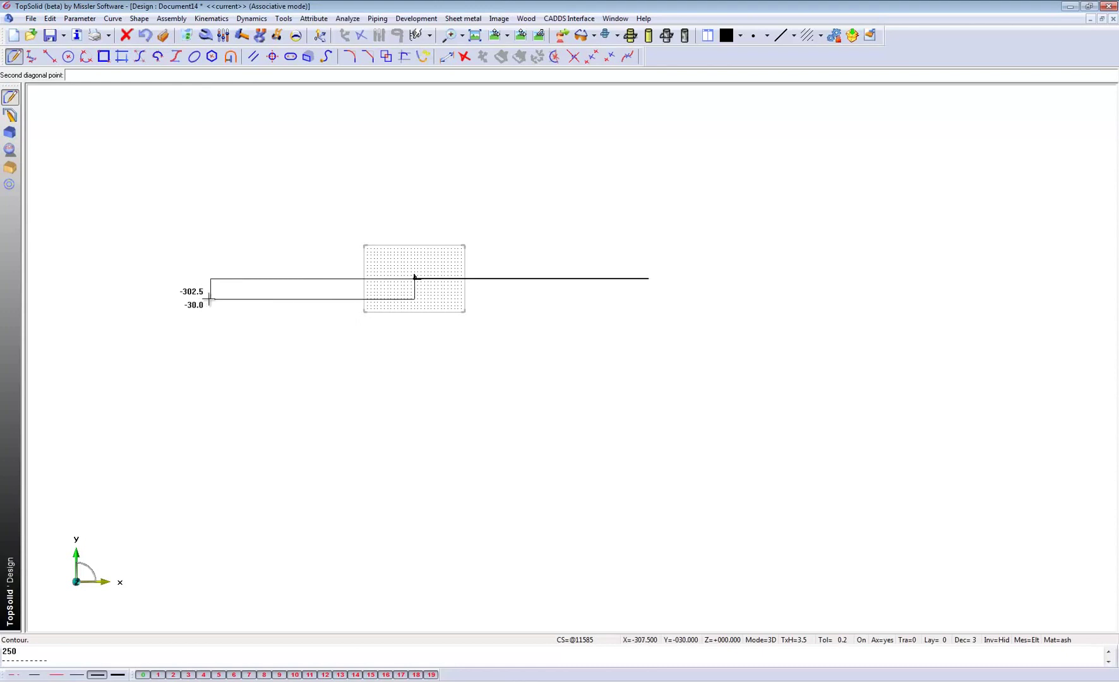
pyautogui.click(138, 291)
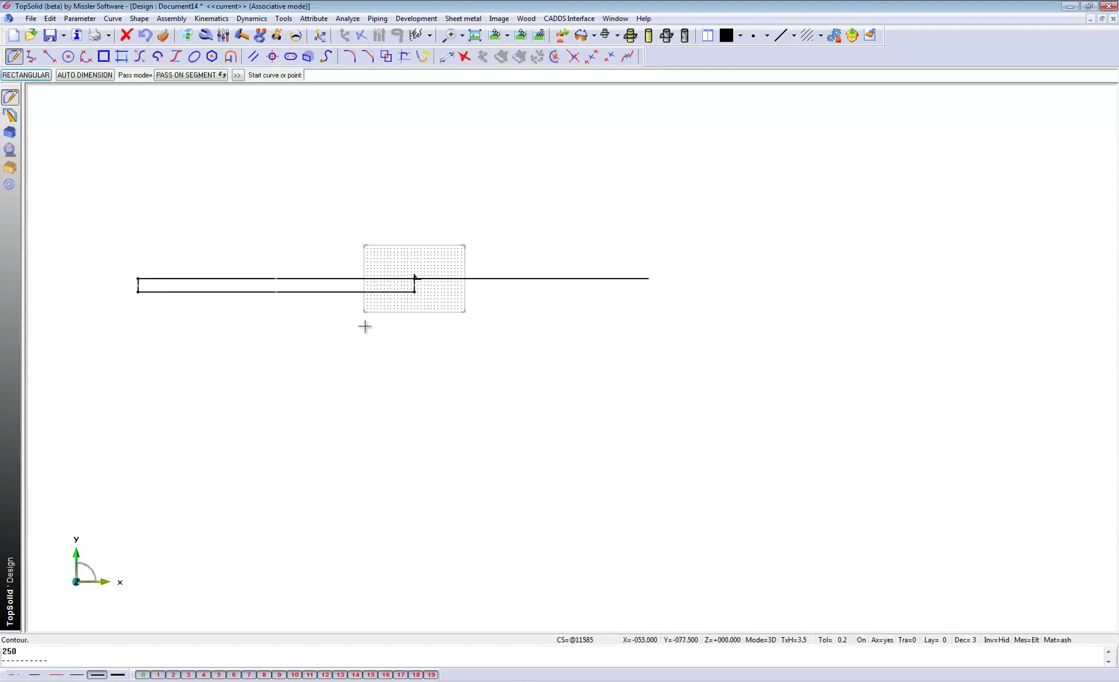
pyautogui.click(87, 75)
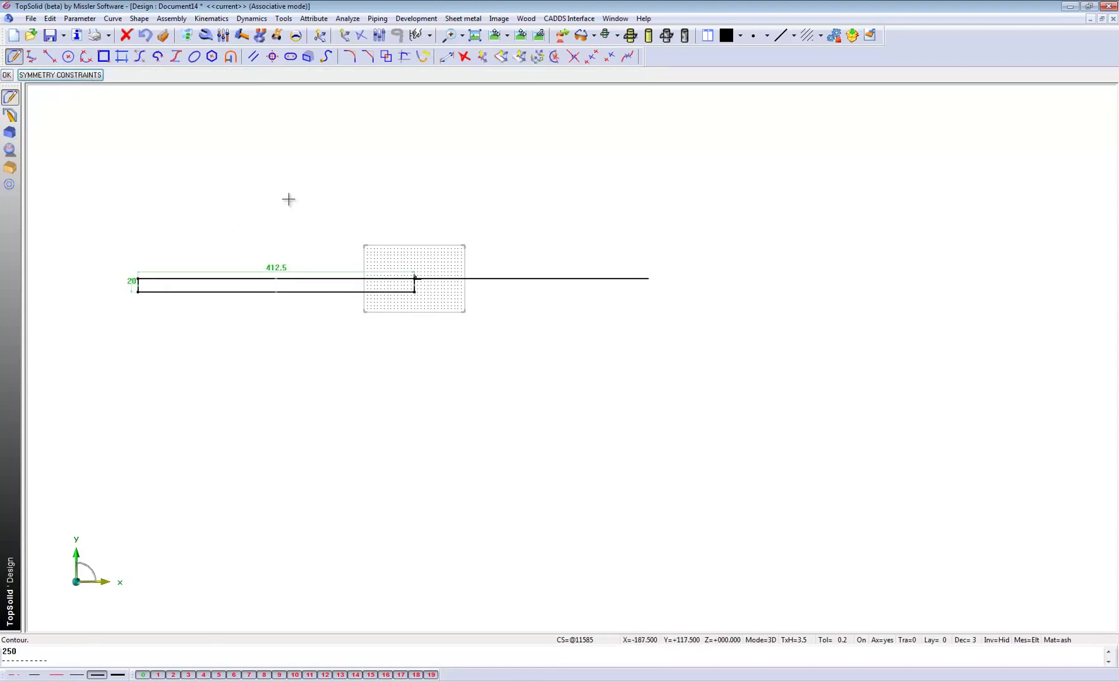
# Draw a rectangle about 35 by 640 mm extending down from the first rectangle's lower-right corner, with automatic dimensions
pyautogui.click(415, 292)
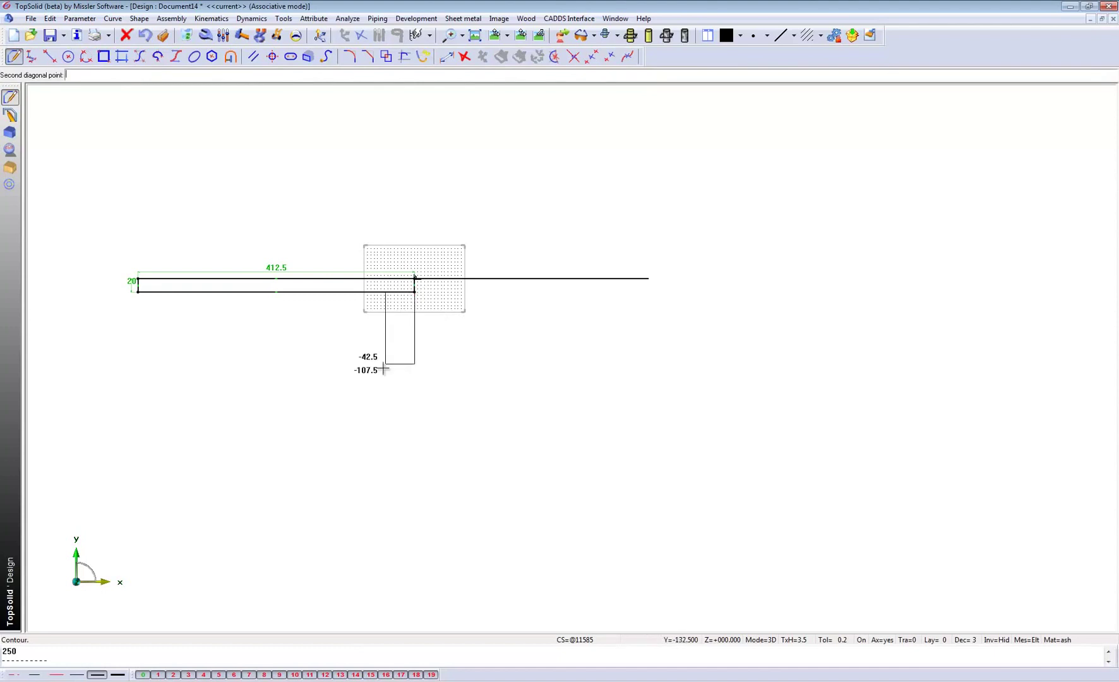
pyautogui.scroll(-4, 362, 474)
pyautogui.scroll(2, 374, 449)
pyautogui.scroll(1, 377, 515)
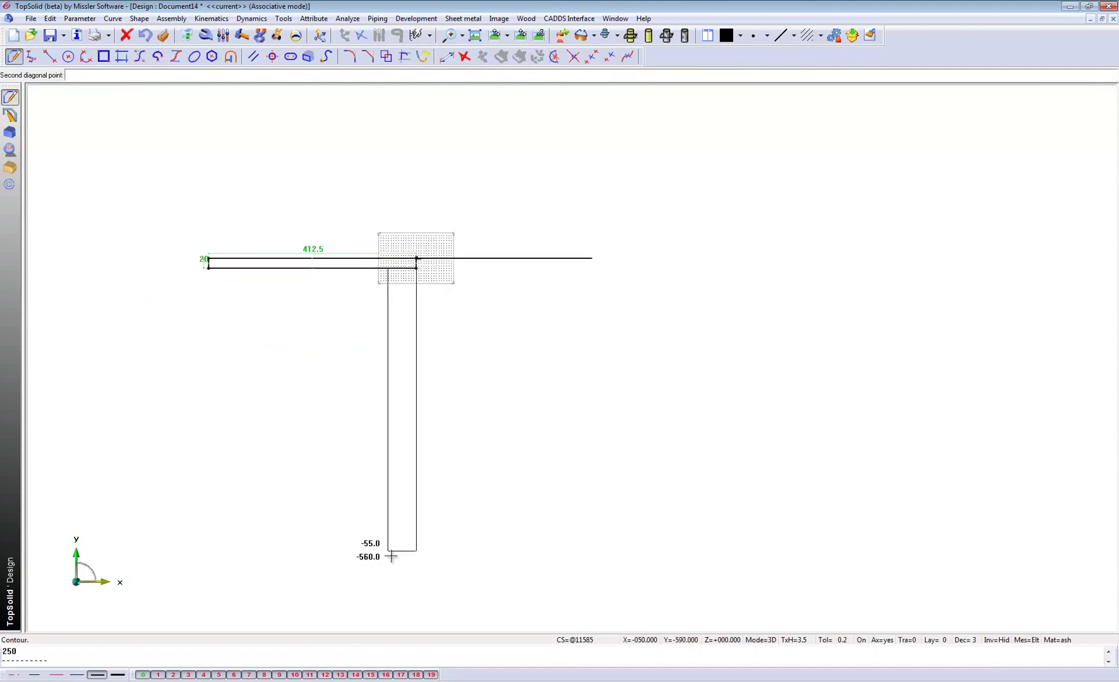
pyautogui.click(399, 592)
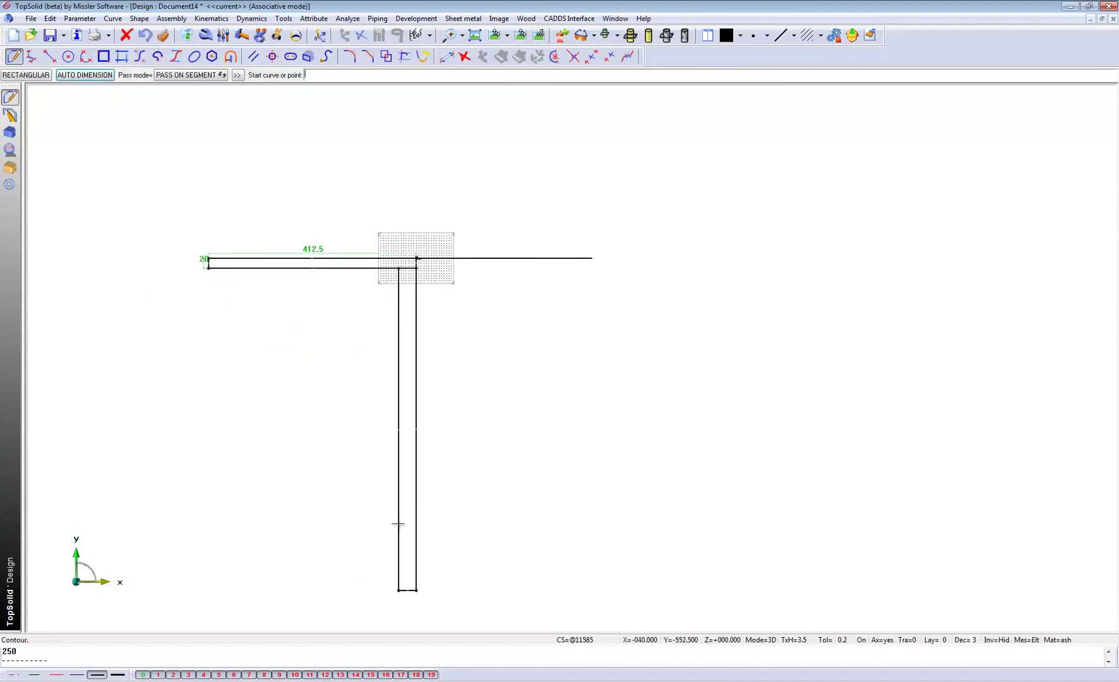
pyautogui.click(84, 75)
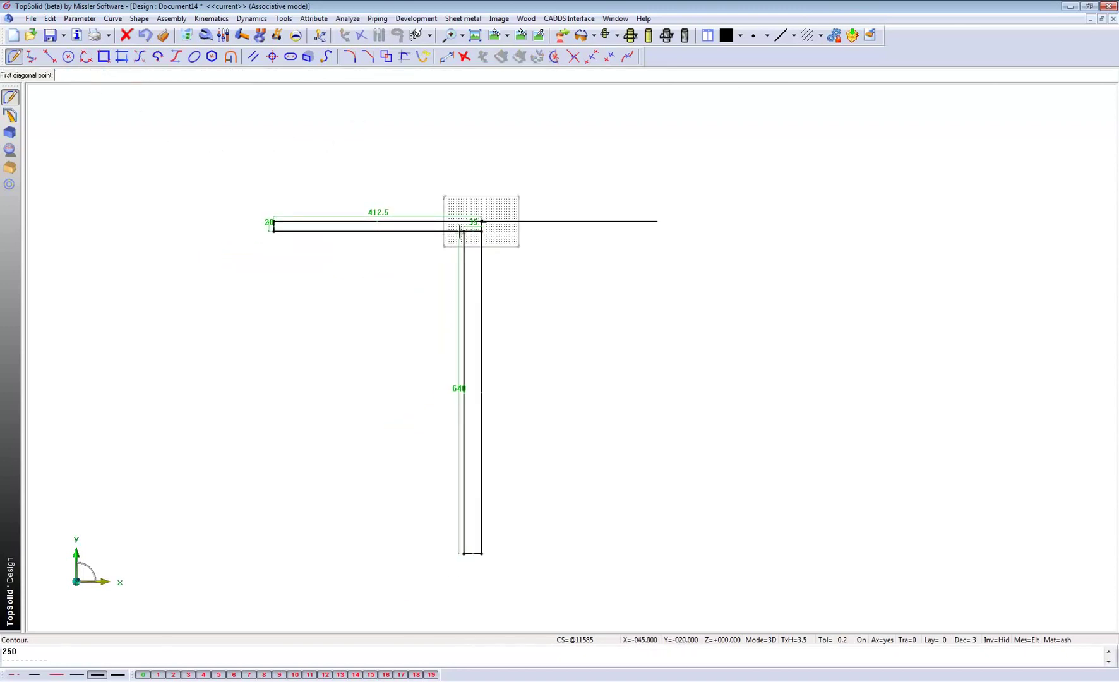
# Draw a rectangle about 325 by 677.5 mm extending left and down from the narrow rectangle's upper-left corner, with automatic dimensions
pyautogui.click(463, 231)
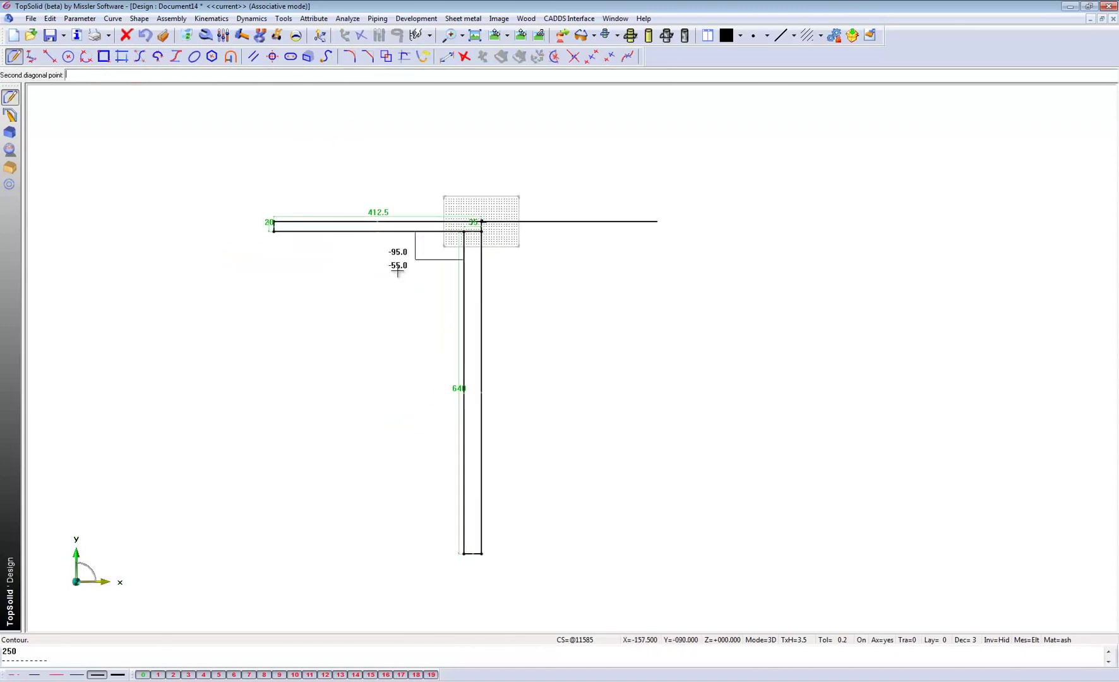
pyautogui.click(300, 573)
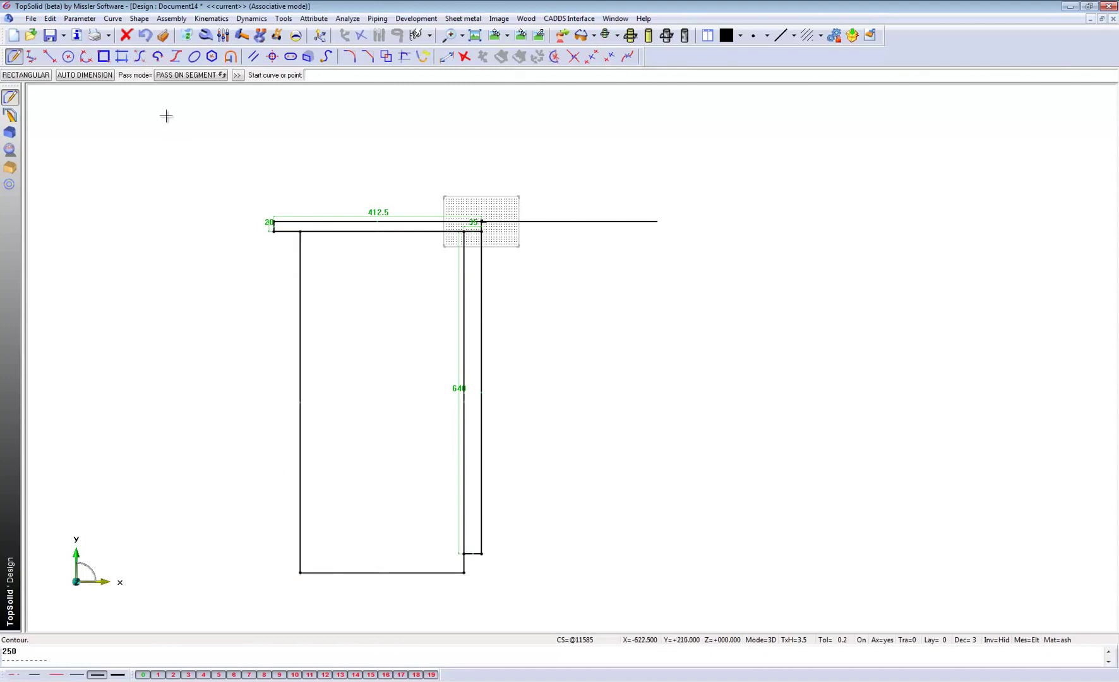
pyautogui.click(94, 75)
pyautogui.middleClick(235, 130)
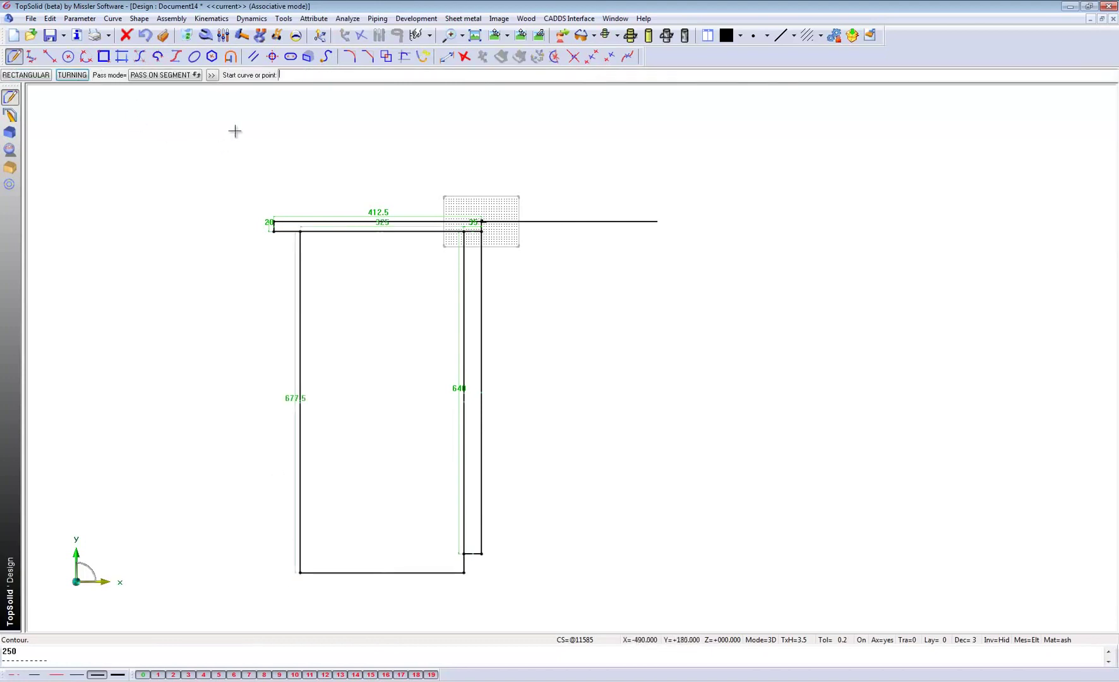
# Replace the large rectangle's height parameter with the narrow rectangle's 640 mm height parameter
pyautogui.moveTo(357, 191); pyautogui.dragTo(382, 154, button='middle')
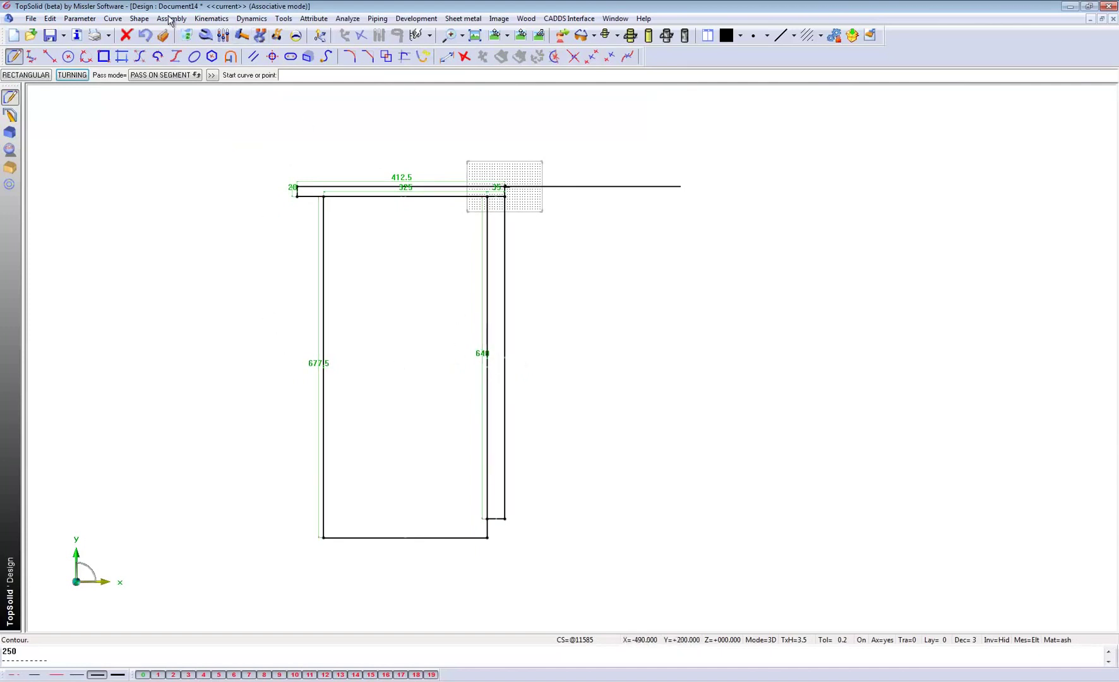
pyautogui.click(224, 35)
pyautogui.click(314, 360)
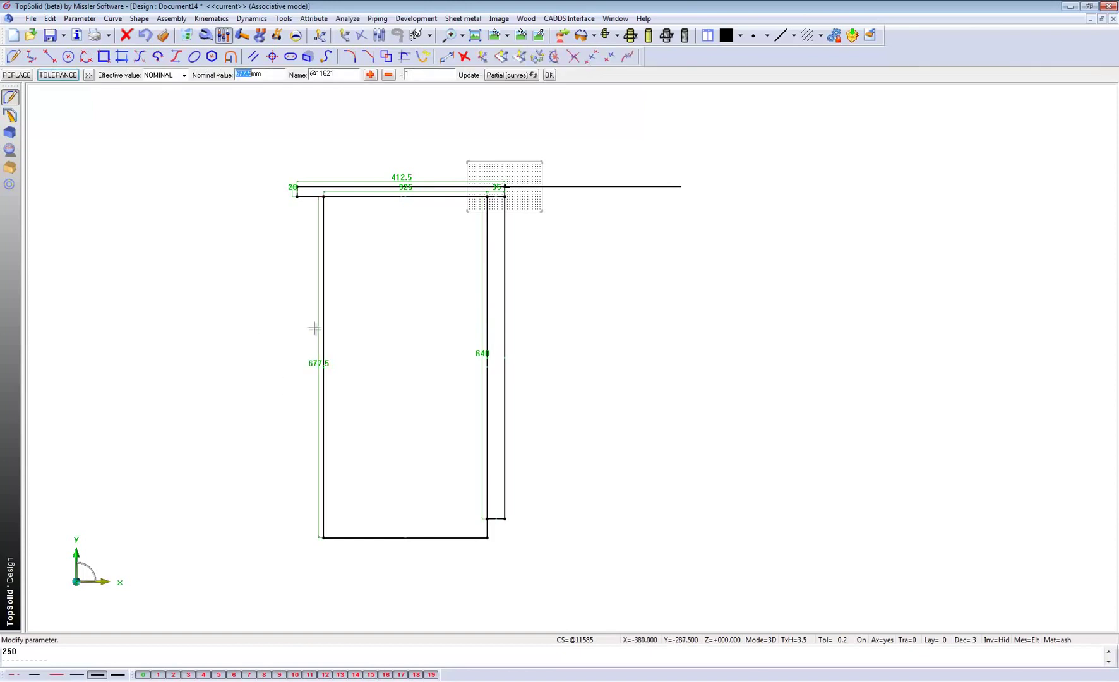
pyautogui.click(19, 76)
pyautogui.click(482, 353)
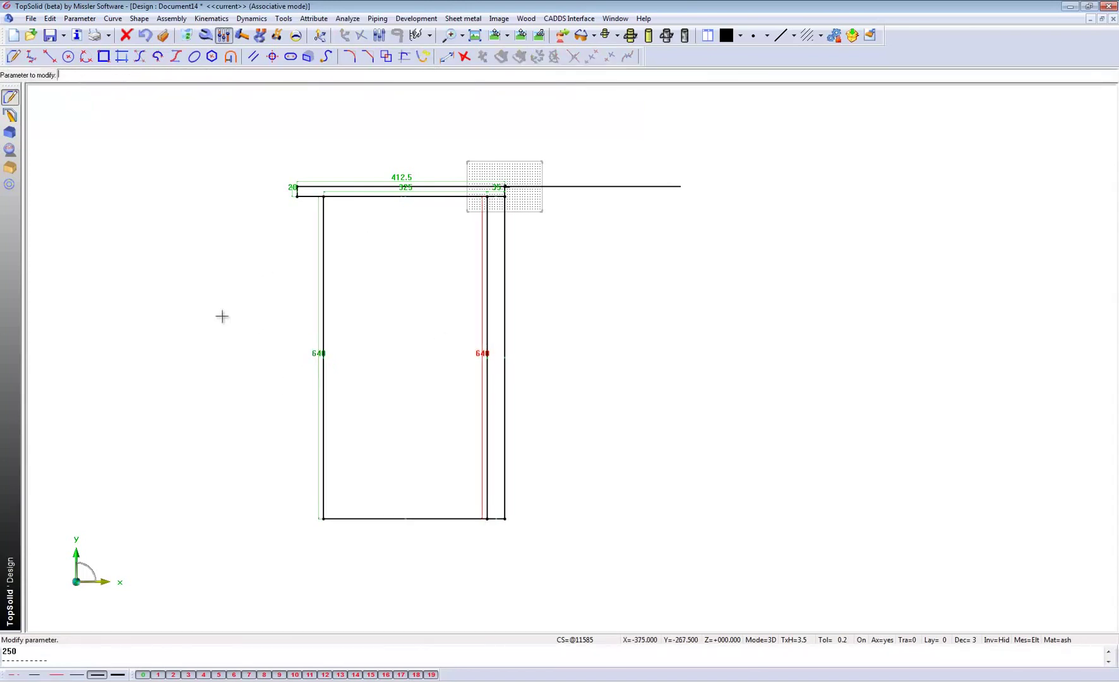
# Replace the narrow vertical rectangle's width parameter with the top rectangle's 20 mm thickness parameter
pyautogui.scroll(2, 499, 195)
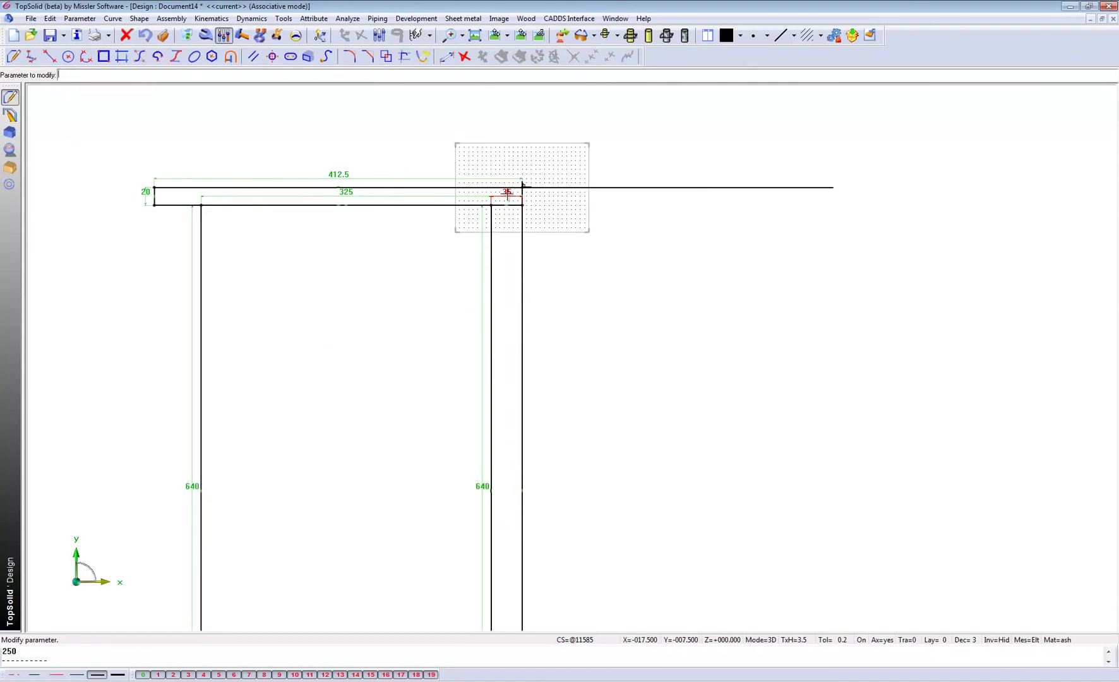
pyautogui.click(508, 194)
pyautogui.click(29, 77)
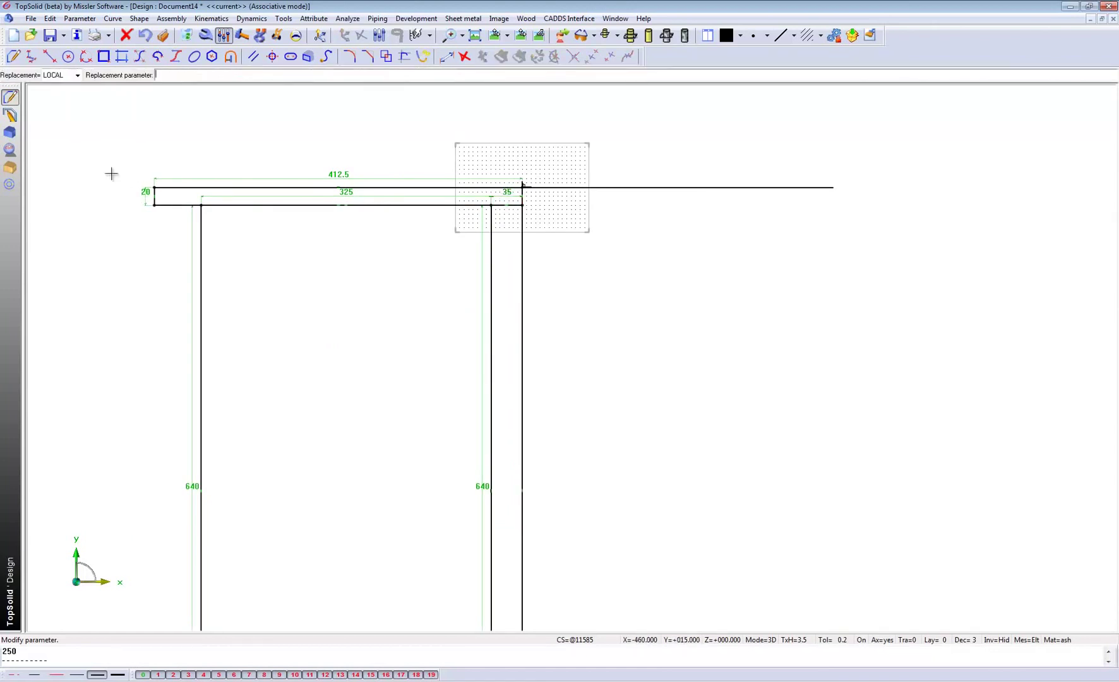
pyautogui.click(145, 192)
pyautogui.scroll(-2, 222, 155)
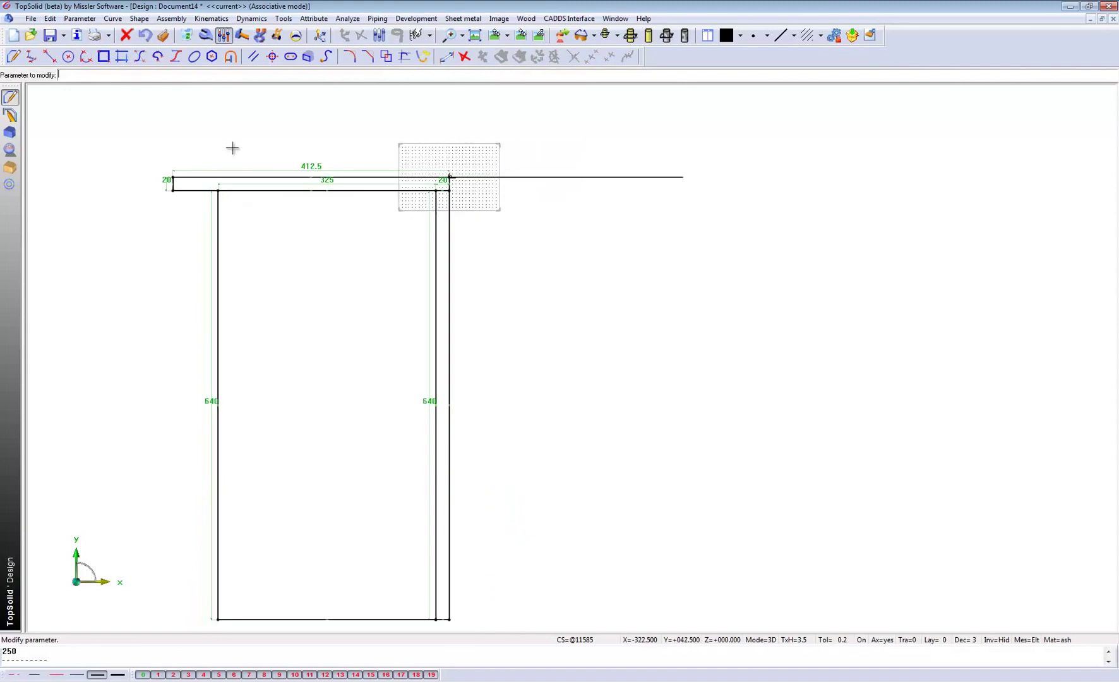
pyautogui.scroll(1, 220, 160)
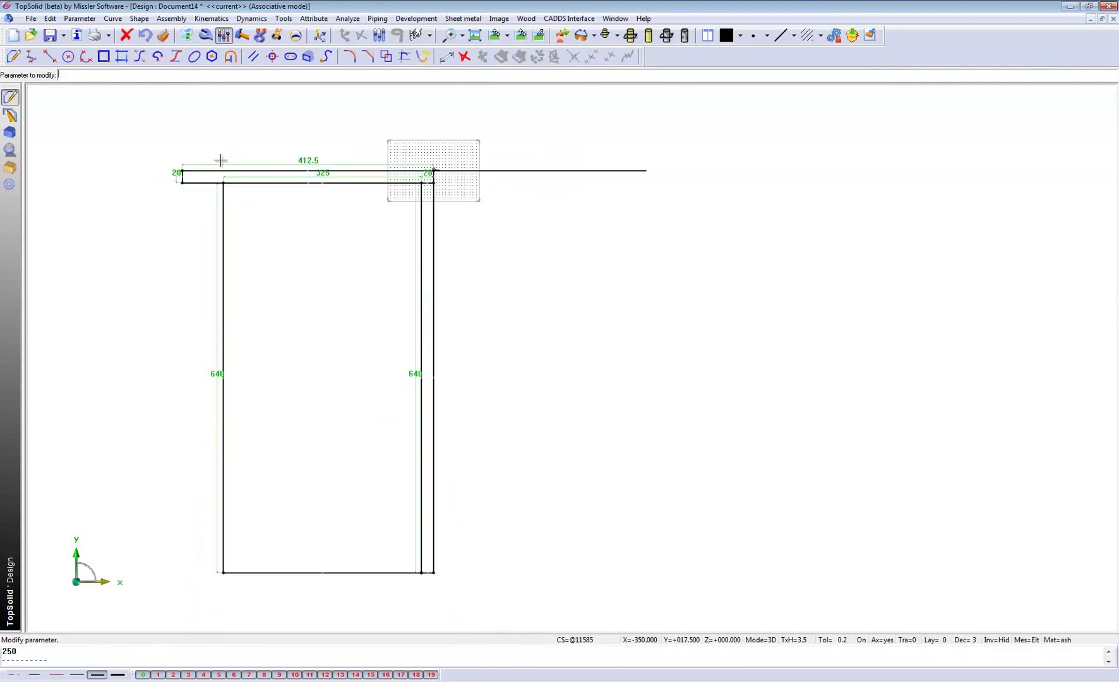
# Set the absolute coordinate system inside the guide curve's bend as the current one
pyautogui.click(537, 39)
pyautogui.scroll(3, 313, 287)
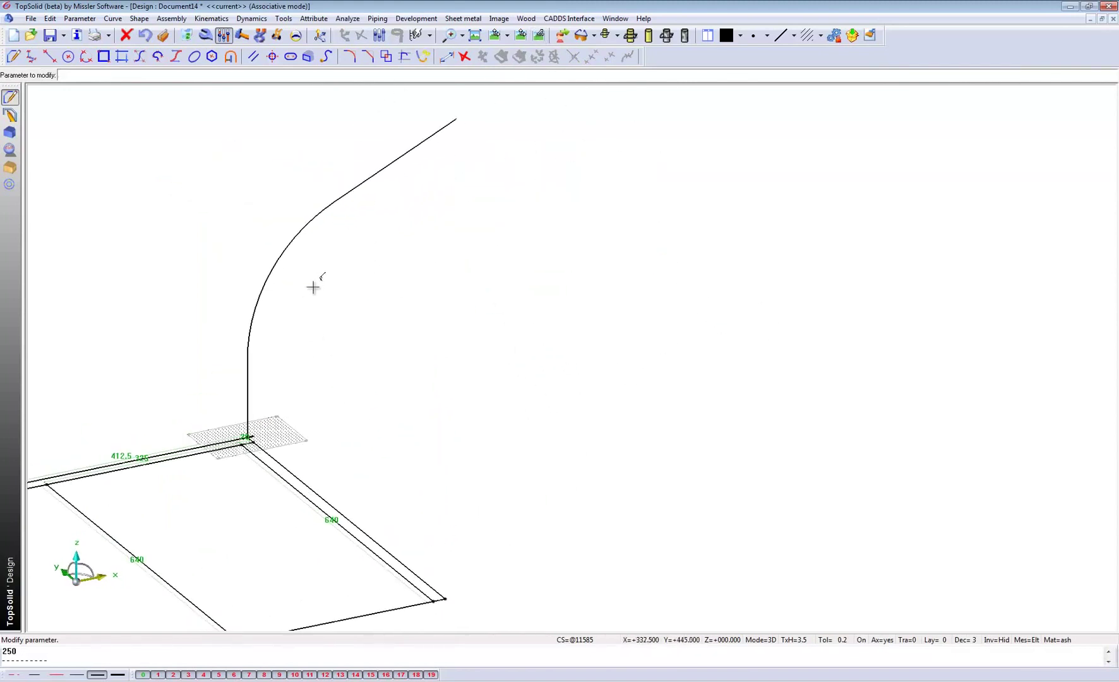
pyautogui.click(285, 19)
pyautogui.click(291, 40)
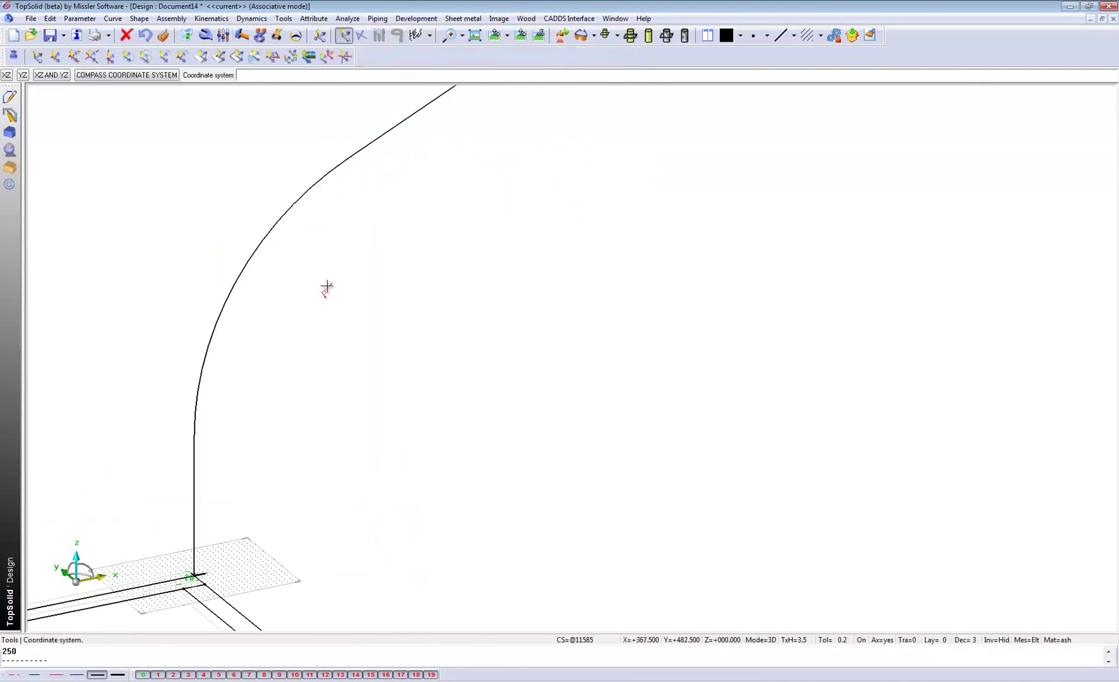
pyautogui.click(330, 287)
pyautogui.click(29, 75)
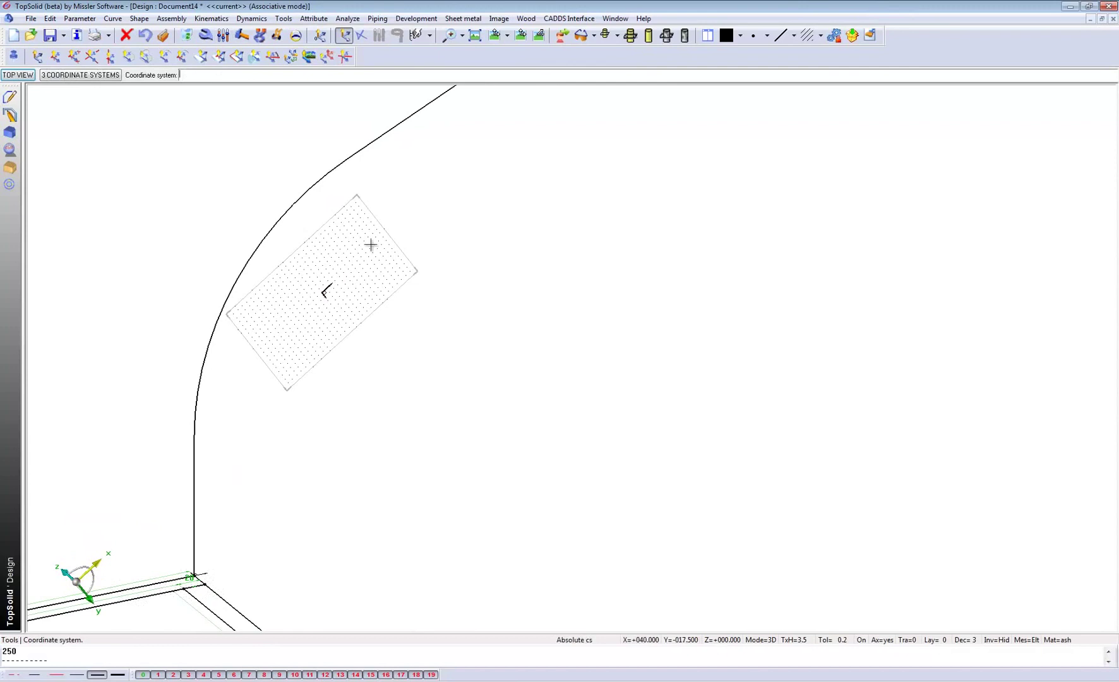
# Create a solid Pipe by sweeping the 412.5 by 20 mm top rectangle along the line-arc-line guide curve
pyautogui.moveTo(456, 118)
pyautogui.mouseDown(button='middle')
pyautogui.moveTo(357, 183)
pyautogui.moveTo(178, 502)
pyautogui.moveTo(470, 103)
pyautogui.mouseUp(button='middle')
pyautogui.scroll(-3, 329, 243)
pyautogui.scroll(-2, 291, 233)
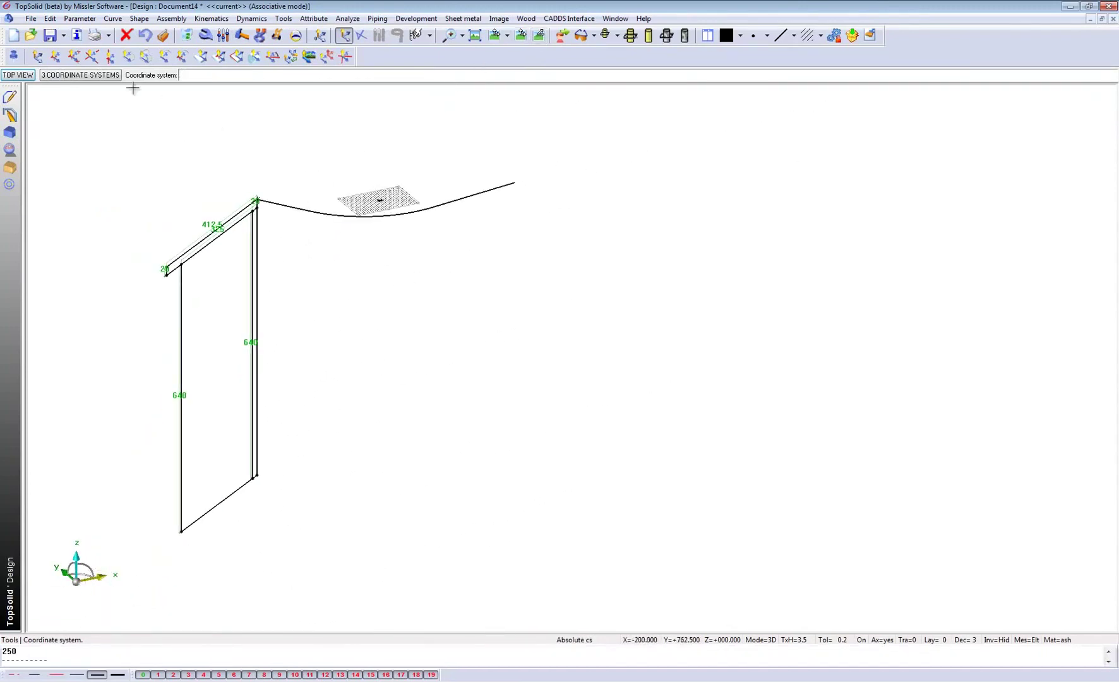
pyautogui.click(10, 133)
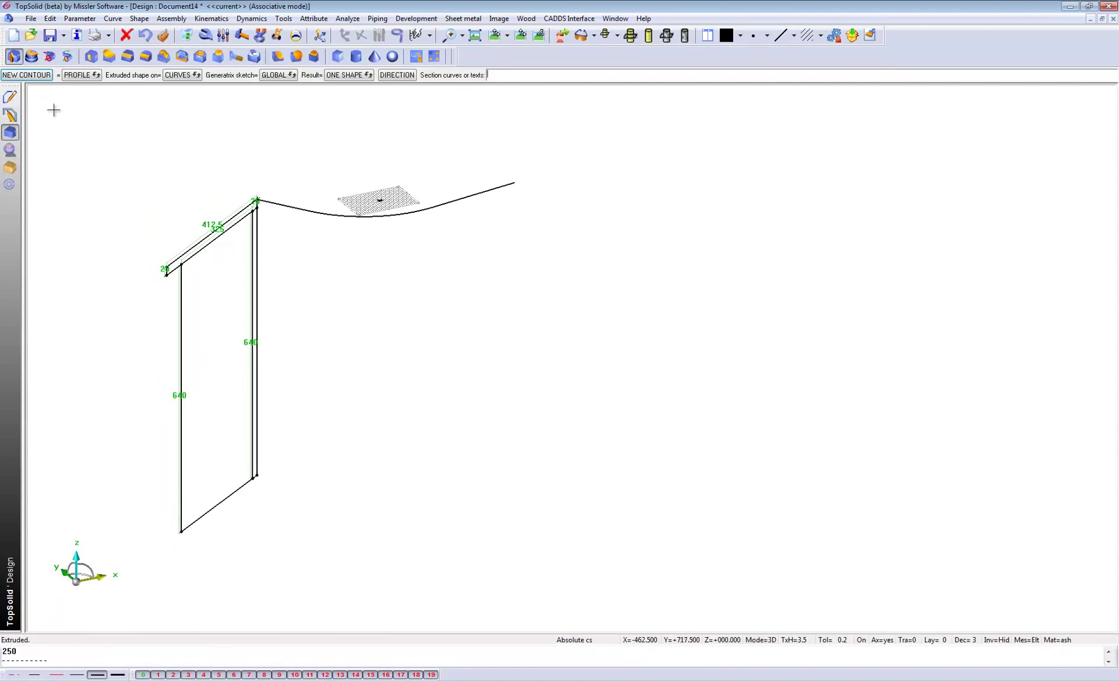
pyautogui.click(50, 58)
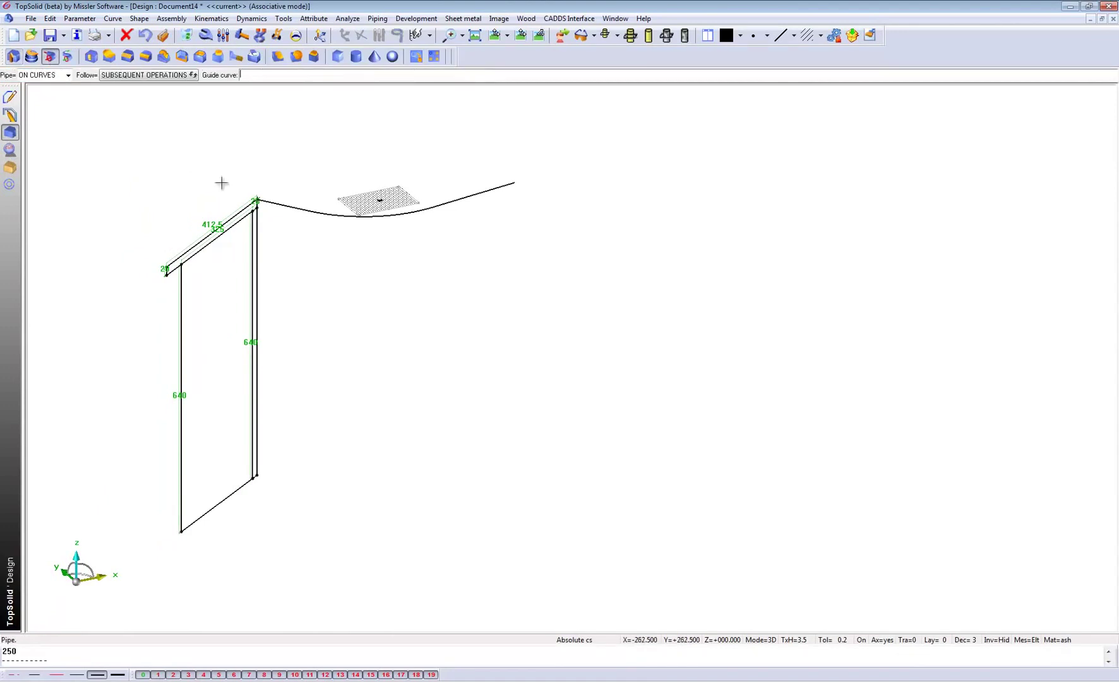
pyautogui.click(289, 207)
pyautogui.click(230, 218)
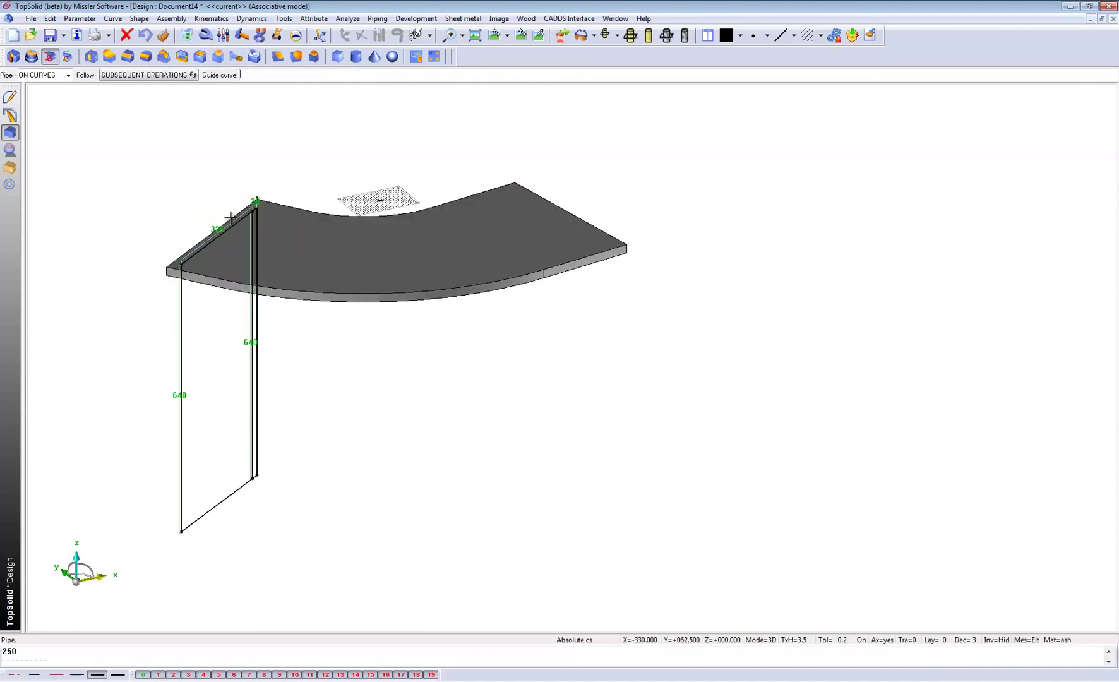
# Show the hidden elements and sweep the narrow vertical rectangle along the guide curve as a solid Pipe
pyautogui.click(1005, 641)
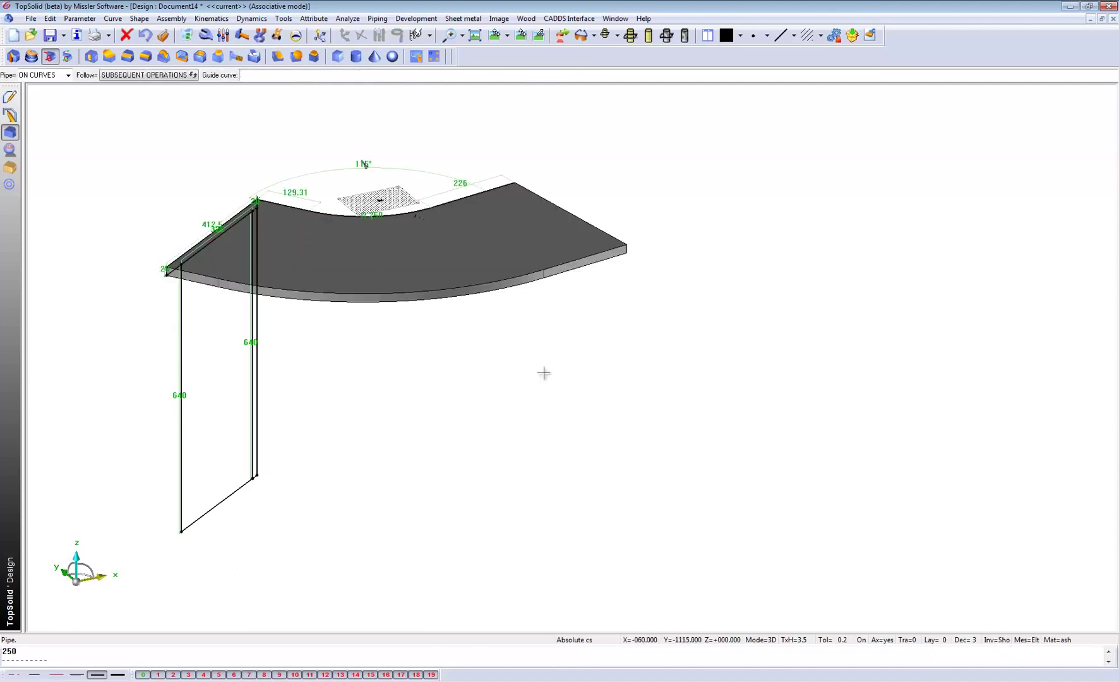
pyautogui.click(294, 208)
pyautogui.click(256, 244)
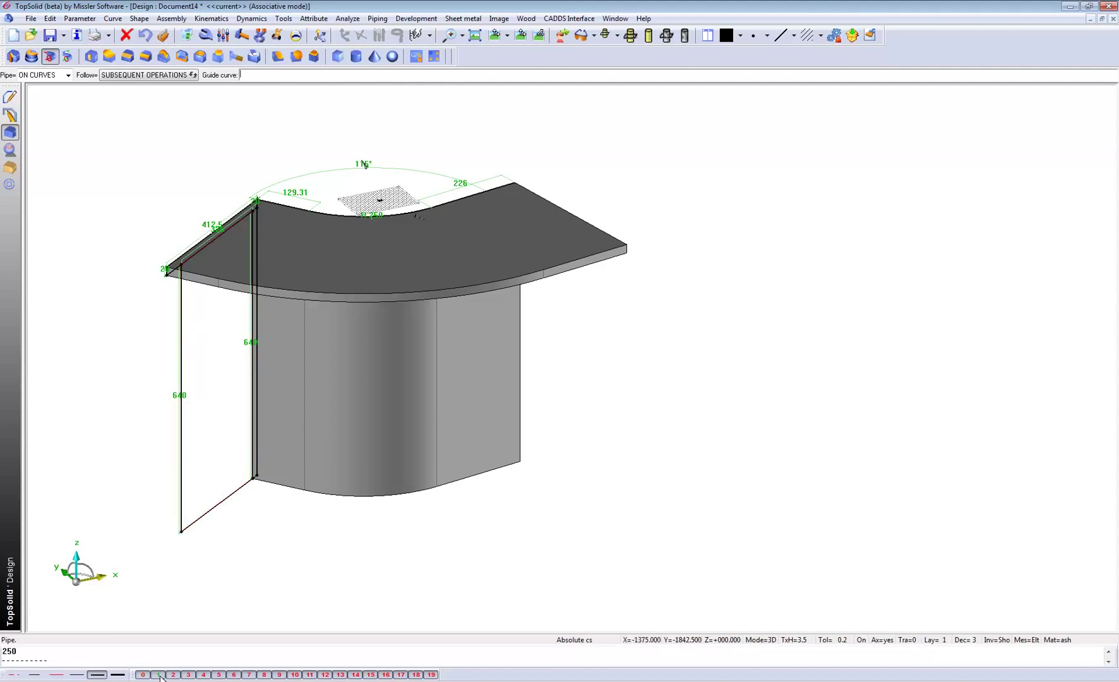
# Sweep the large rectangle along the guide curve as a Pipe on layer 1, and hide that layer with layer 0 current
pyautogui.click(201, 288)
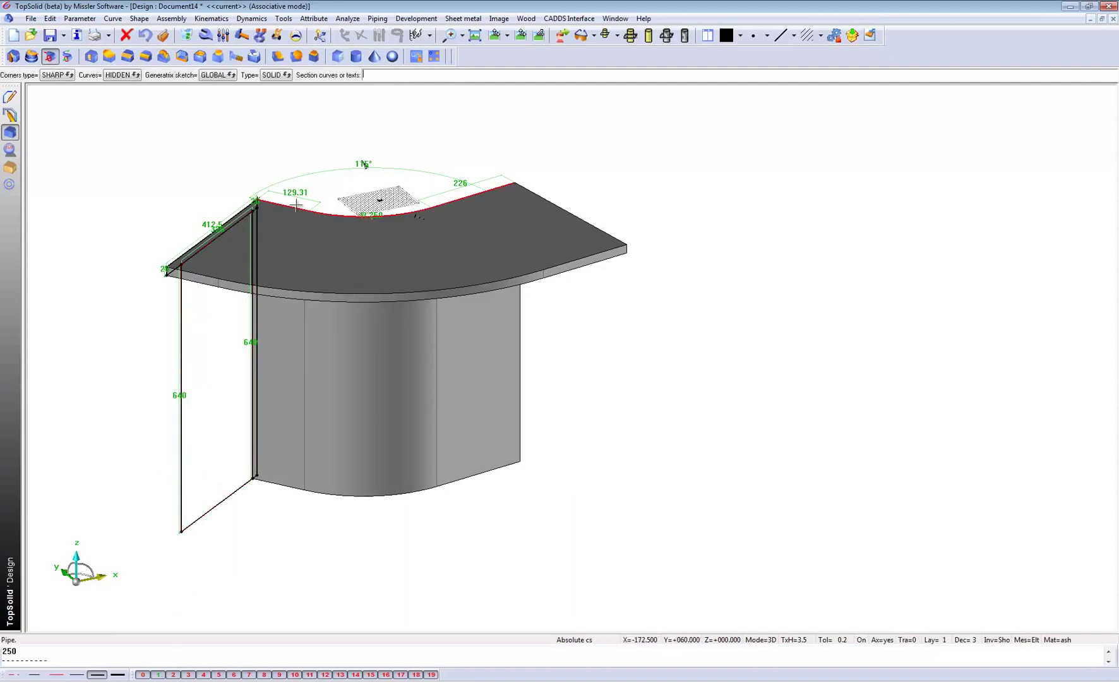
pyautogui.click(181, 343)
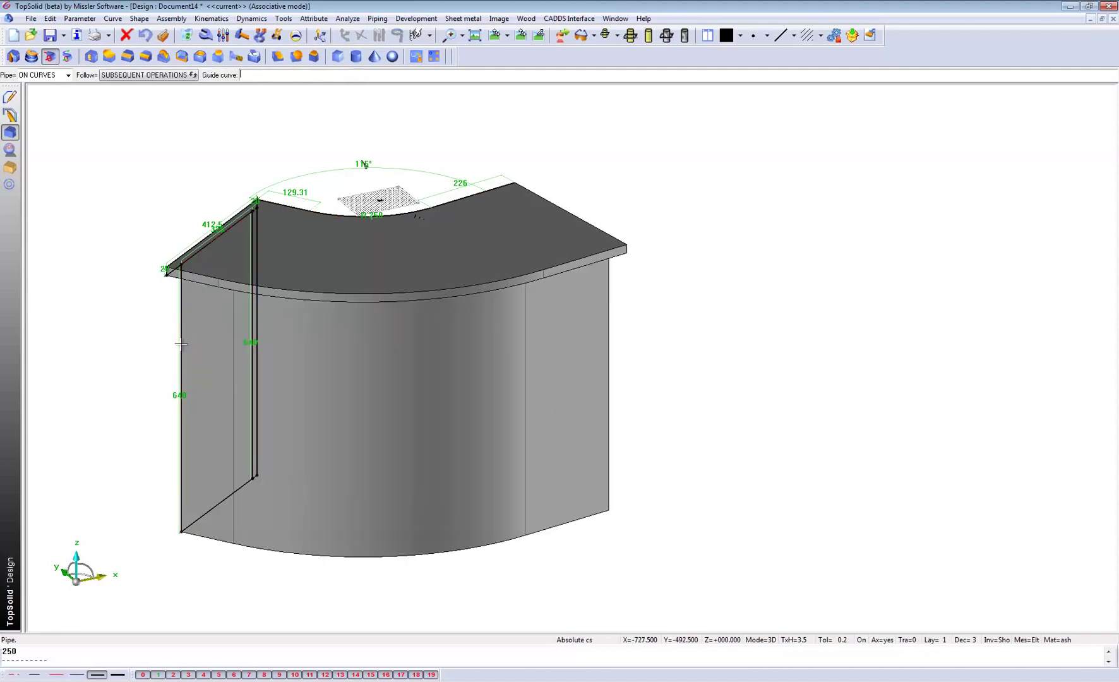
pyautogui.click(144, 677)
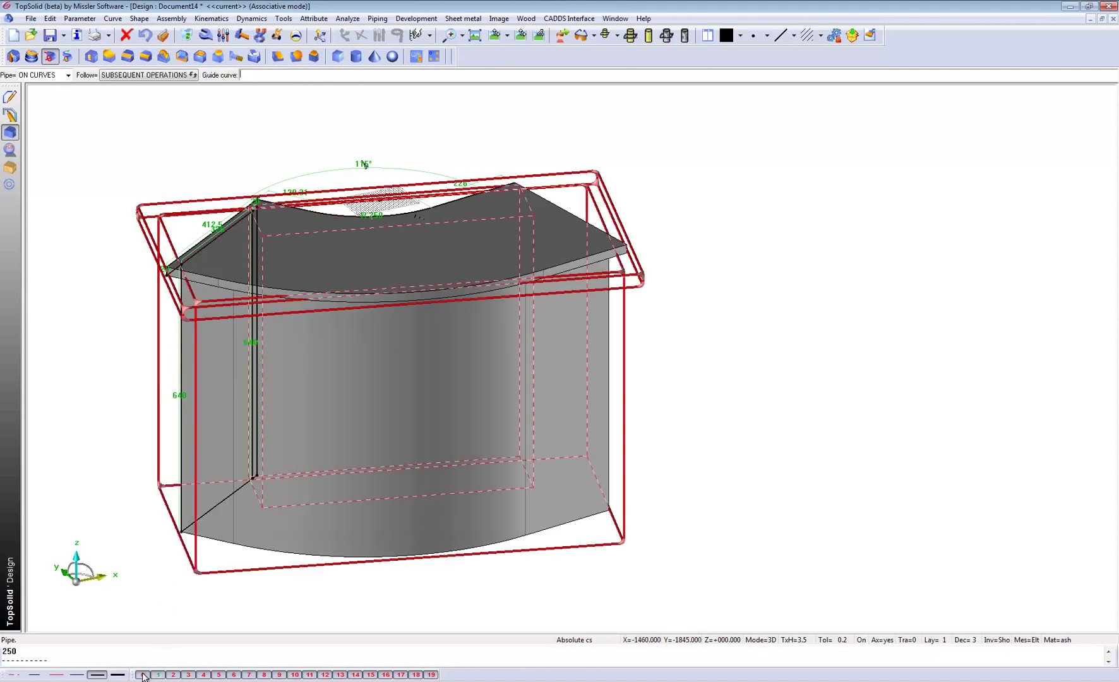
pyautogui.rightClick(159, 676)
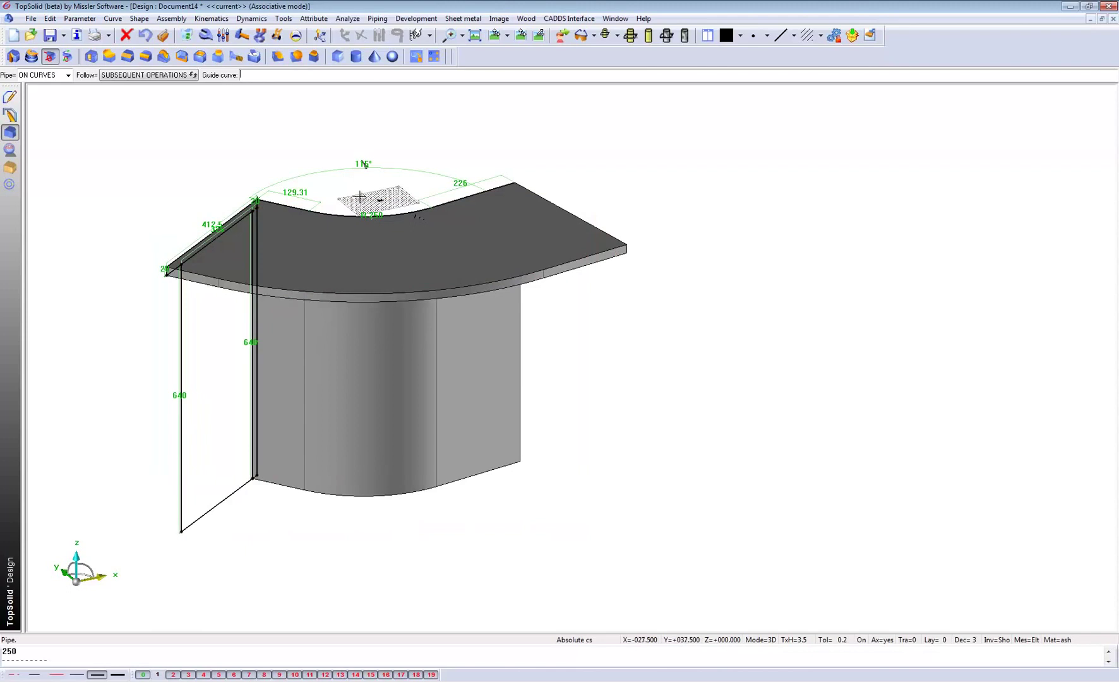
# Set the angle between the guide curve's straight segments to 90° and its arc radius to 150 mm
pyautogui.moveTo(360, 198); pyautogui.dragTo(422, 209, button='middle')
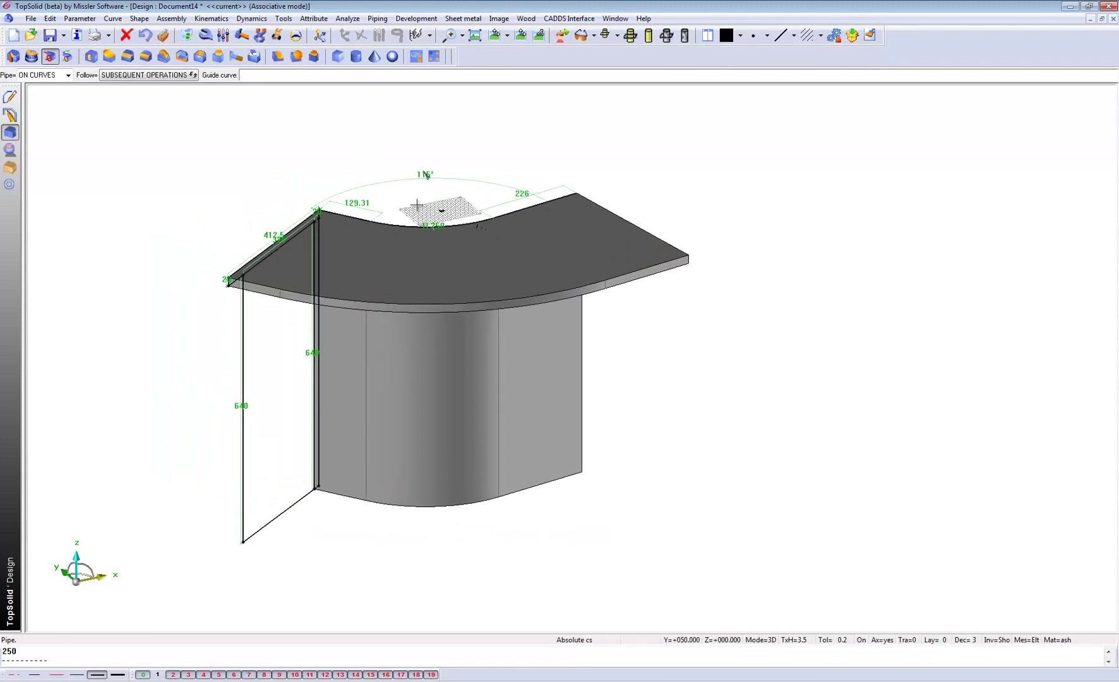
pyautogui.click(223, 36)
pyautogui.click(428, 176)
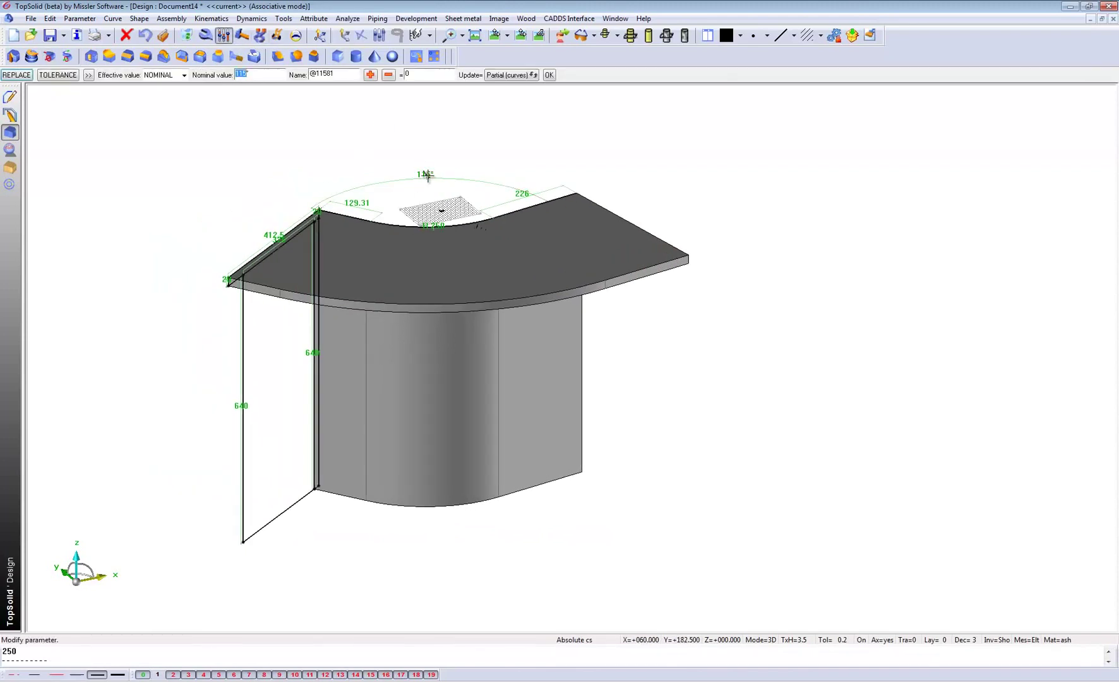
pyautogui.write('90')
pyautogui.press('Return')
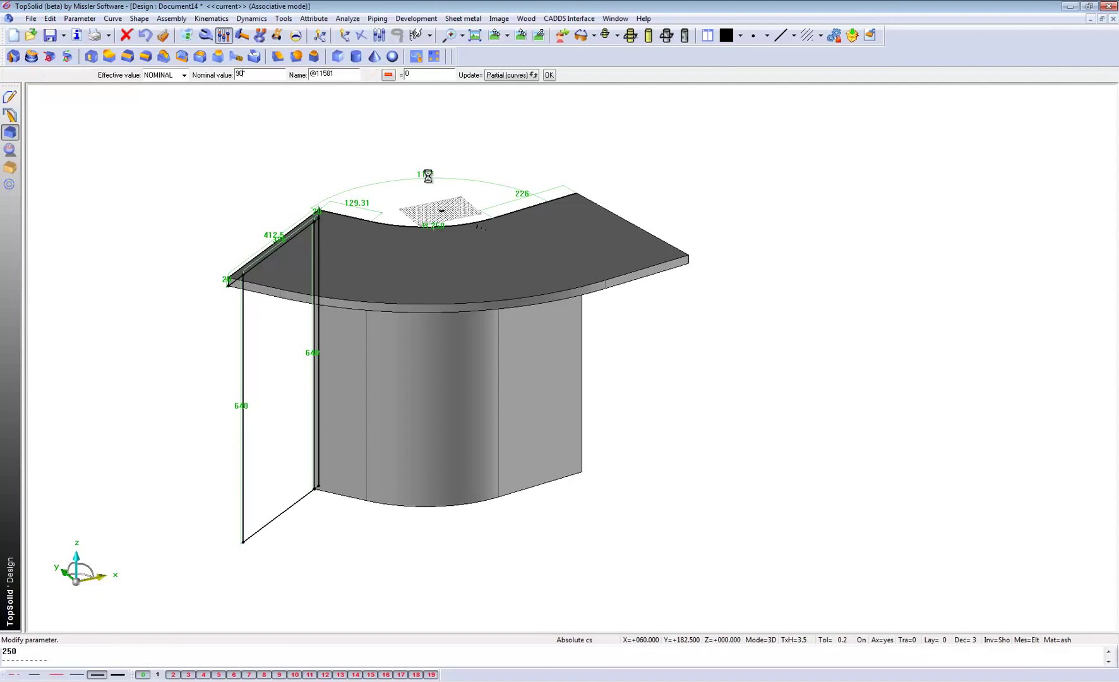
pyautogui.click(452, 230)
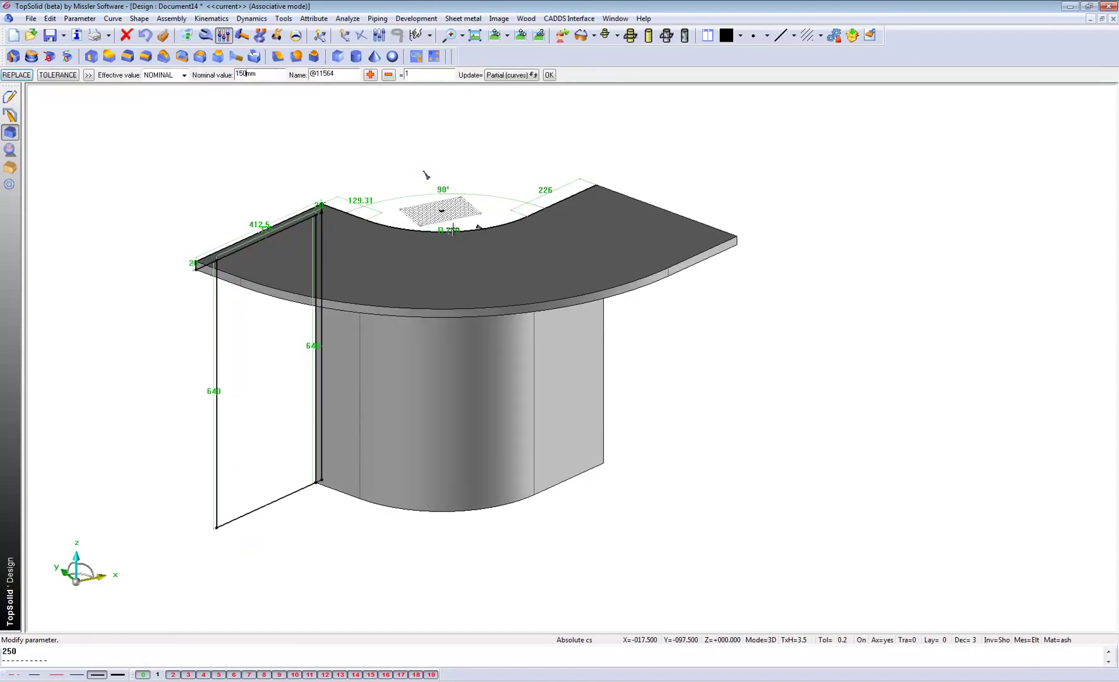
pyautogui.write('150')
pyautogui.press('Return')
# Set the guide curve's right straight segment to 350 mm and its left straight segment to 450 mm
pyautogui.click(515, 192)
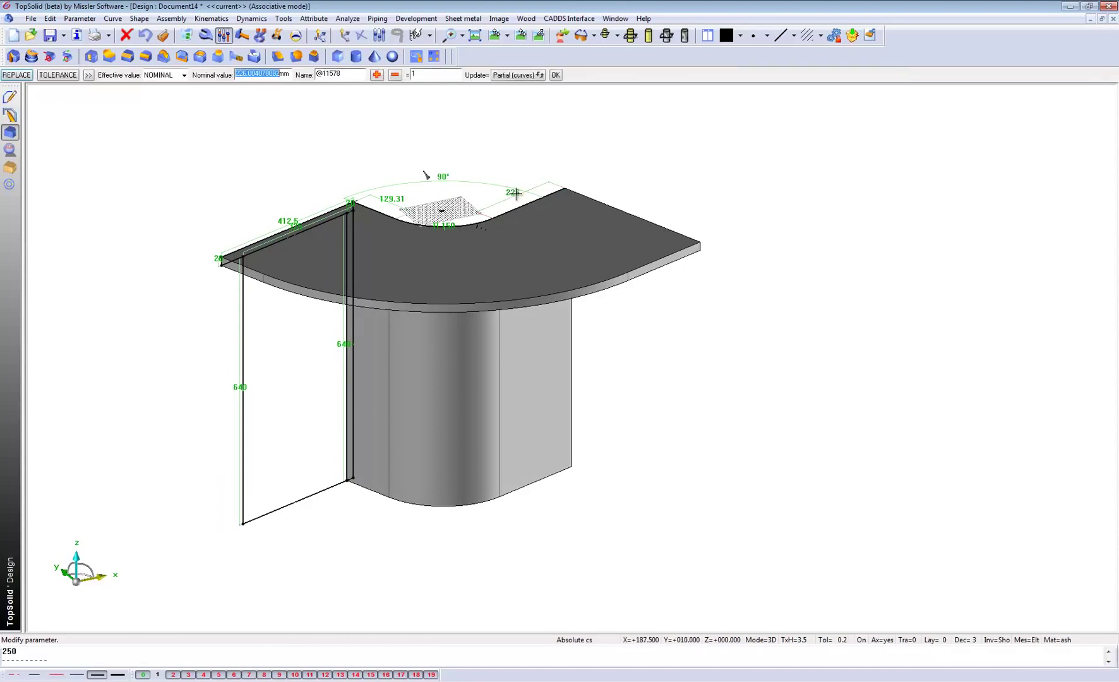
pyautogui.write('350')
pyautogui.press('Return')
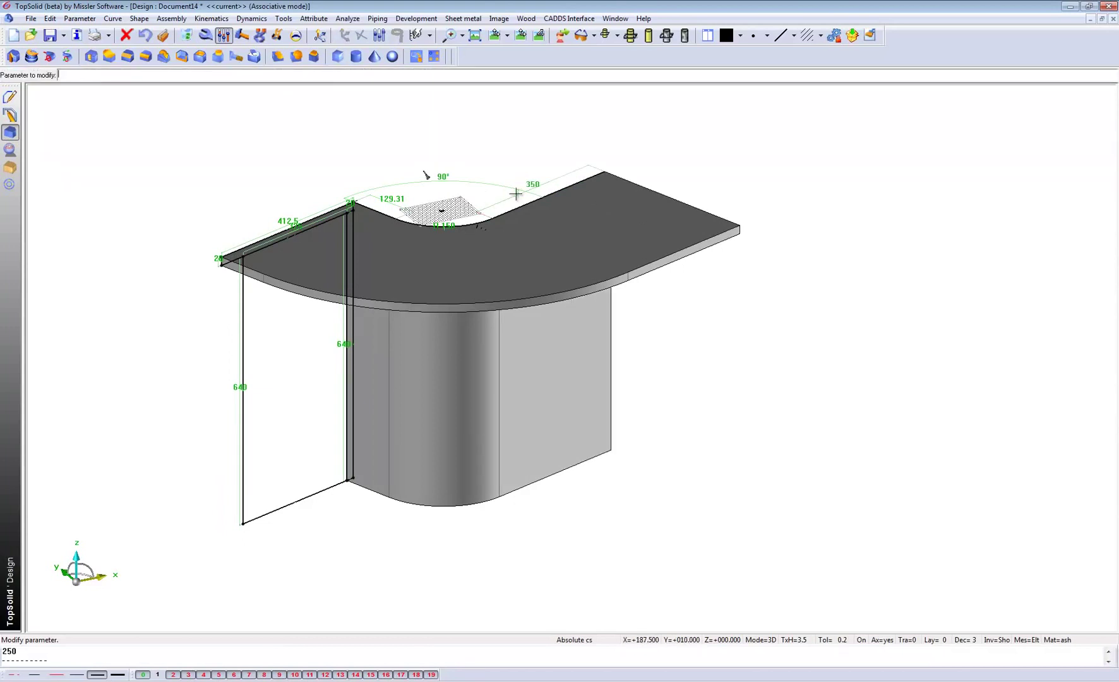
pyautogui.click(390, 197)
pyautogui.write('450')
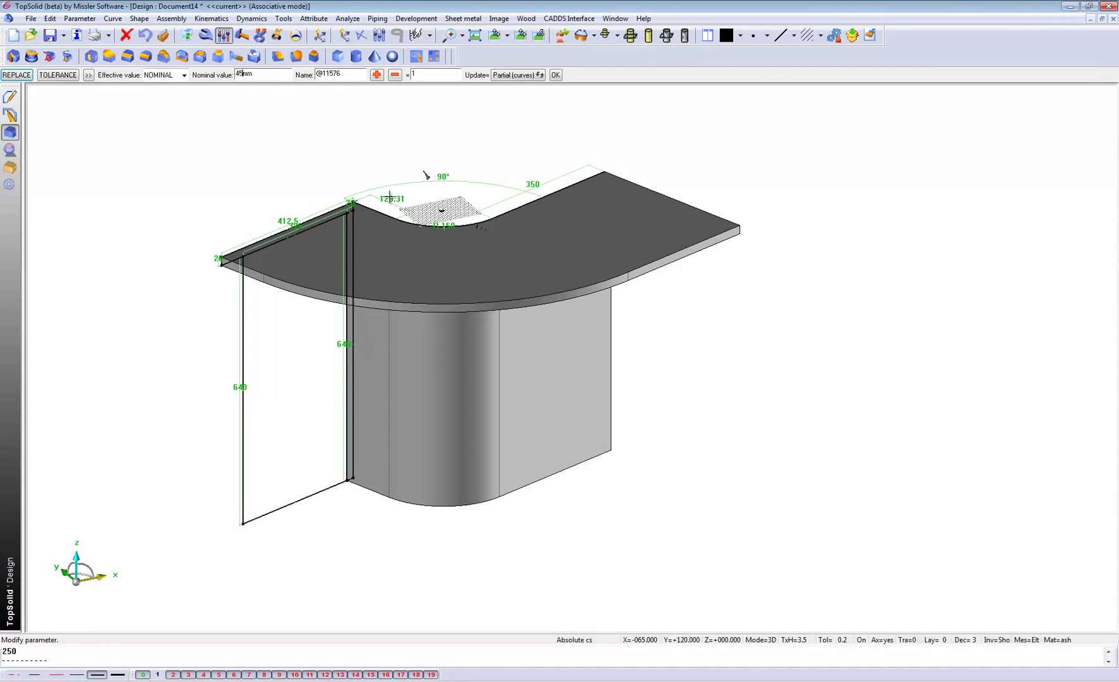
pyautogui.press('Return')
pyautogui.moveTo(347, 264); pyautogui.dragTo(409, 283, button='middle')
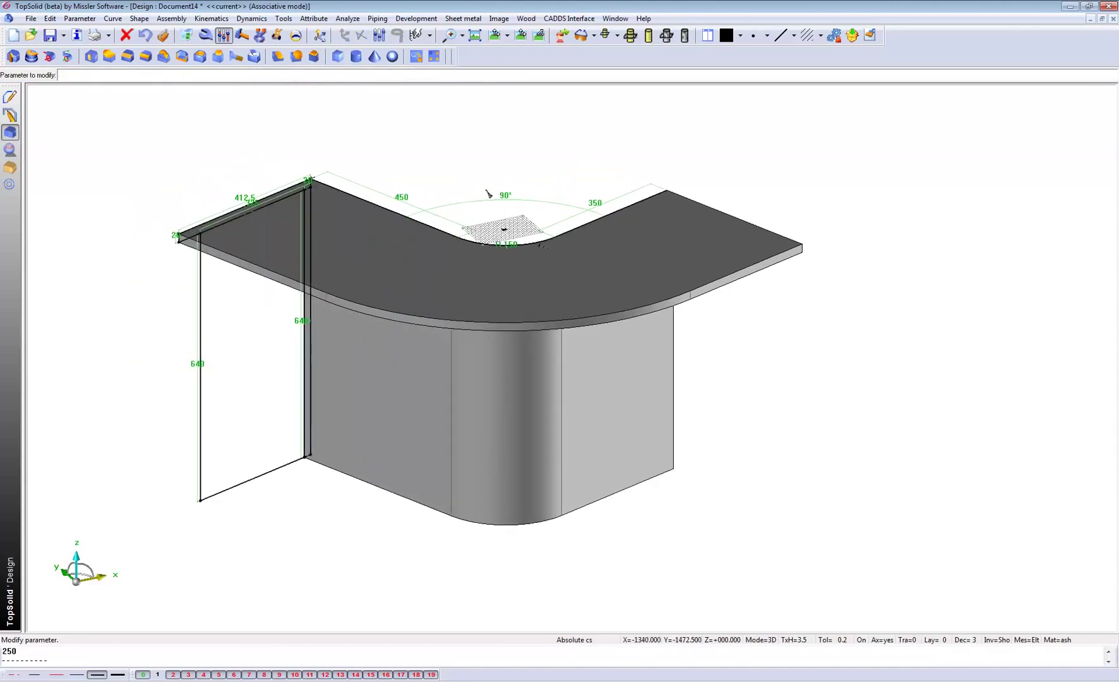
# Show layer 1 and apply transparency to the large swept body below the countertop
pyautogui.click(158, 675)
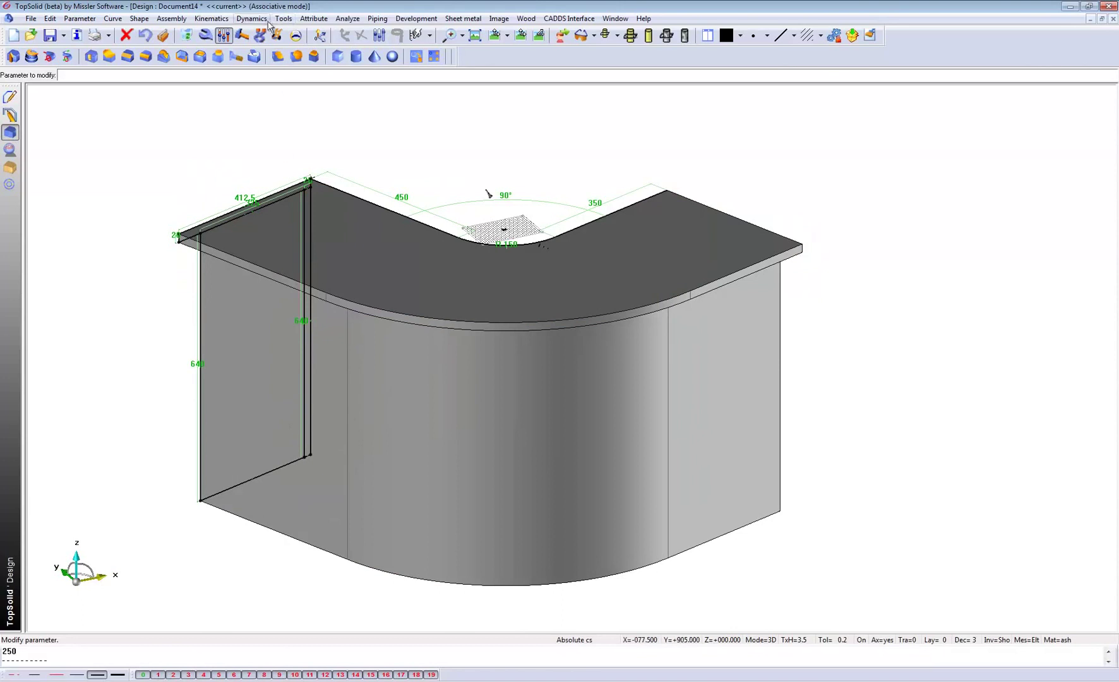
pyautogui.click(314, 18)
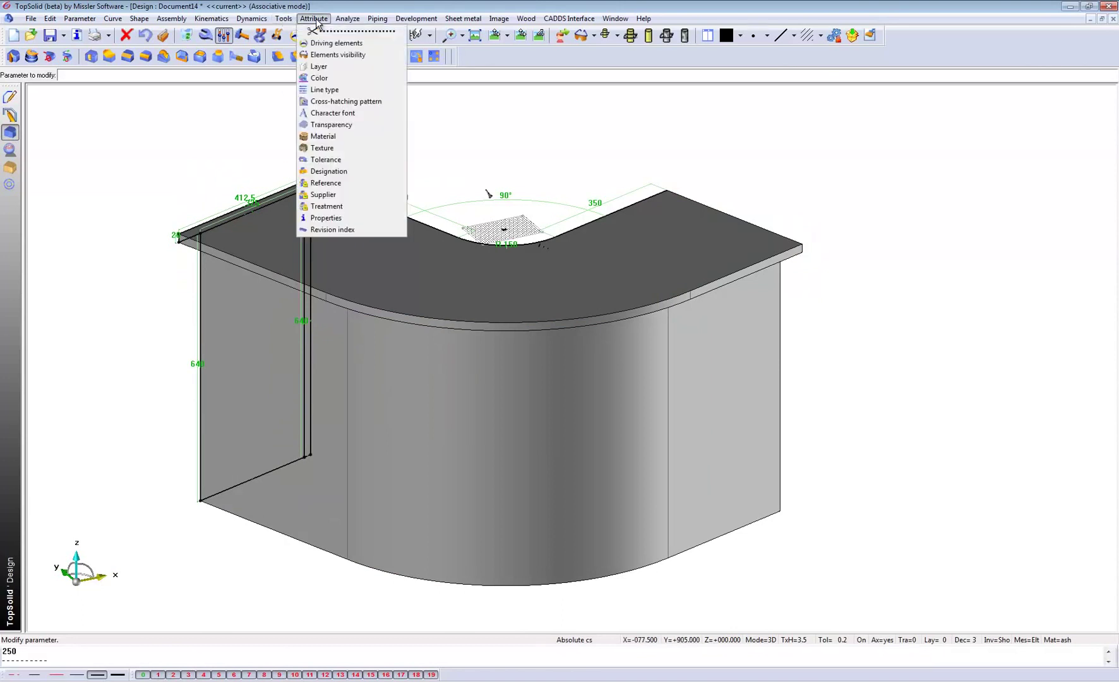
pyautogui.click(328, 124)
pyautogui.click(236, 75)
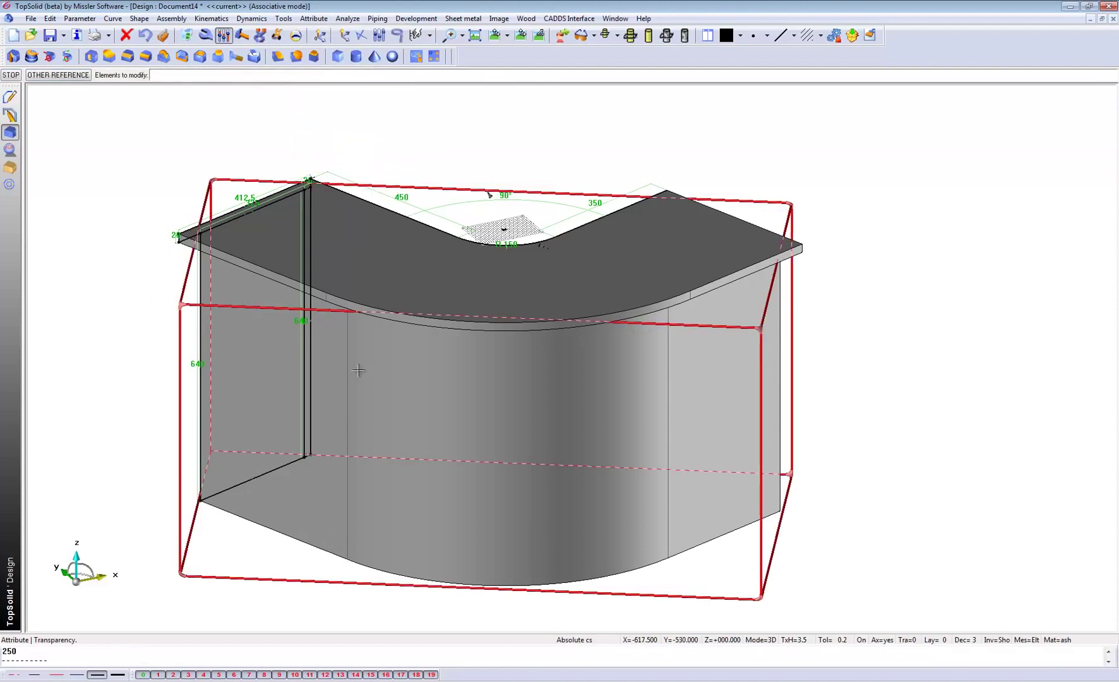
pyautogui.click(362, 369)
pyautogui.moveTo(415, 313); pyautogui.dragTo(470, 261, button='middle')
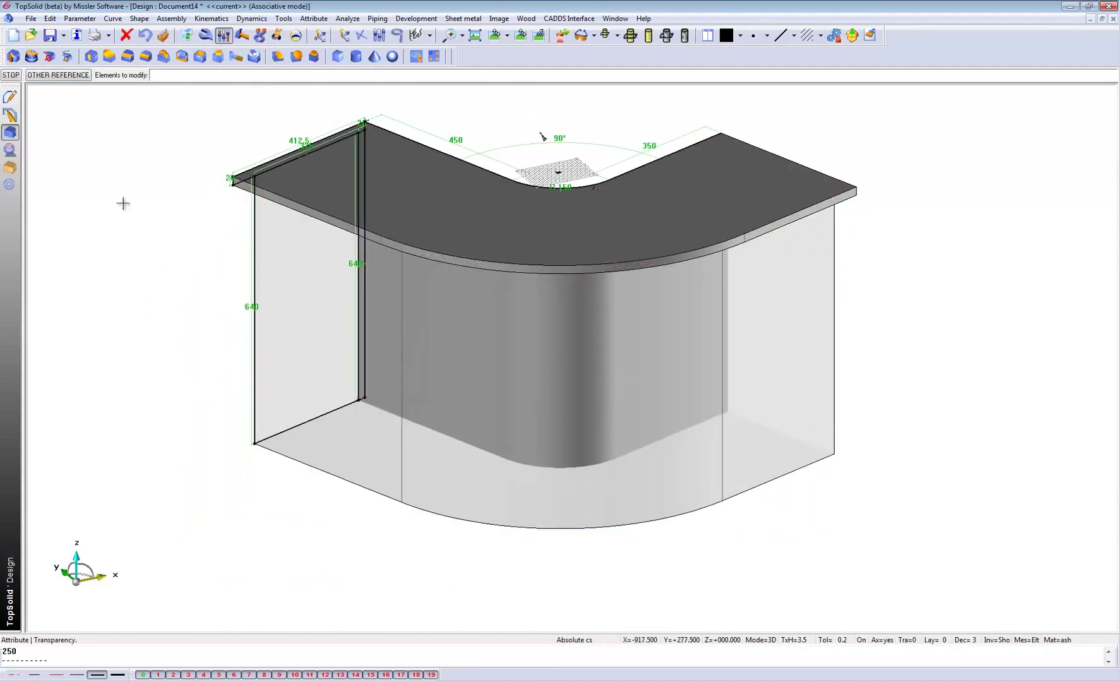
# Draft the large body's three outer side faces by 20°, using its top as the reference plane
pyautogui.click(165, 58)
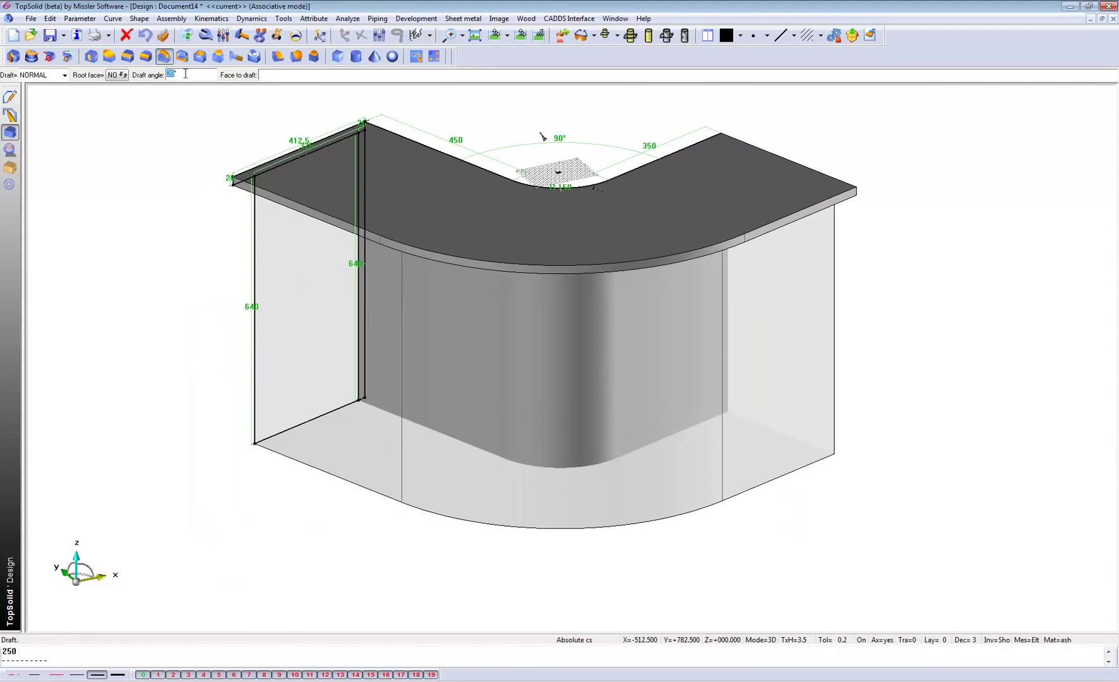
pyautogui.click(335, 349)
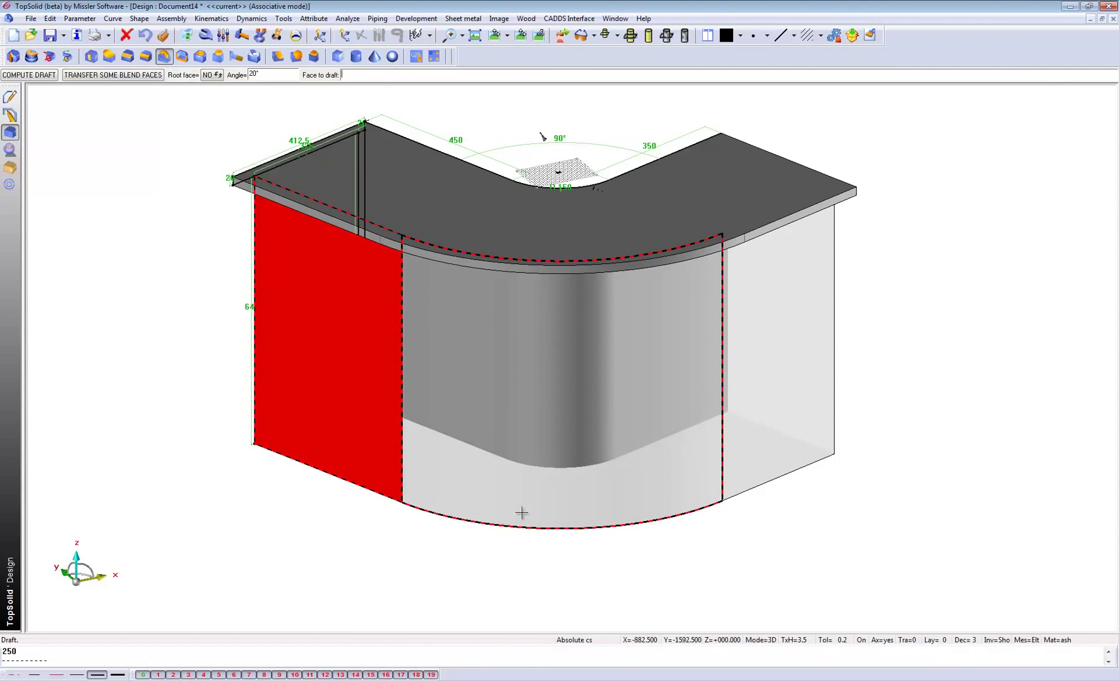
pyautogui.click(709, 482)
pyautogui.click(765, 450)
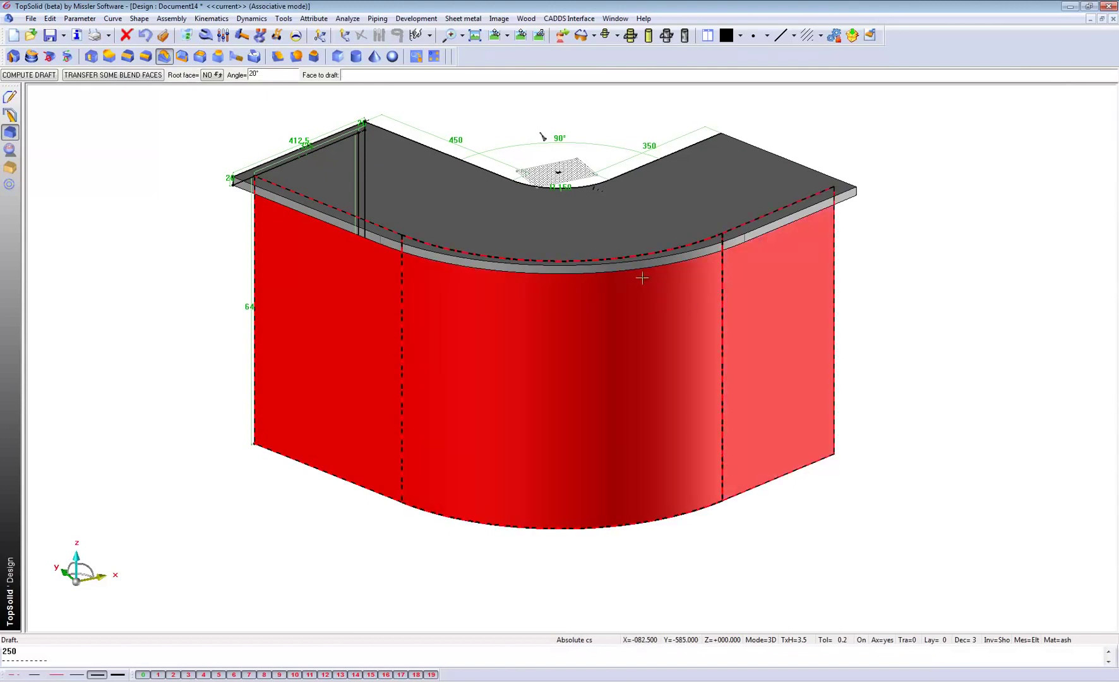
pyautogui.click(29, 75)
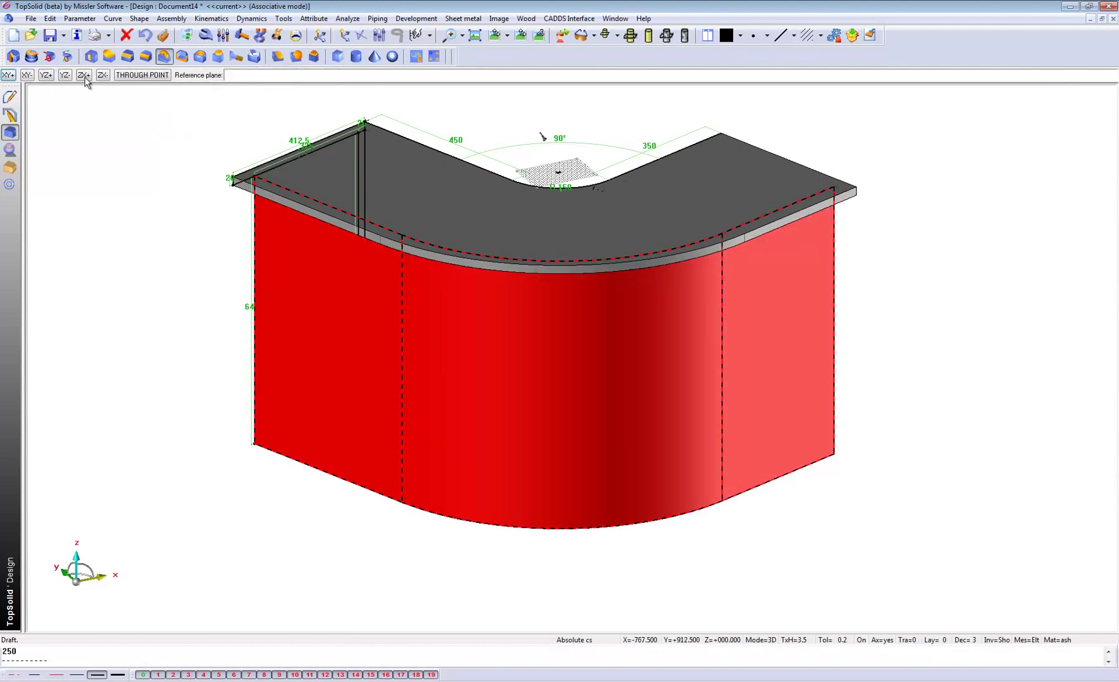
pyautogui.click(417, 178)
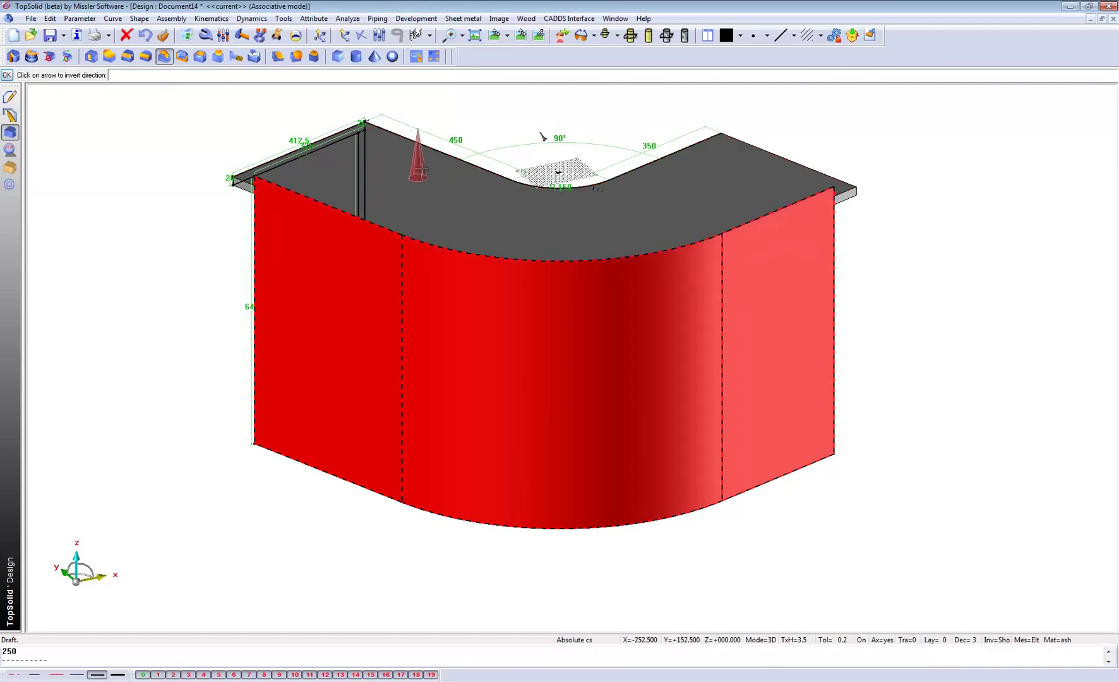
pyautogui.scroll(2, 509, 472)
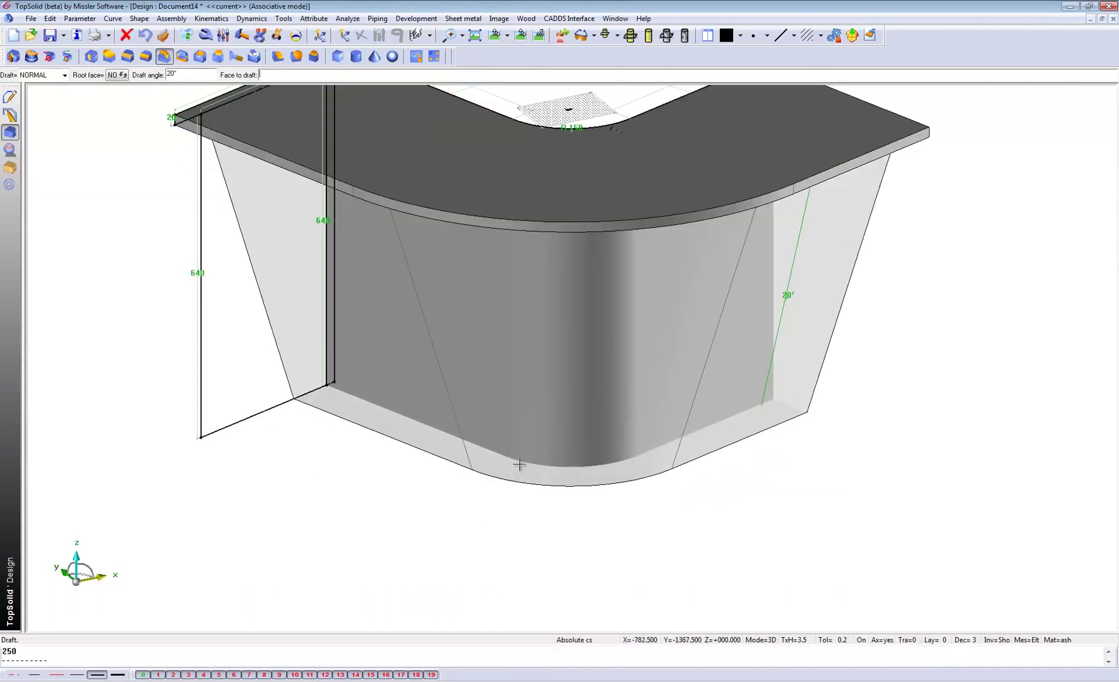
pyautogui.scroll(-2, 501, 485)
pyautogui.moveTo(484, 457); pyautogui.dragTo(542, 462, button='middle')
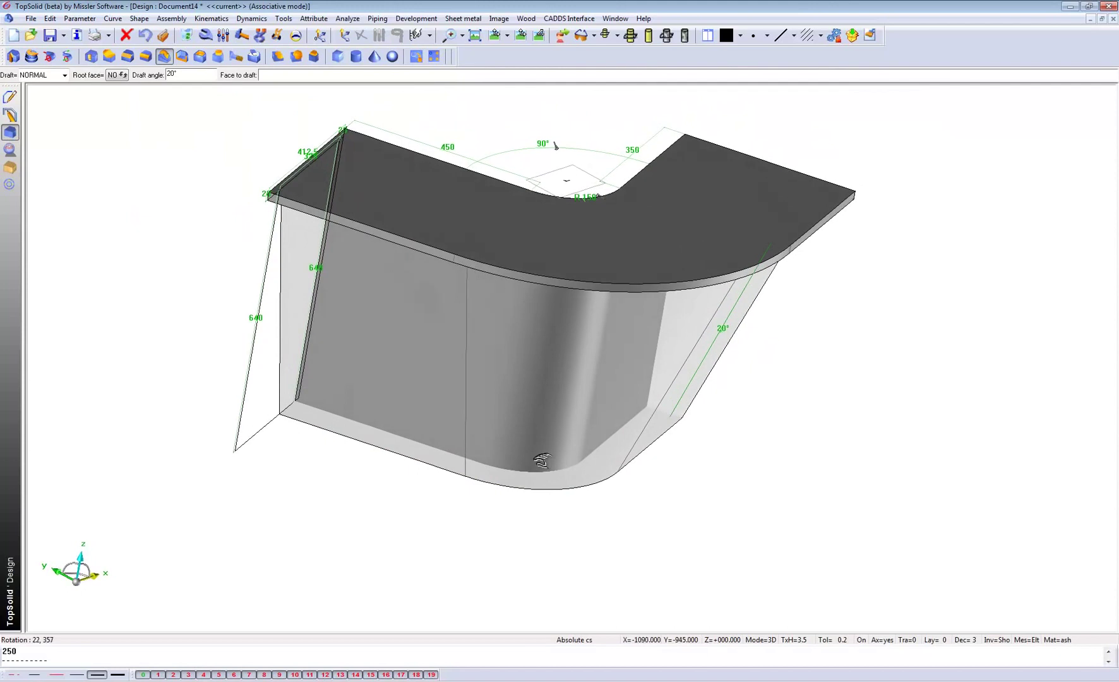
# Set the draft angle of the body's outer faces to 10°
pyautogui.click(224, 36)
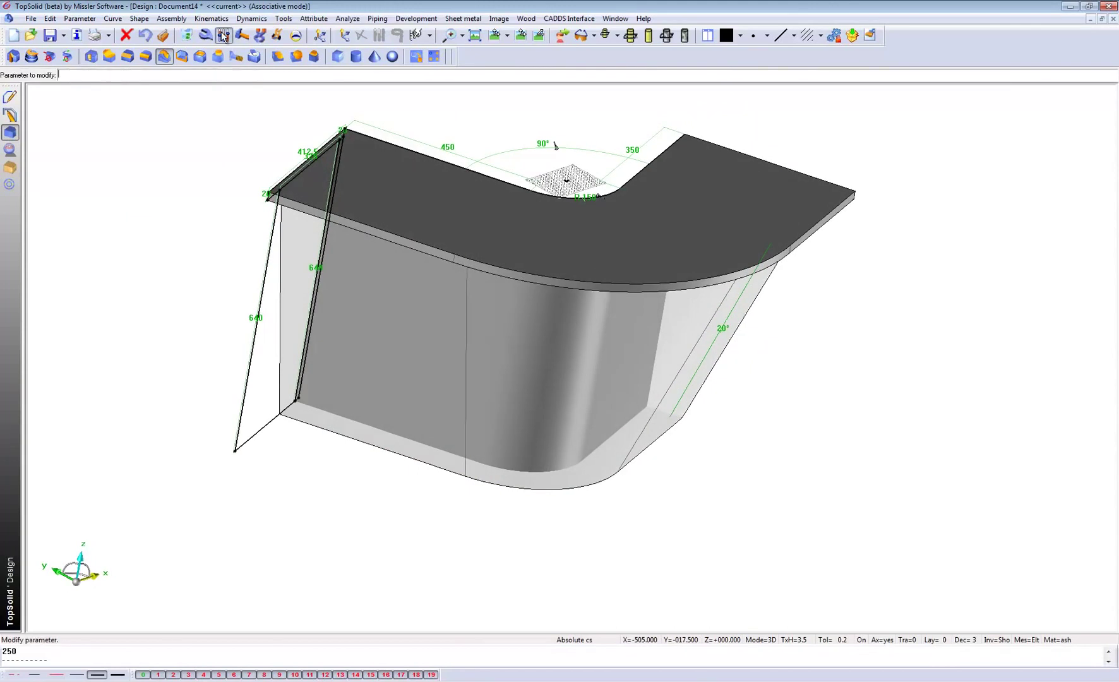
pyautogui.click(723, 329)
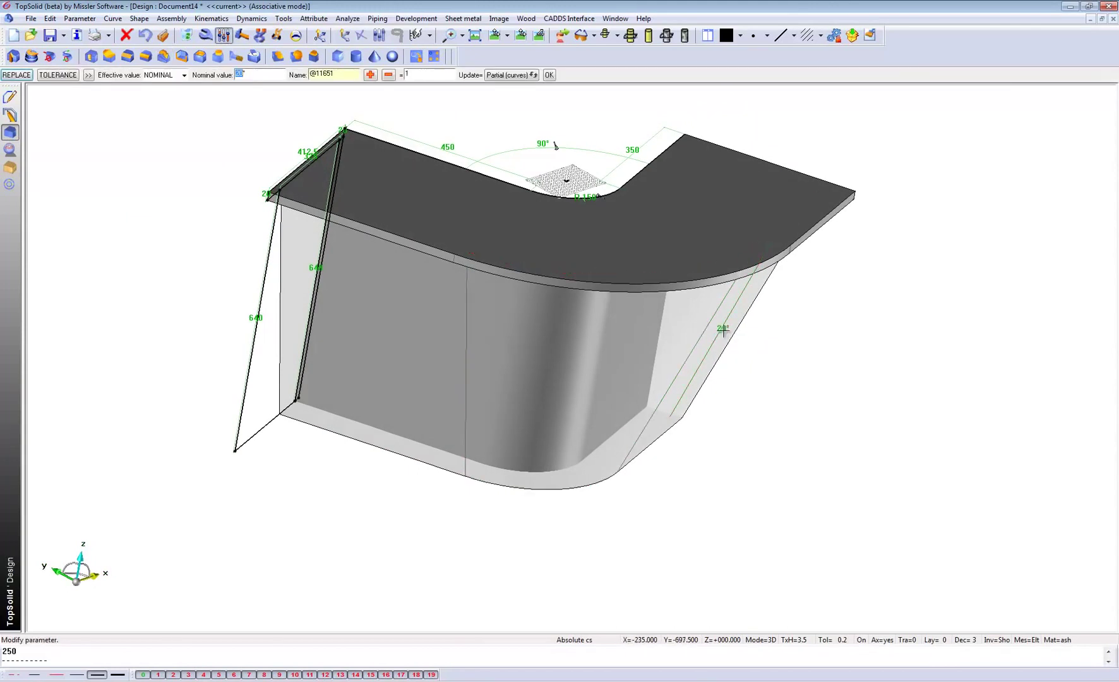
pyautogui.write('10')
pyautogui.press('Return')
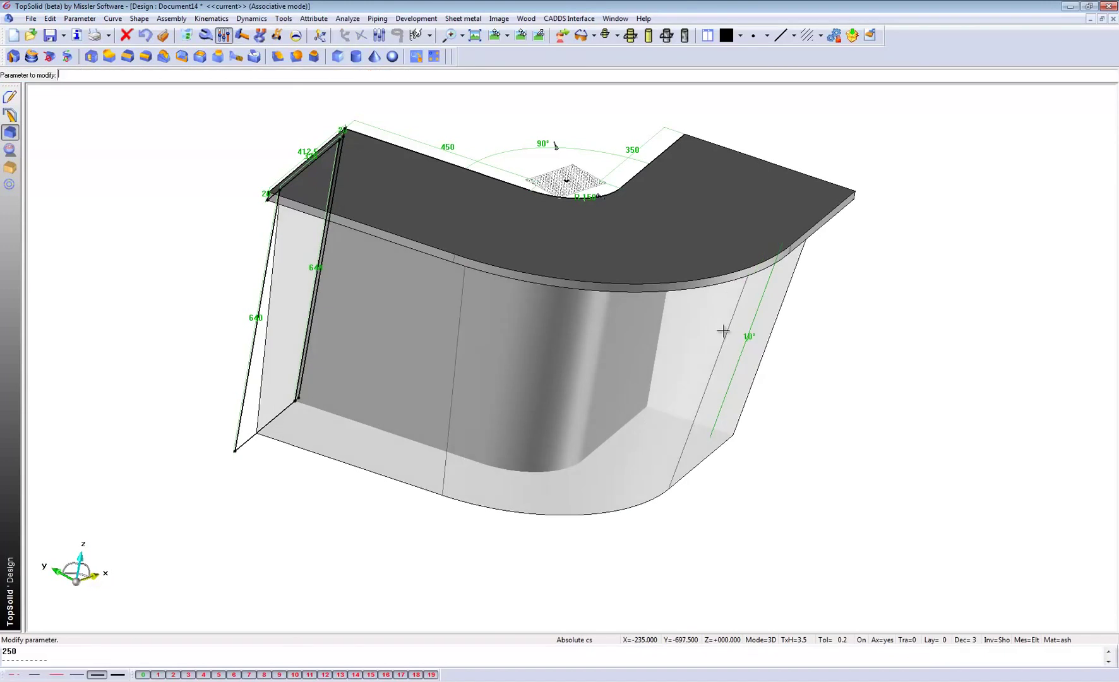
pyautogui.moveTo(648, 445); pyautogui.dragTo(587, 443, button='middle')
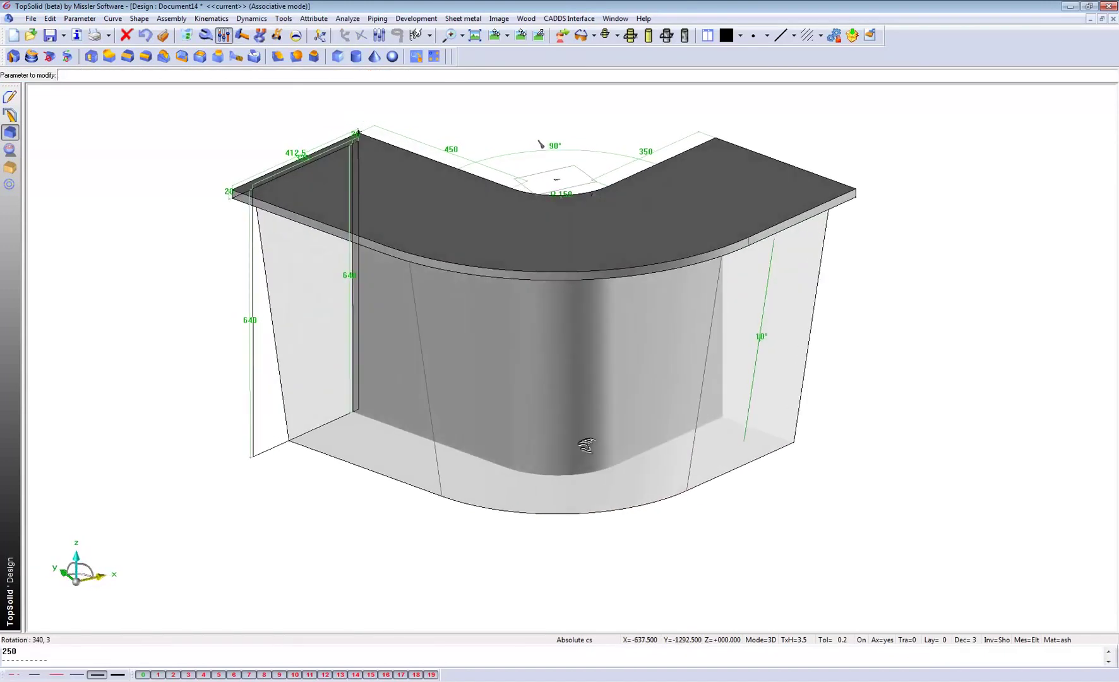
# Create an automatic constrained block 19 mm thick with 0 mm shift on the body's end face at the 350 mm segment
pyautogui.click(9, 174)
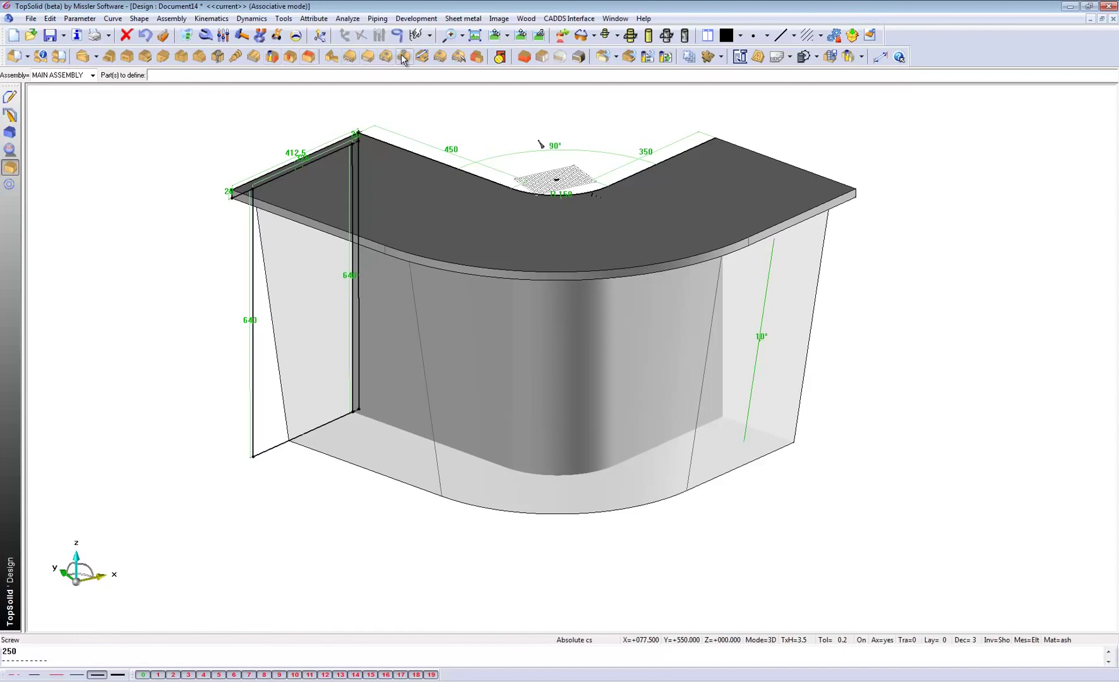
pyautogui.click(525, 57)
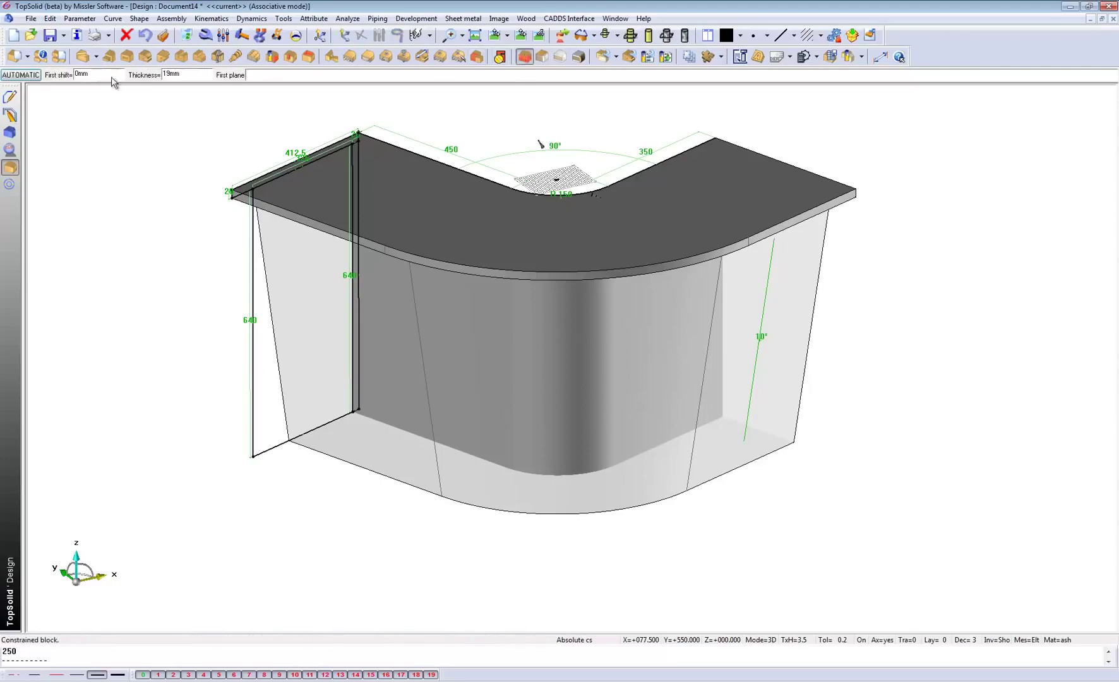
pyautogui.click(24, 75)
pyautogui.moveTo(652, 327); pyautogui.dragTo(529, 365, button='middle')
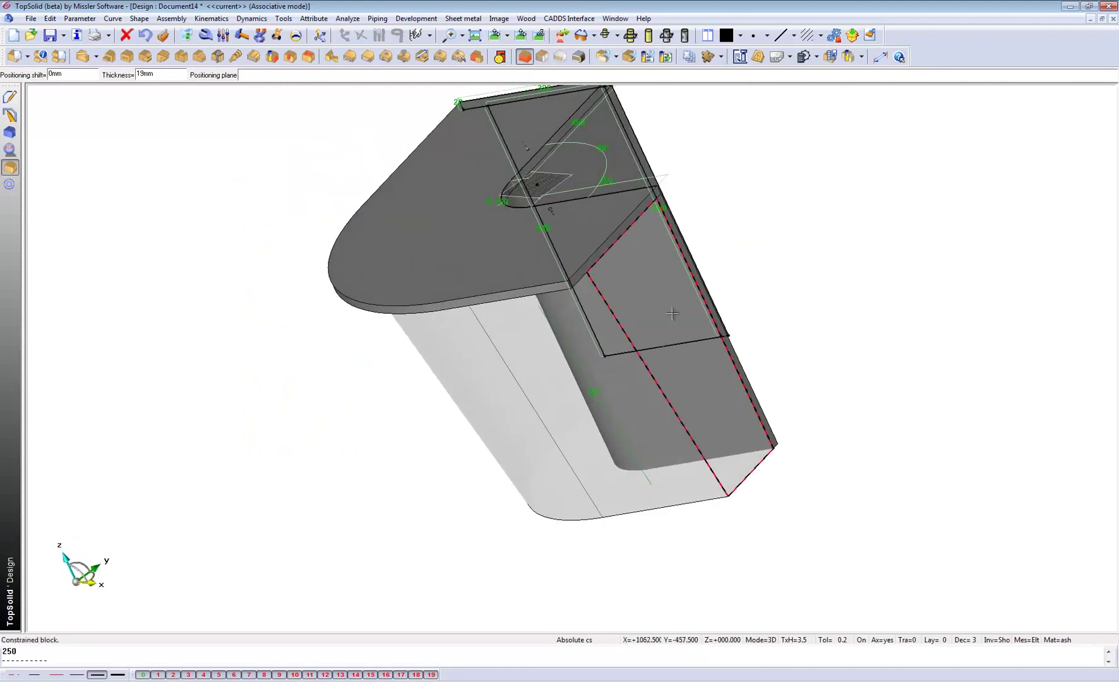
pyautogui.click(671, 314)
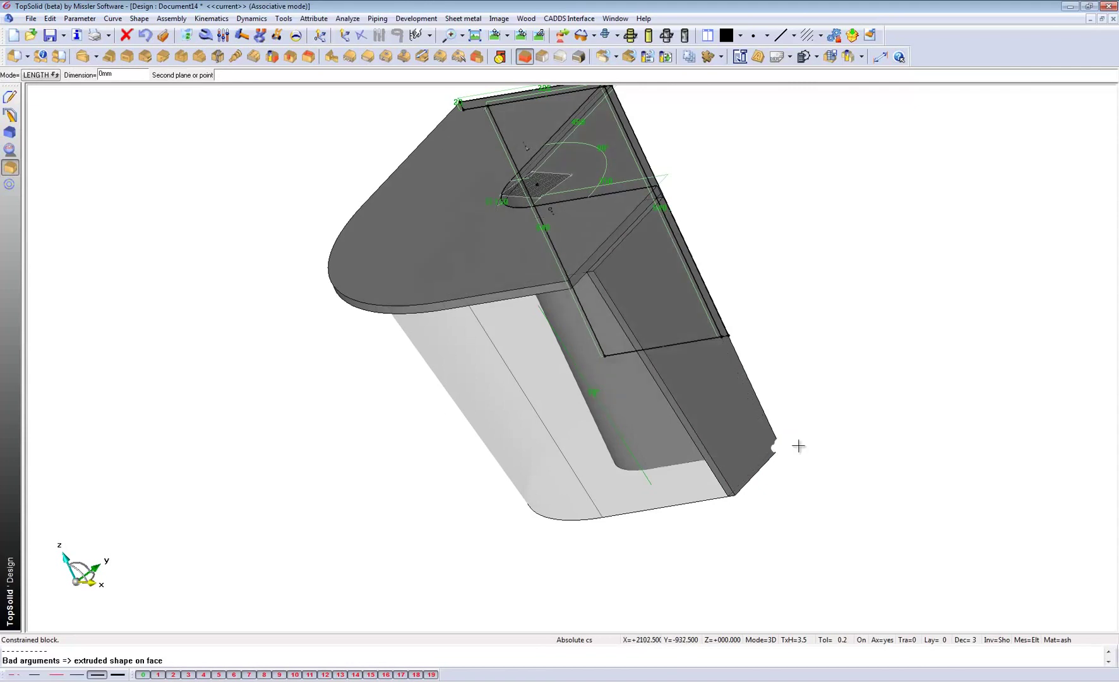
pyautogui.click(800, 445)
pyautogui.moveTo(588, 361); pyautogui.dragTo(467, 400, button='middle')
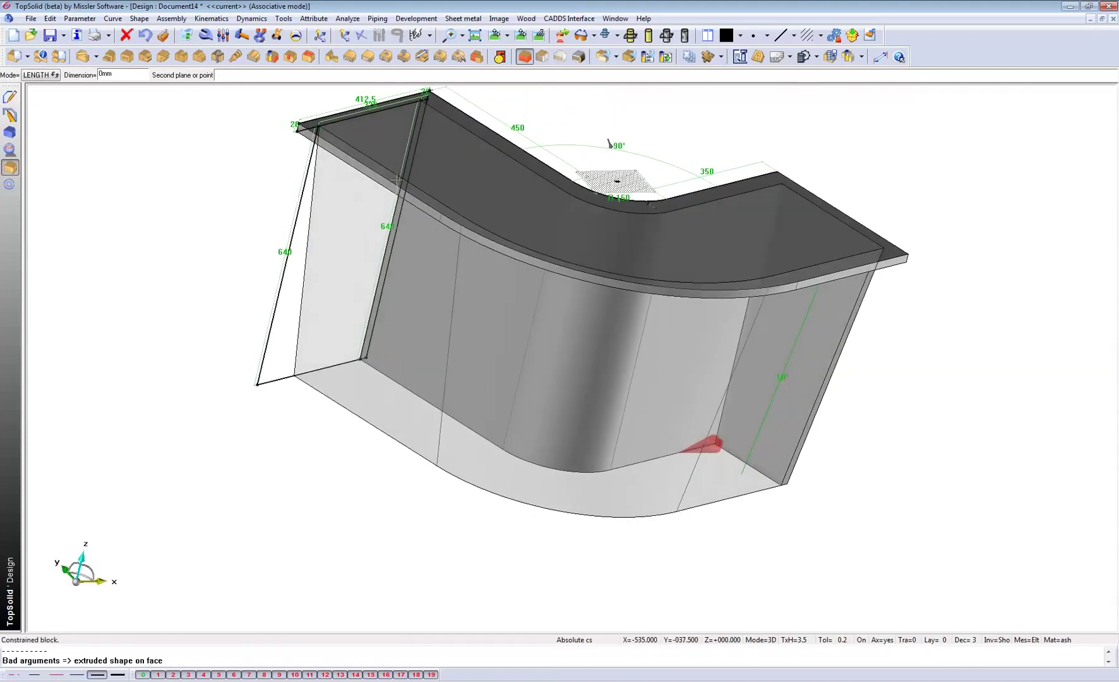
# Set the draft angle of the body's outer faces to 20°
pyautogui.click(224, 36)
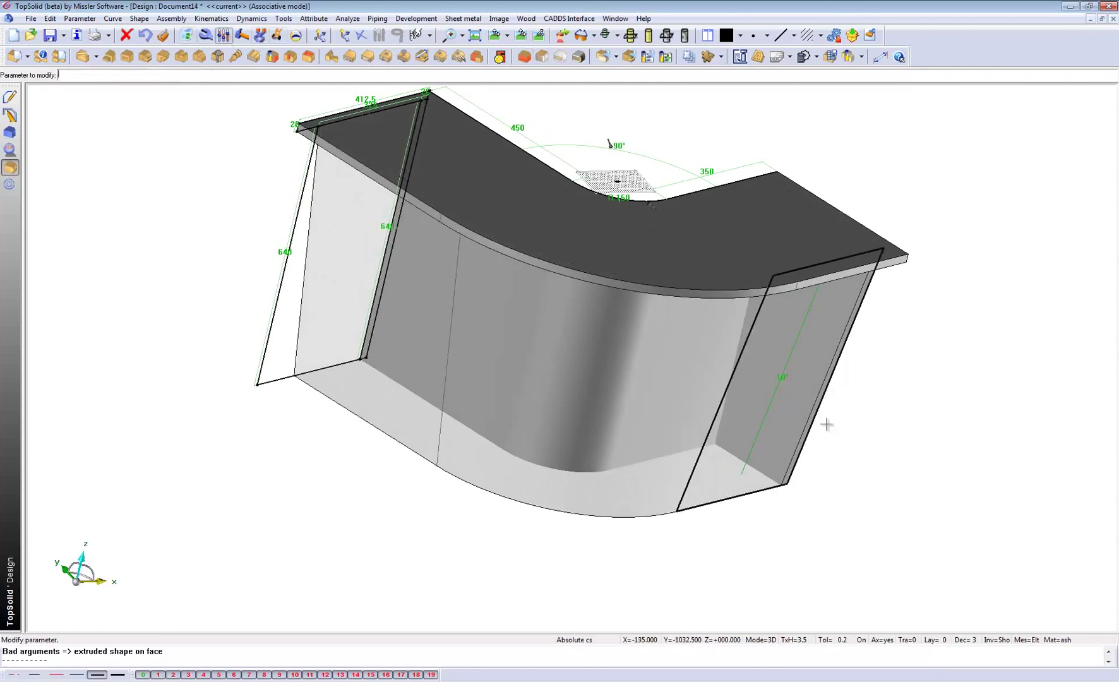
pyautogui.click(782, 378)
pyautogui.write('20')
pyautogui.press('Return')
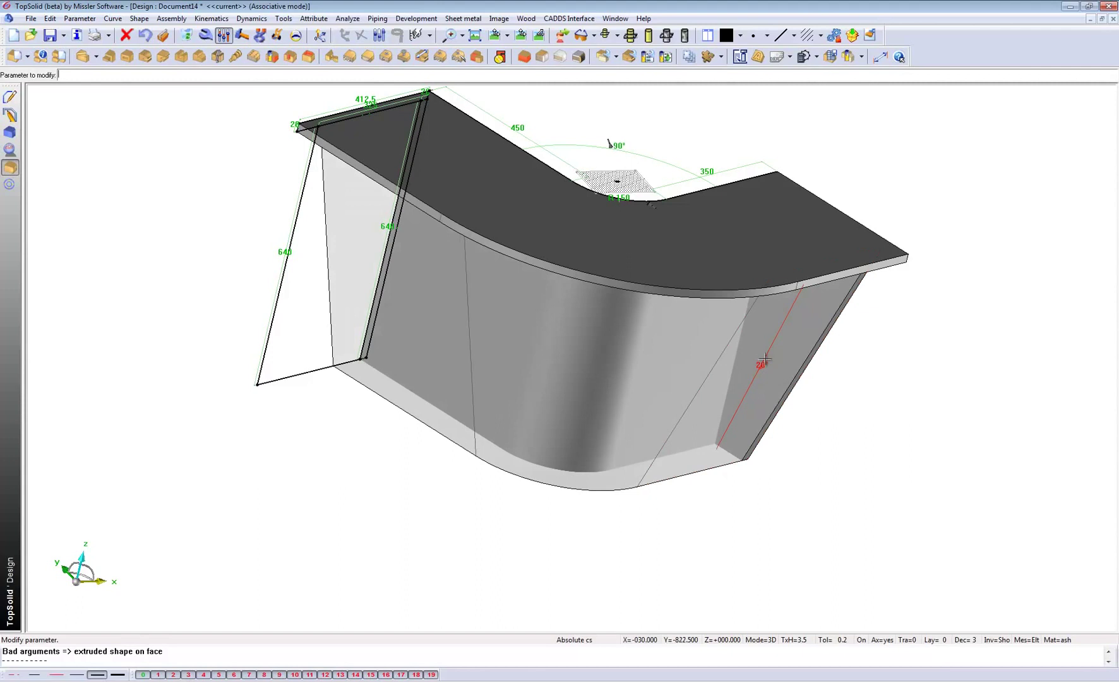
# Choose the RD Side standard component from the Interior library's Furniture Side-Framework family for inclusion
pyautogui.moveTo(605, 405); pyautogui.dragTo(538, 382, button='middle')
pyautogui.moveTo(405, 389); pyautogui.dragTo(669, 437, button='middle')
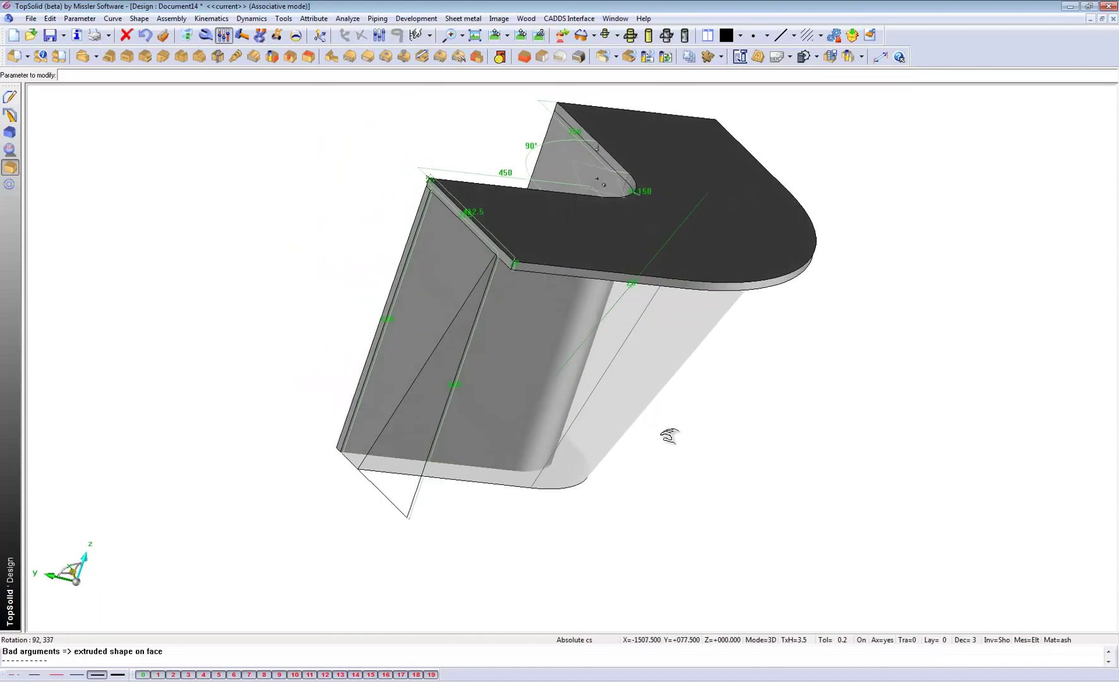
pyautogui.scroll(2, 452, 187)
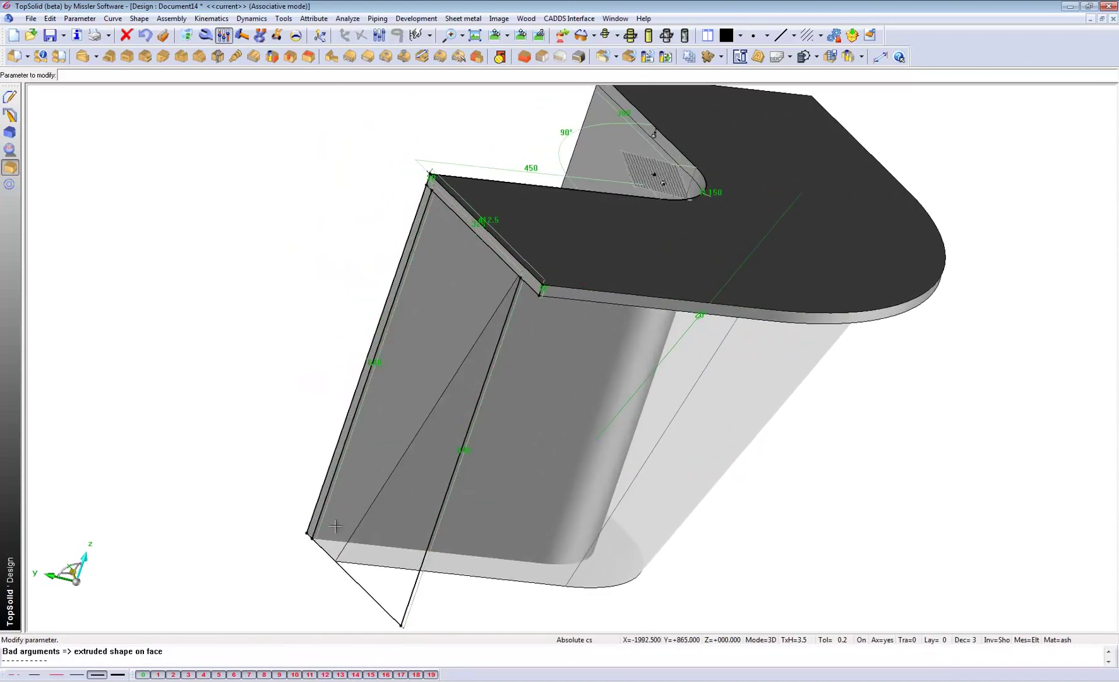
pyautogui.click(173, 19)
pyautogui.click(10, 185)
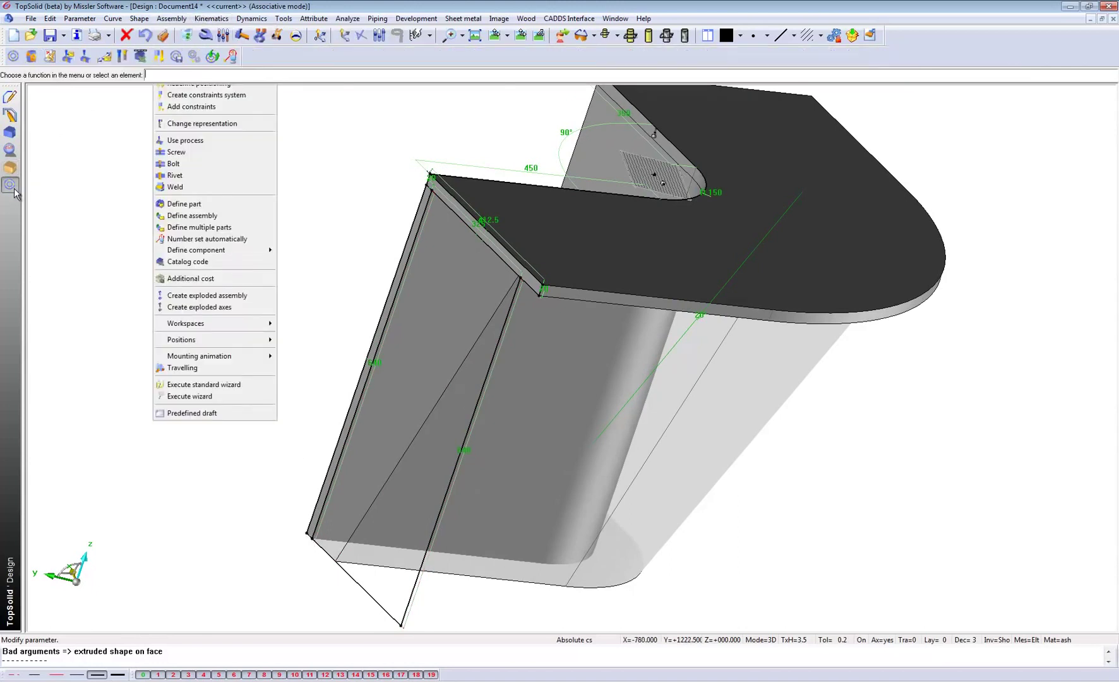
pyautogui.click(13, 56)
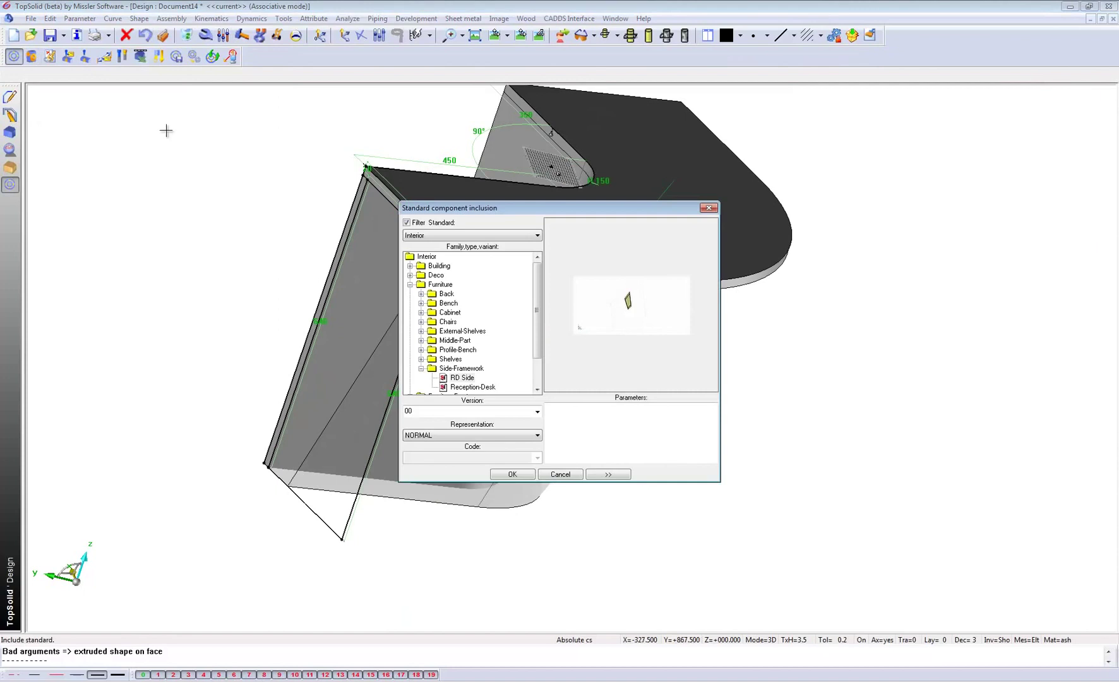
pyautogui.click(461, 378)
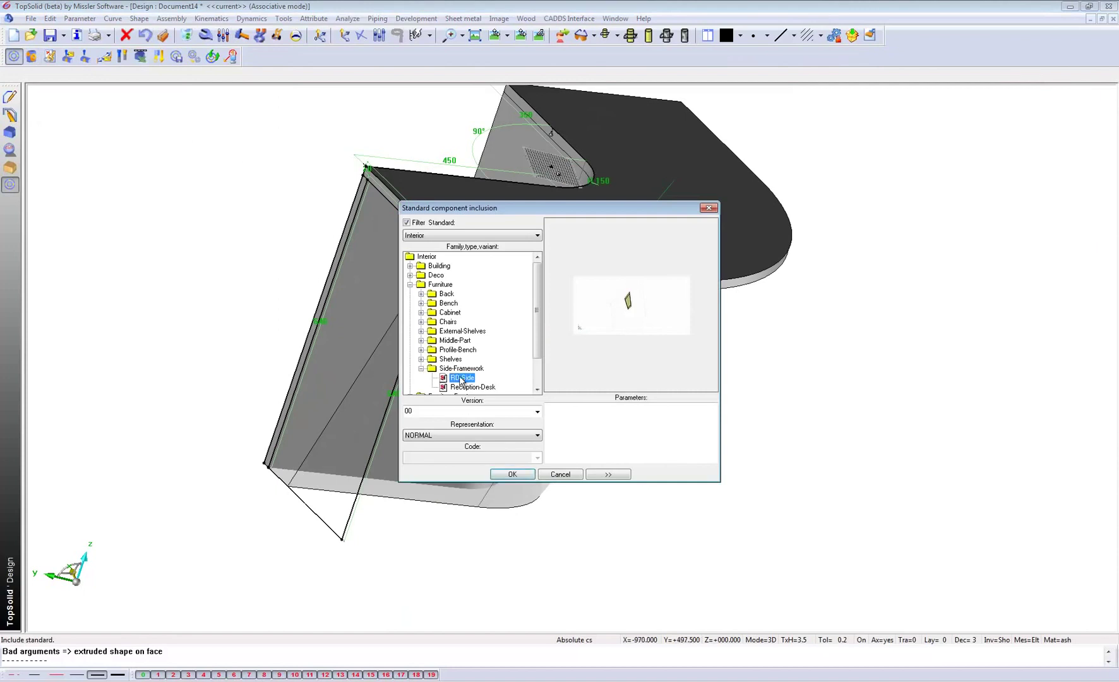
pyautogui.click(510, 475)
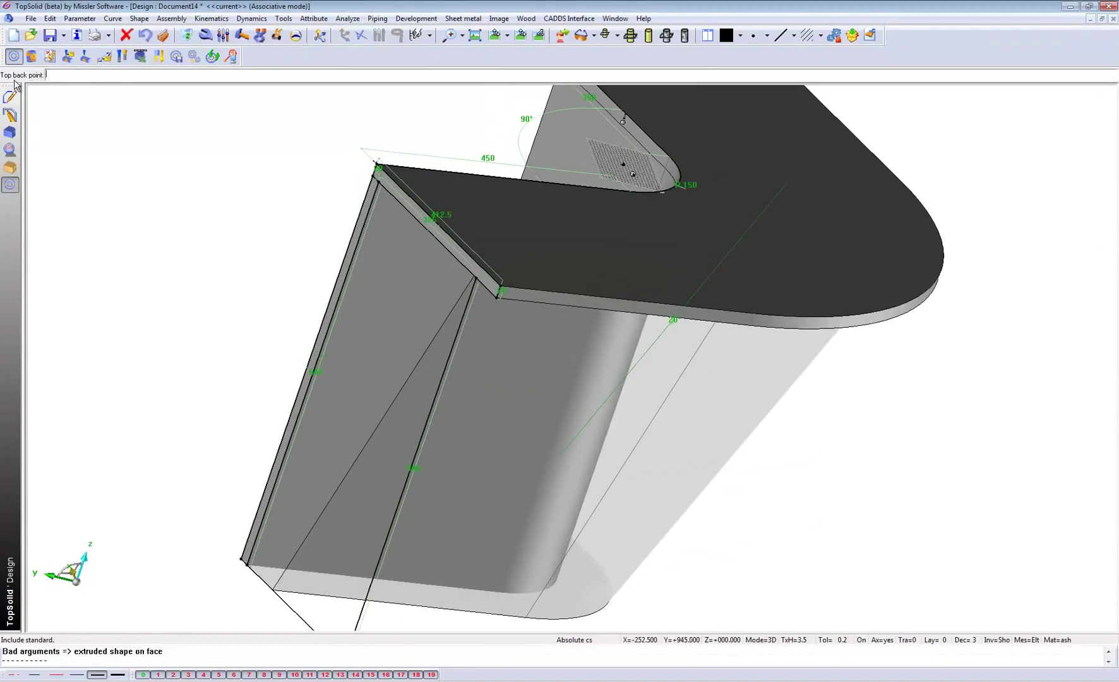
# Place the RD Side frame on the open end at the 450 mm segment, using the body's top and bottom corner points
pyautogui.scroll(2, 359, 181)
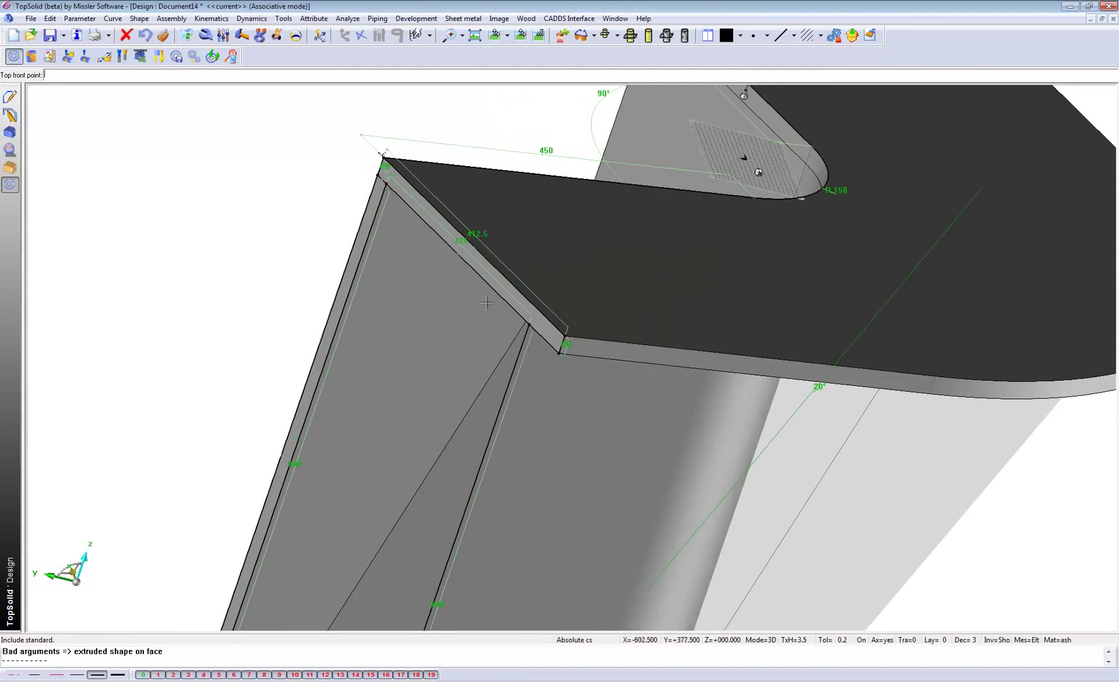
pyautogui.scroll(2, 524, 318)
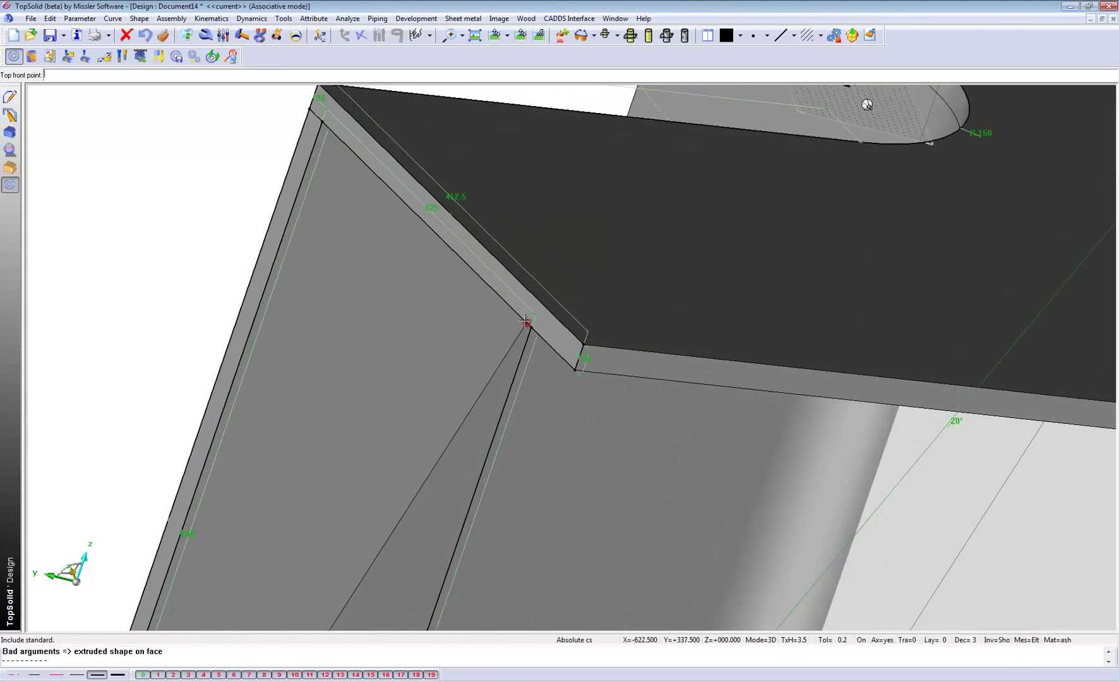
pyautogui.click(526, 322)
pyautogui.scroll(-5, 525, 322)
pyautogui.scroll(2, 295, 519)
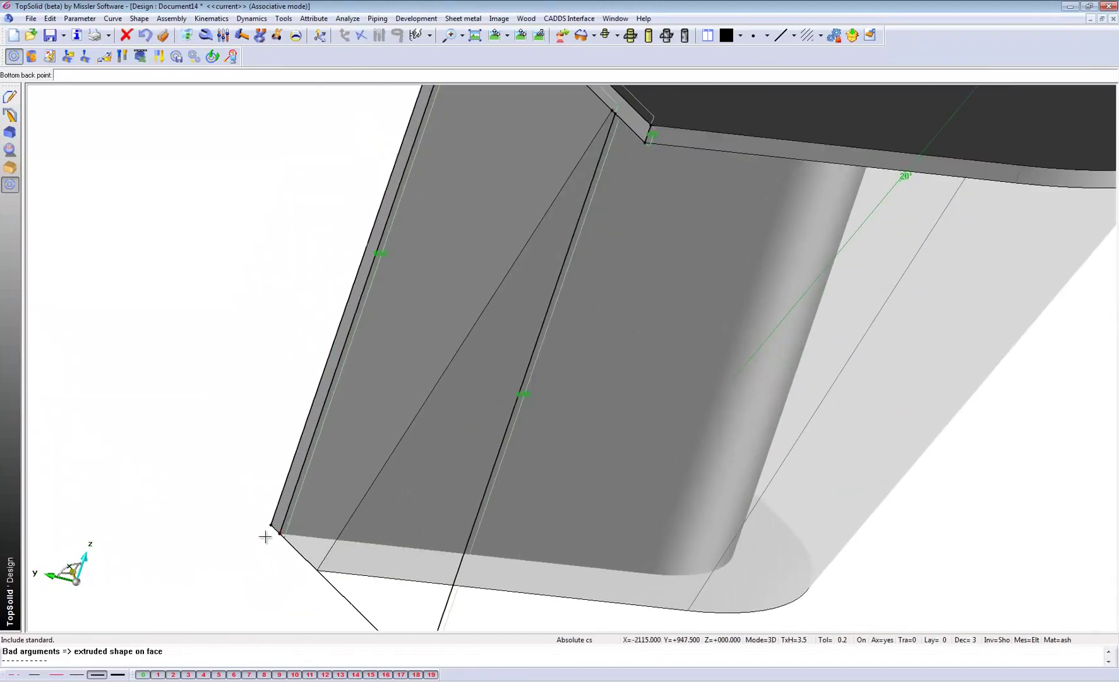
pyautogui.click(280, 534)
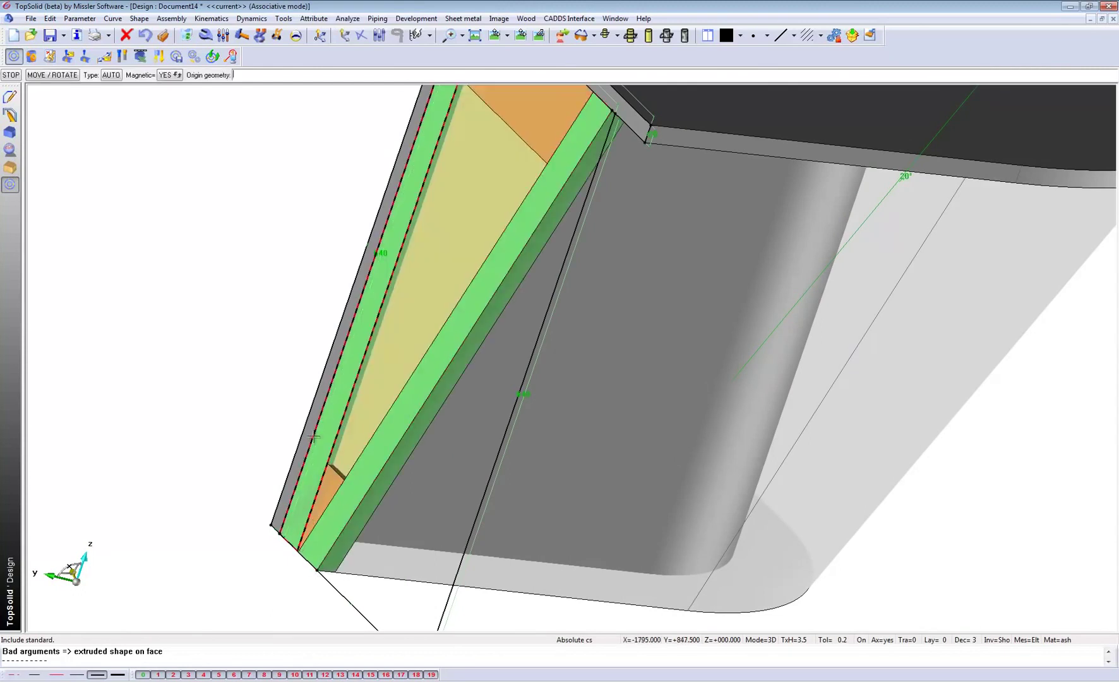
# Set the draft angle of the body's outer faces to 10°
pyautogui.scroll(-5, 414, 422)
pyautogui.moveTo(497, 409); pyautogui.dragTo(530, 396, button='middle')
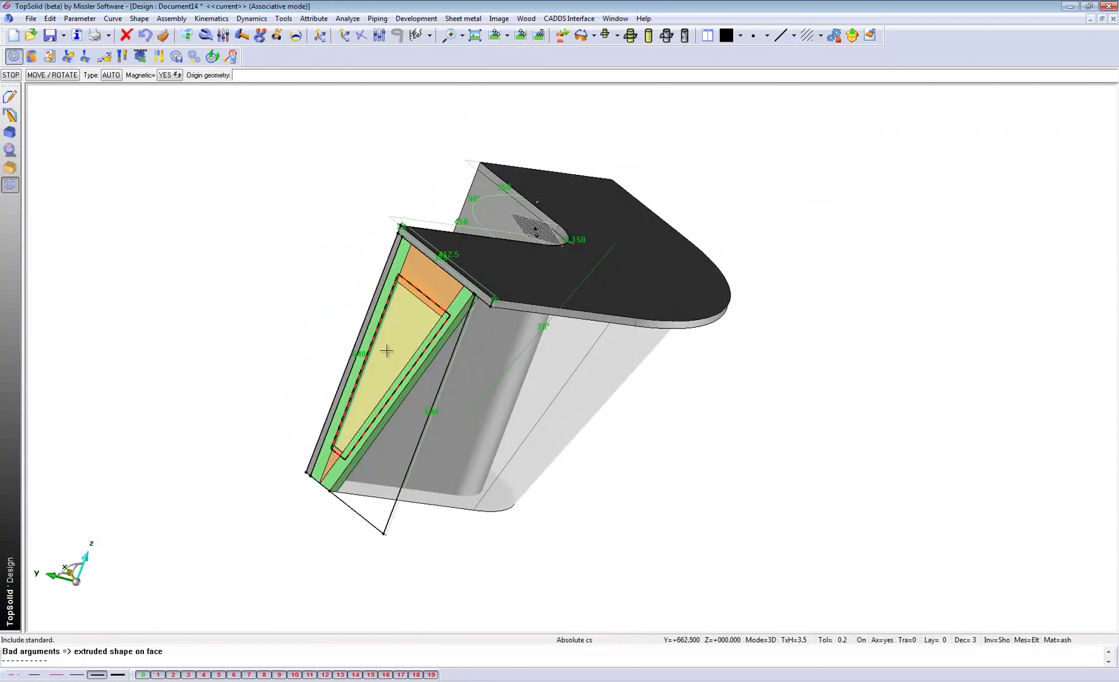
pyautogui.moveTo(553, 371); pyautogui.dragTo(394, 355, button='middle')
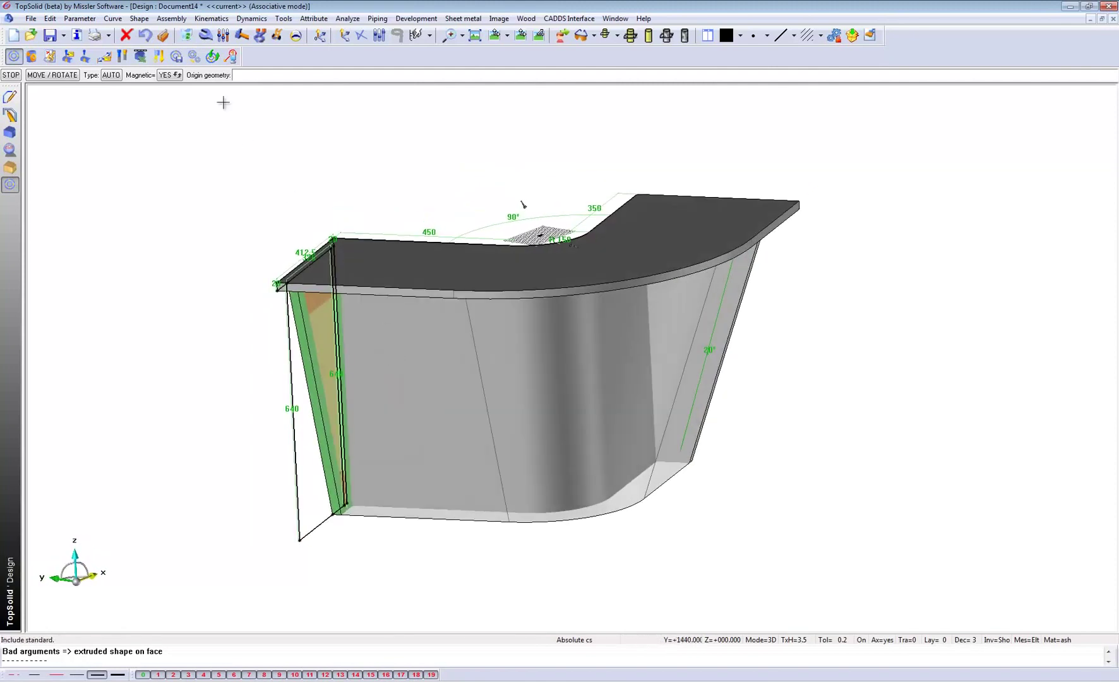
pyautogui.click(222, 34)
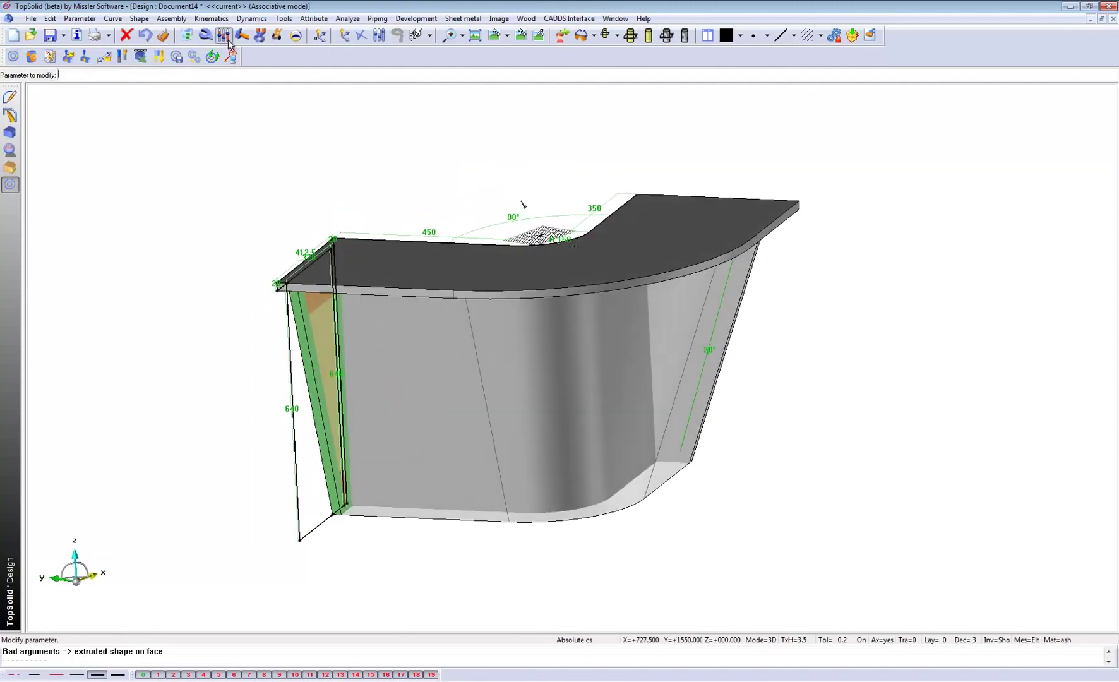
pyautogui.click(708, 351)
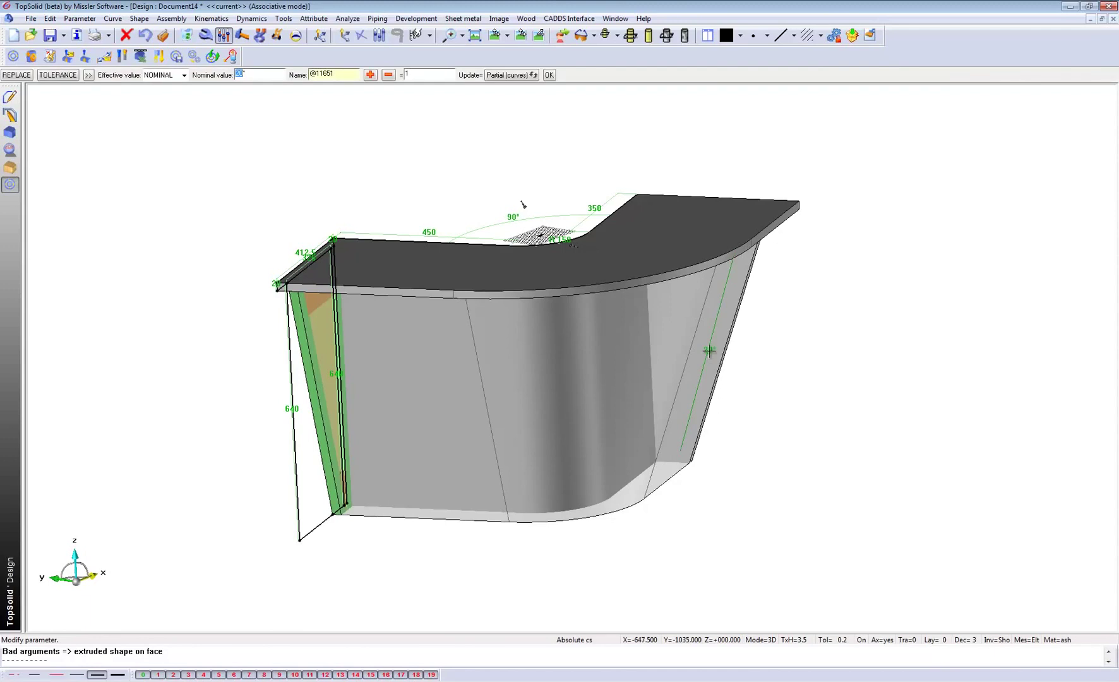
pyautogui.write('10')
pyautogui.press('Return')
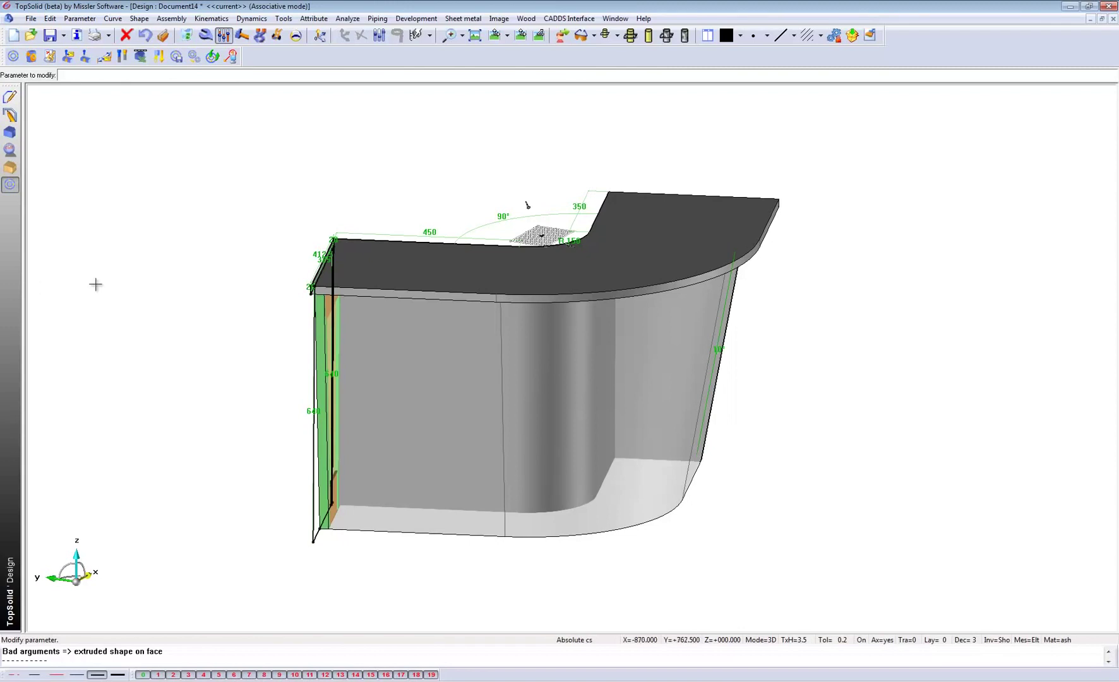
# Hide layer 1 and start a multiple part definition with the counter top and the end panel at the 350 mm segment
pyautogui.click(158, 675)
pyautogui.moveTo(564, 455); pyautogui.dragTo(506, 464, button='middle')
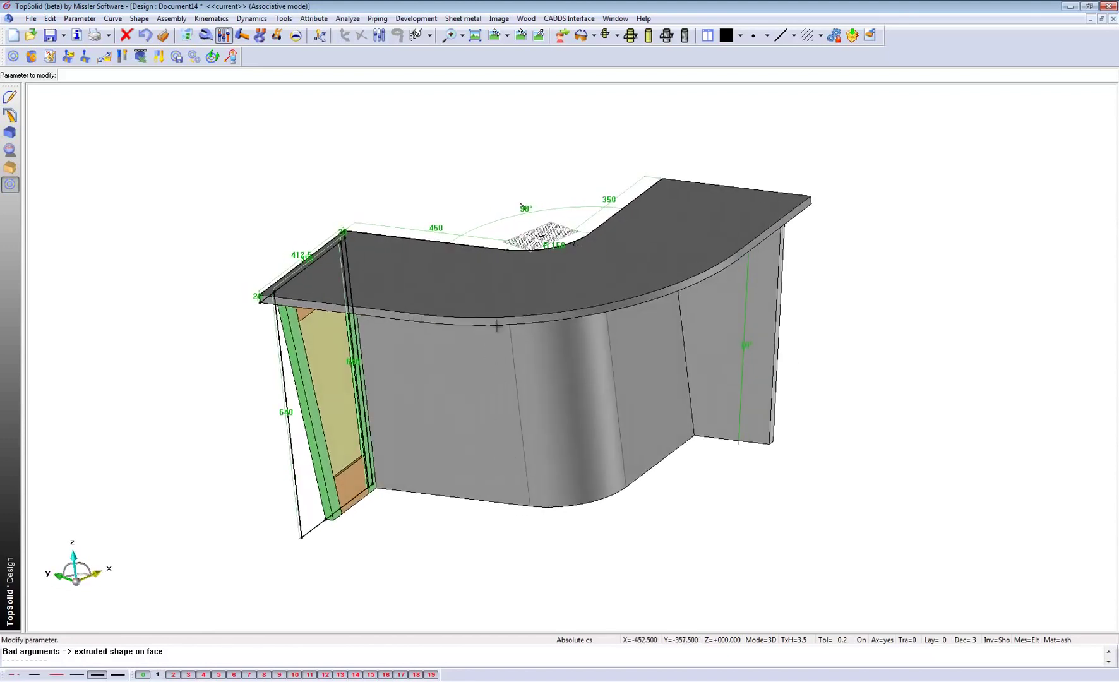
pyautogui.click(10, 168)
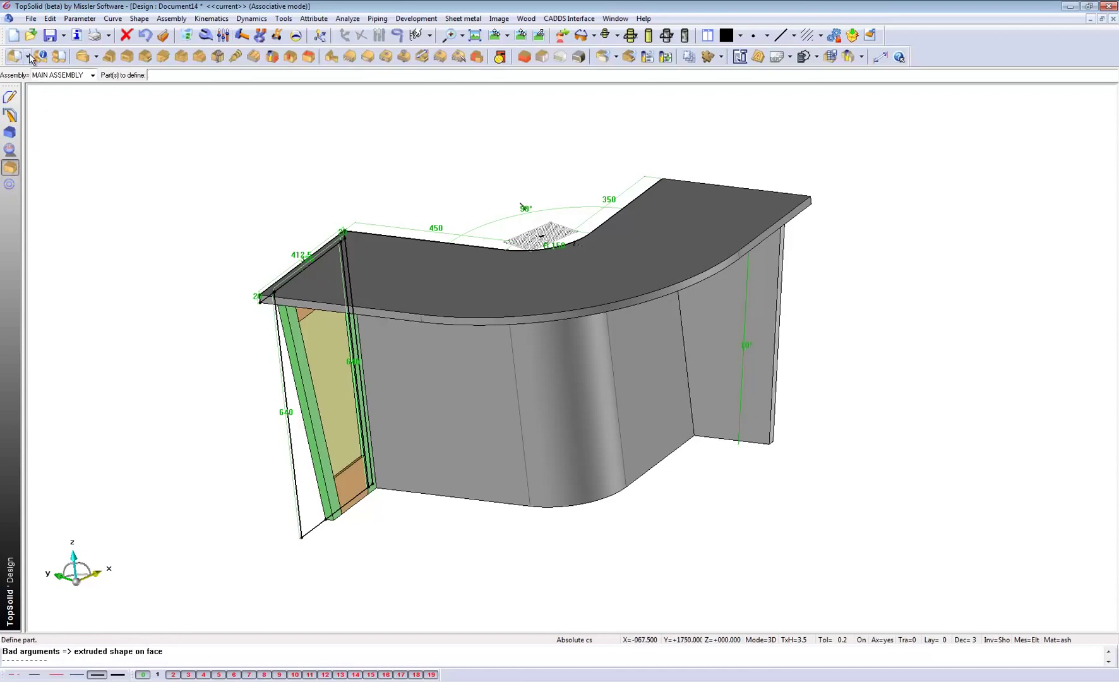
pyautogui.click(28, 58)
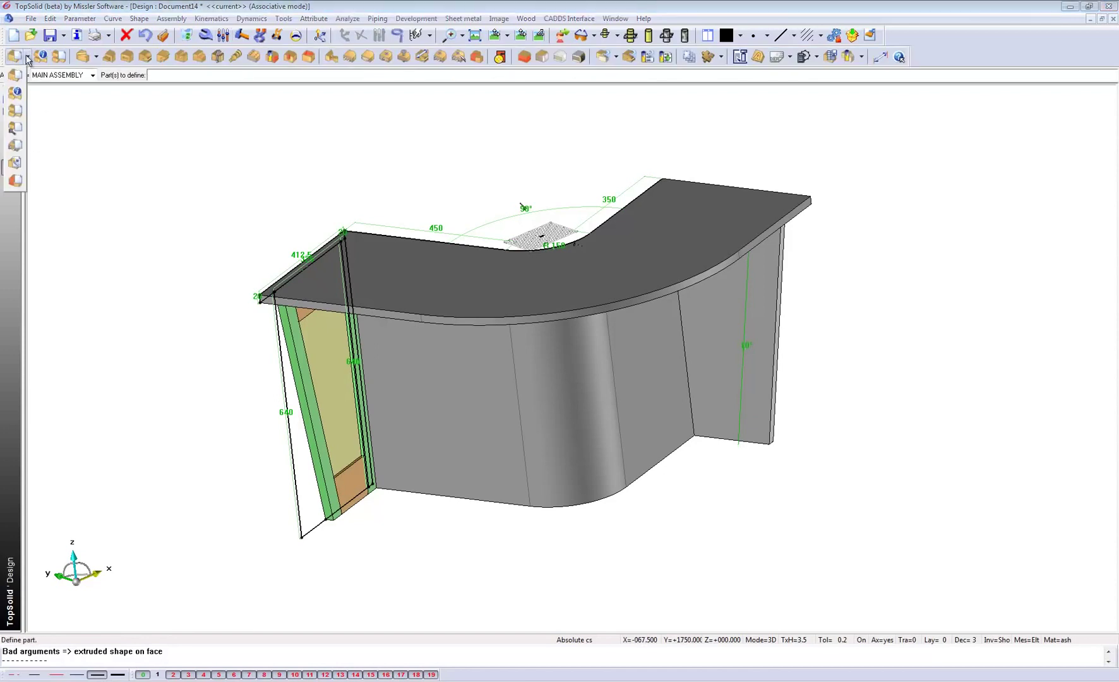
pyautogui.click(14, 94)
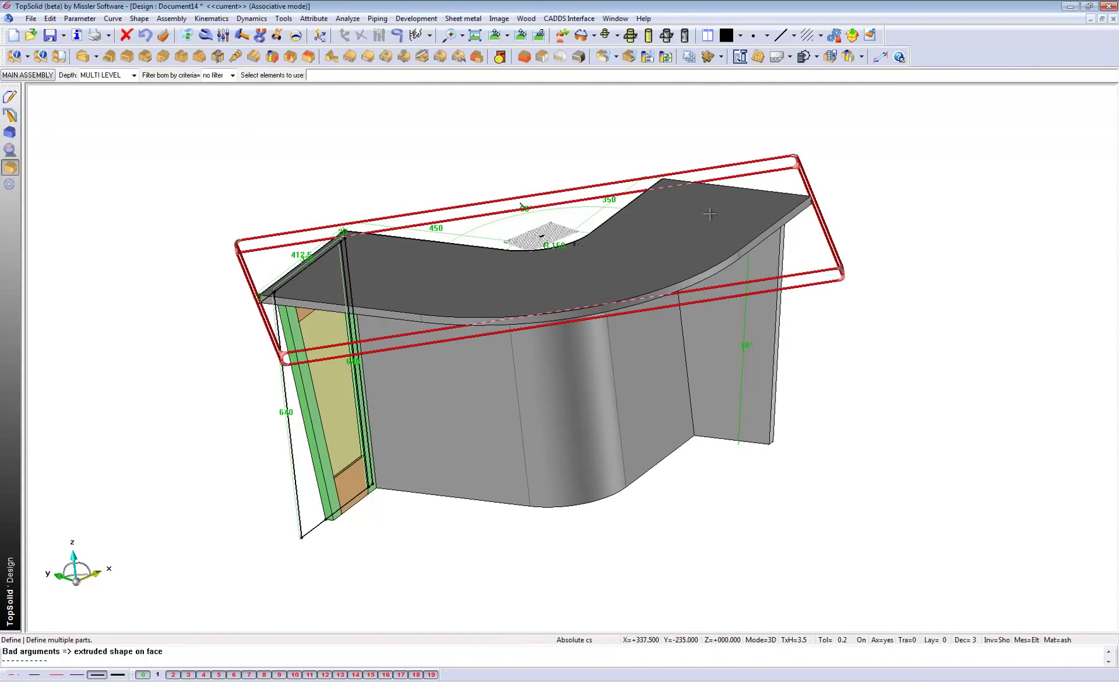
pyautogui.click(771, 309)
pyautogui.click(770, 310)
pyautogui.middleClick(245, 95)
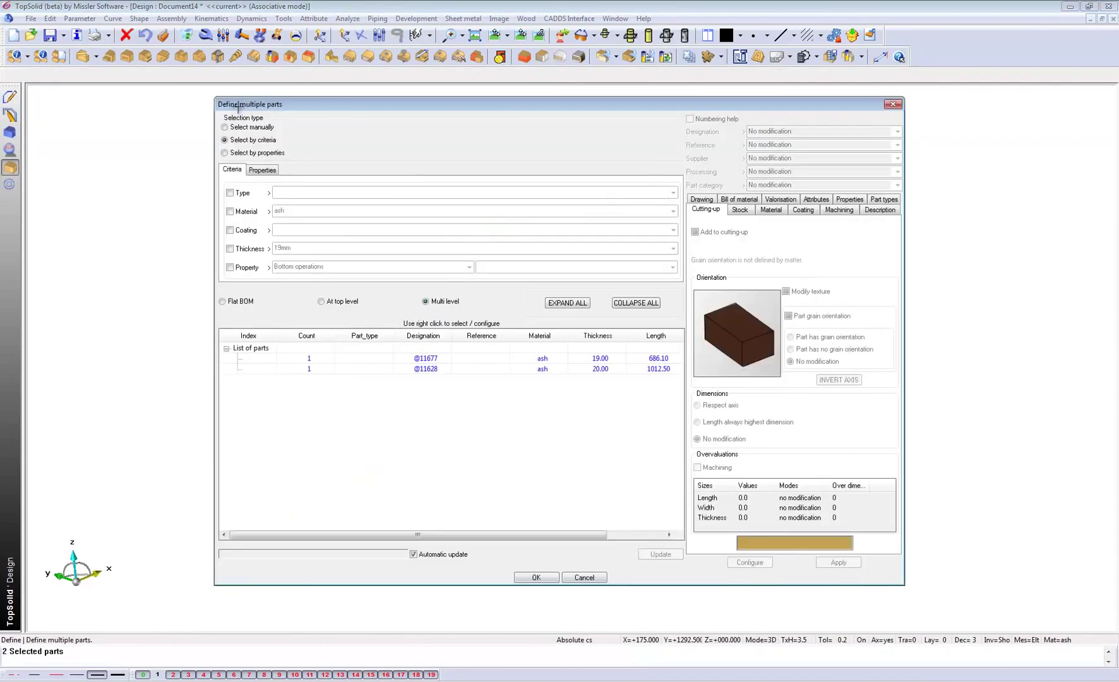
# Assign the designation "End RH" to the 19 mm thick end panel
pyautogui.moveTo(513, 106); pyautogui.dragTo(307, 104)
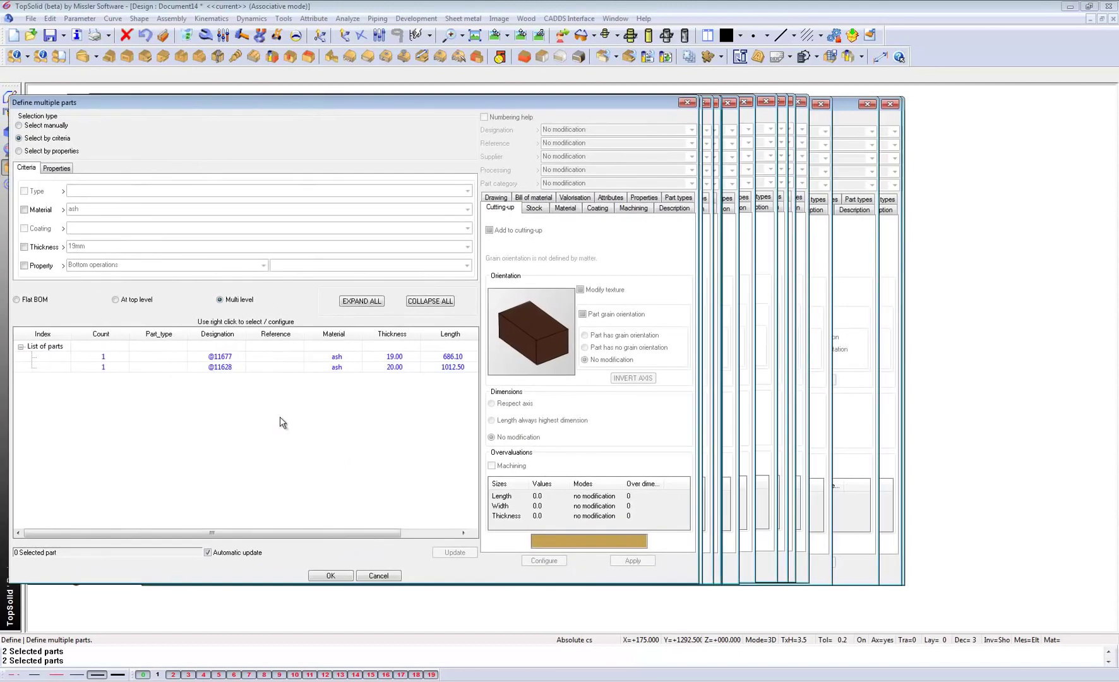
pyautogui.moveTo(780, 311); pyautogui.dragTo(1025, 311, button='middle')
pyautogui.scroll(-2, 886, 382)
pyautogui.scroll(-1, 942, 346)
pyautogui.moveTo(911, 330); pyautogui.dragTo(959, 348, button='middle')
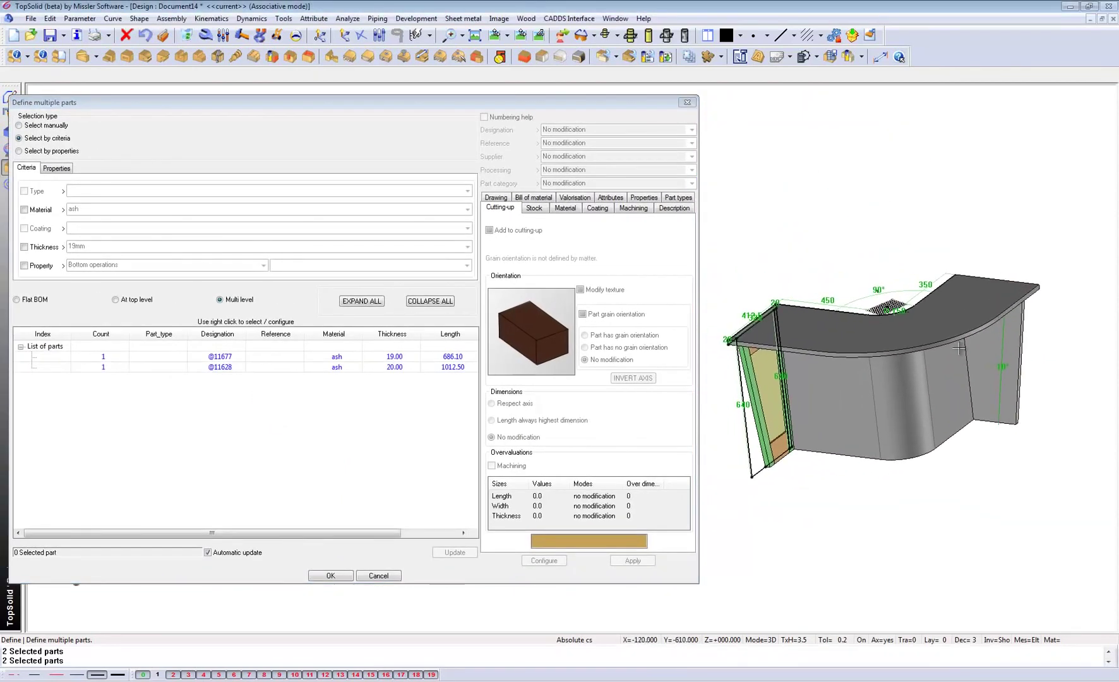
pyautogui.click(225, 357)
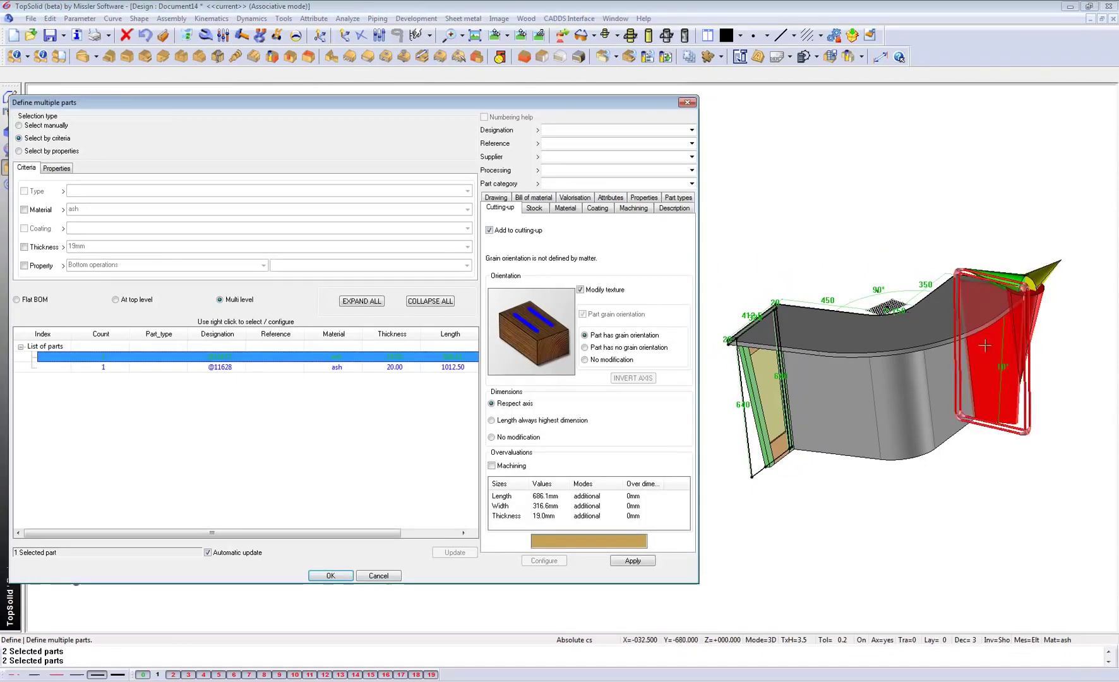
pyautogui.click(572, 131)
pyautogui.write('E')
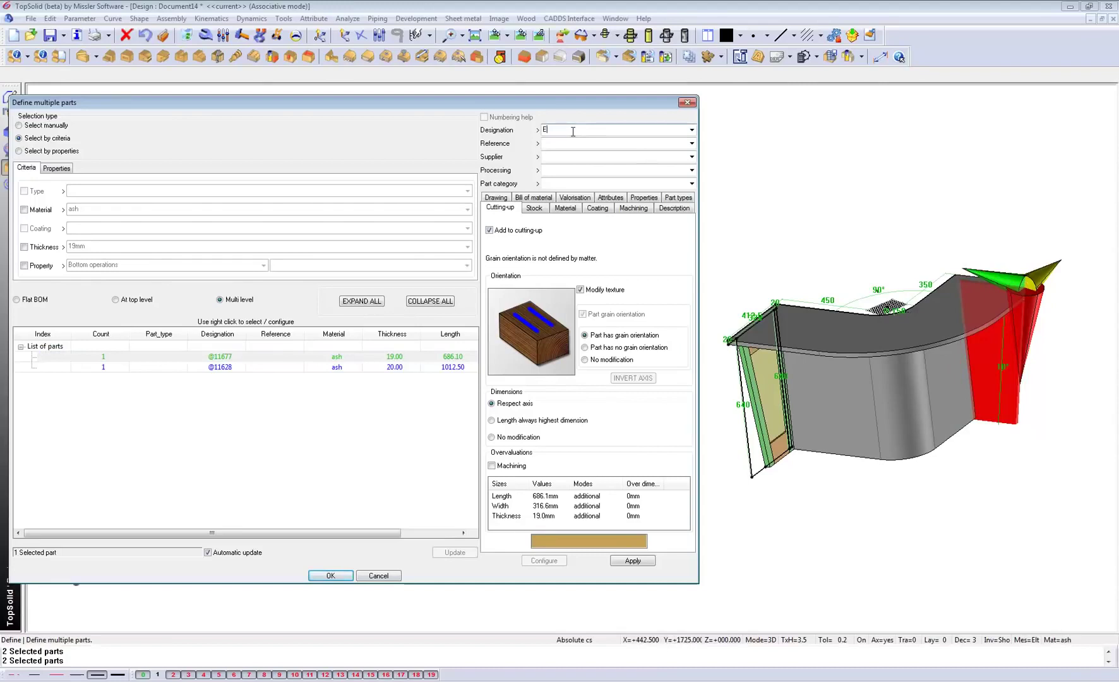
pyautogui.write('nd LH')
pyautogui.press('Return')
pyautogui.click(585, 168)
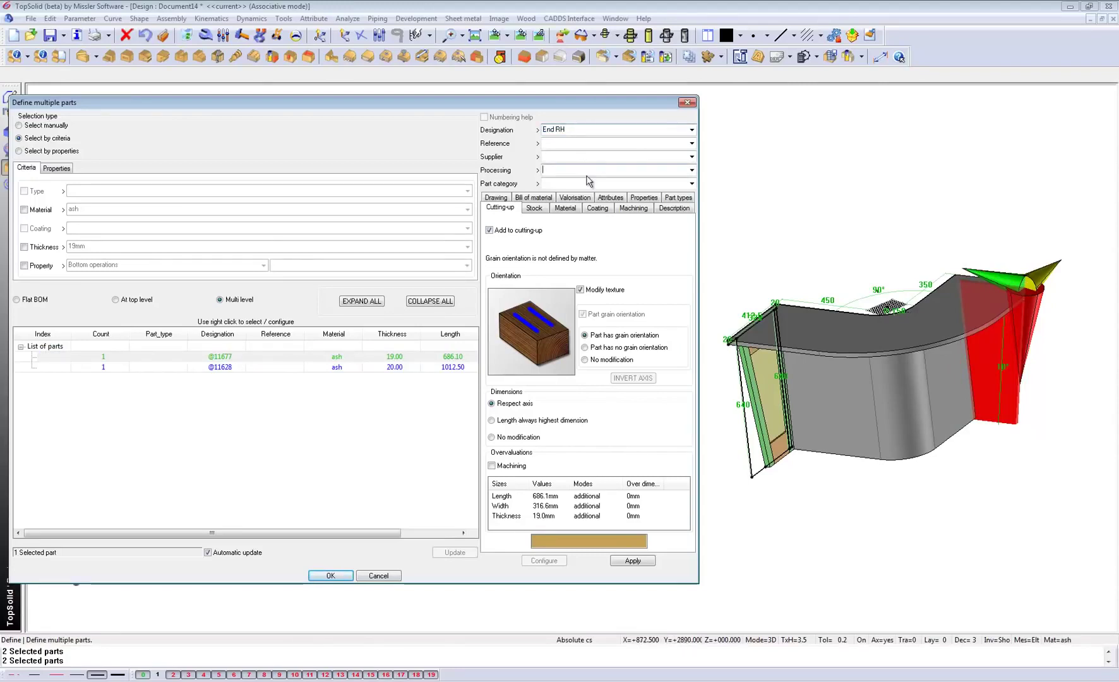
pyautogui.click(633, 561)
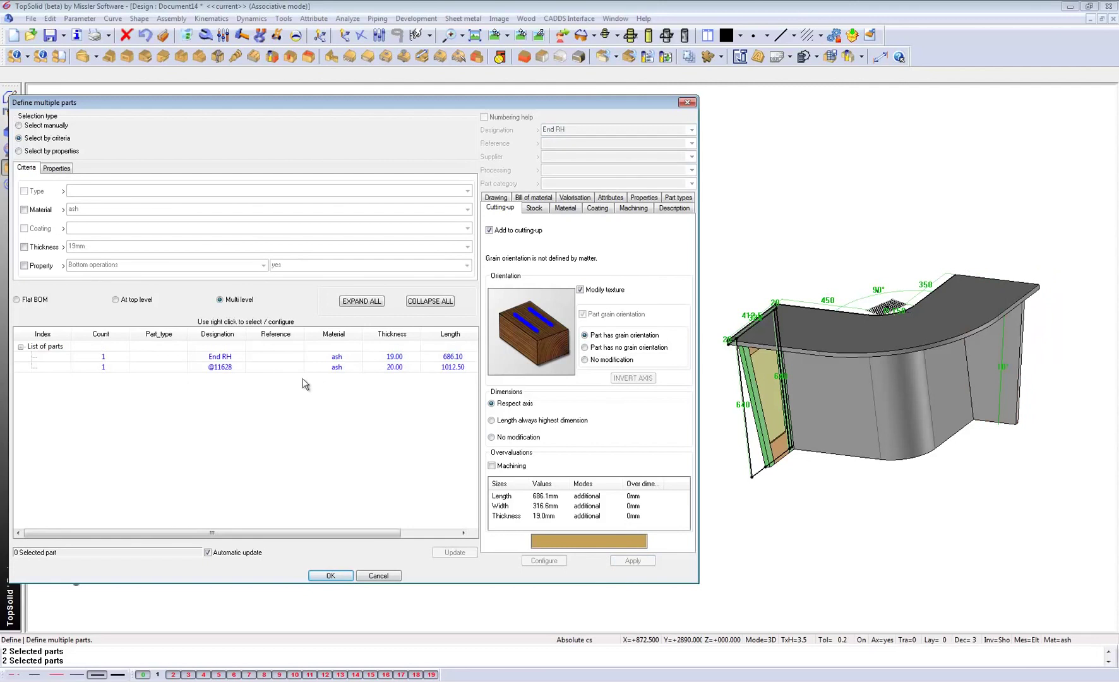
# Assign the designation "Top" to the 20 mm thick counter top and finish the multiple part definition
pyautogui.click(260, 367)
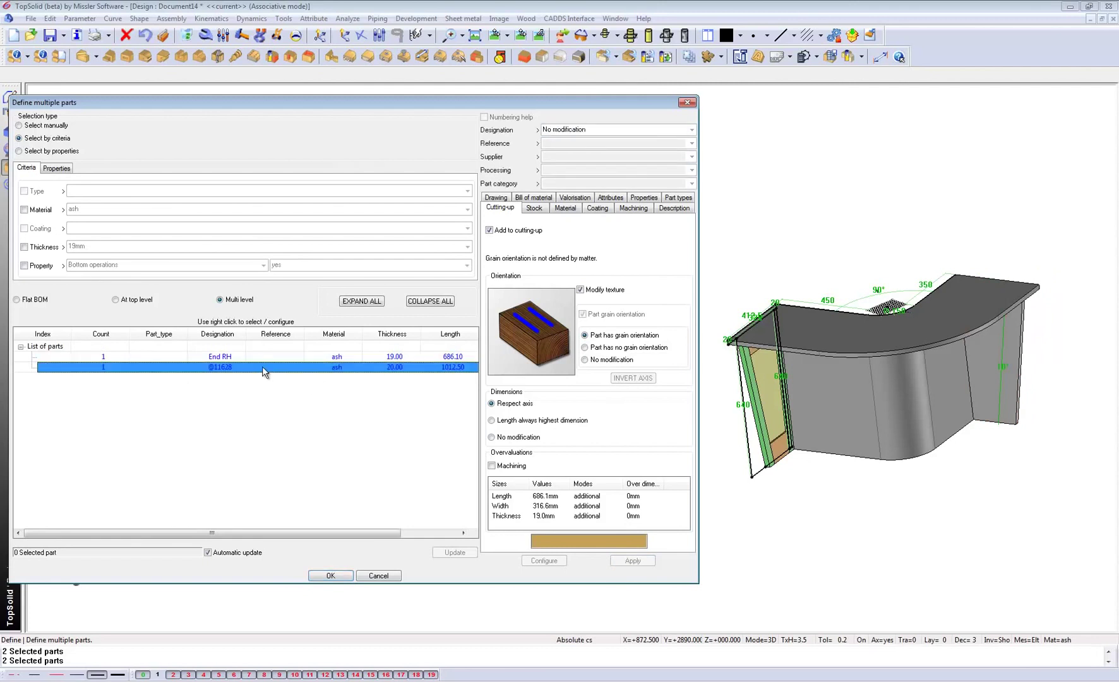
pyautogui.click(584, 129)
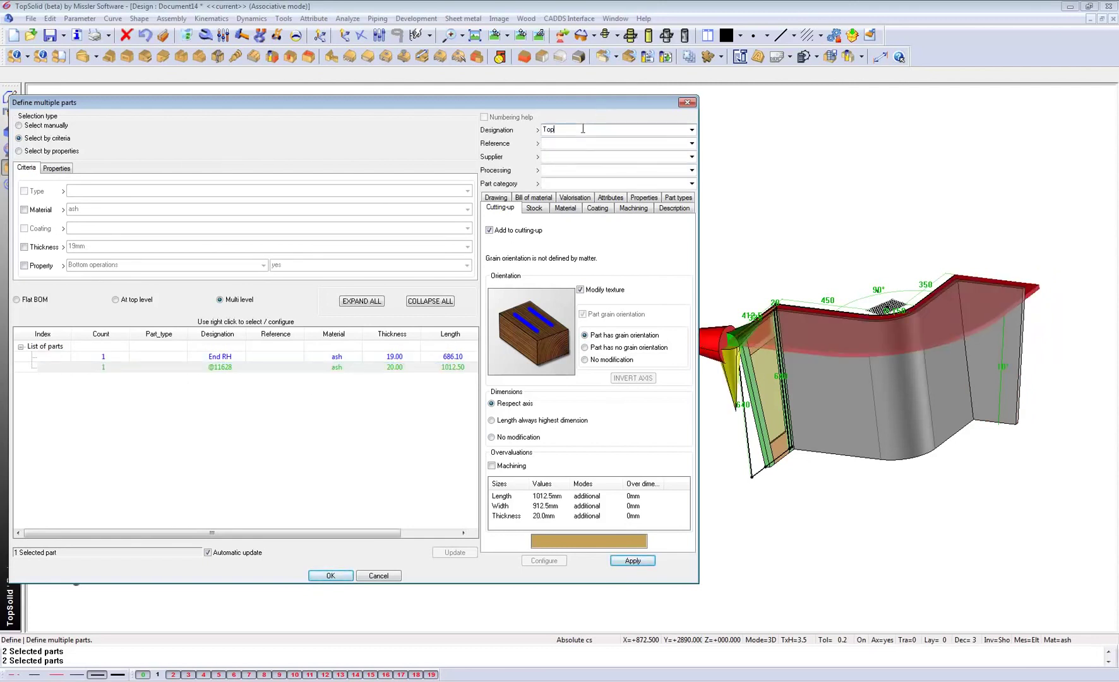
pyautogui.click(634, 561)
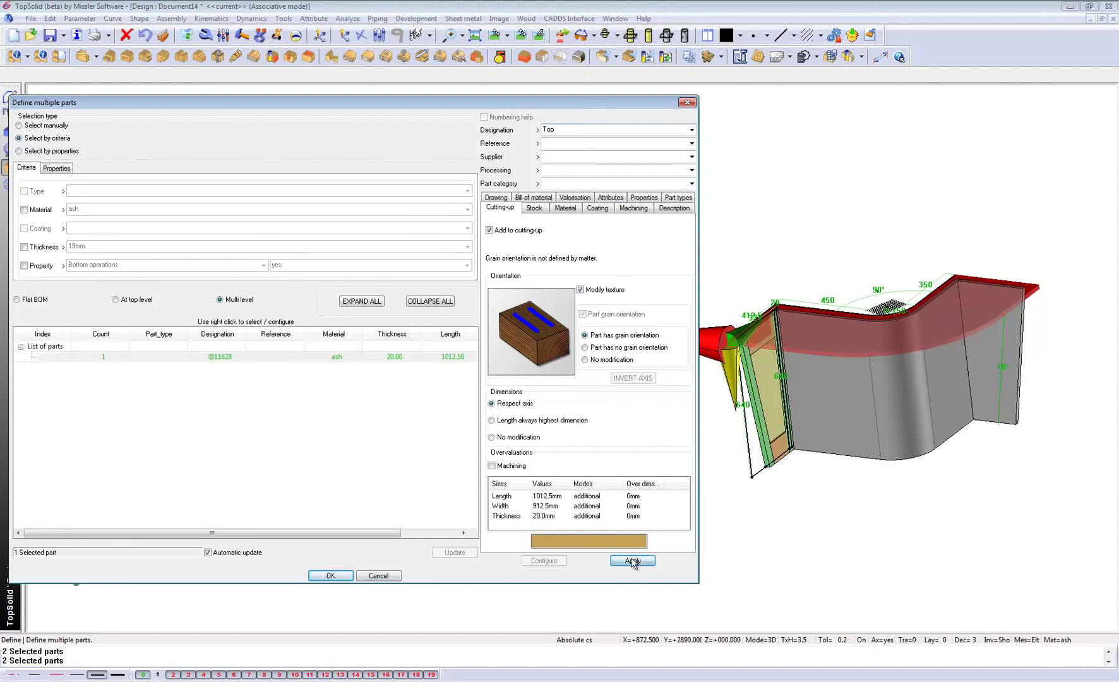
pyautogui.click(329, 575)
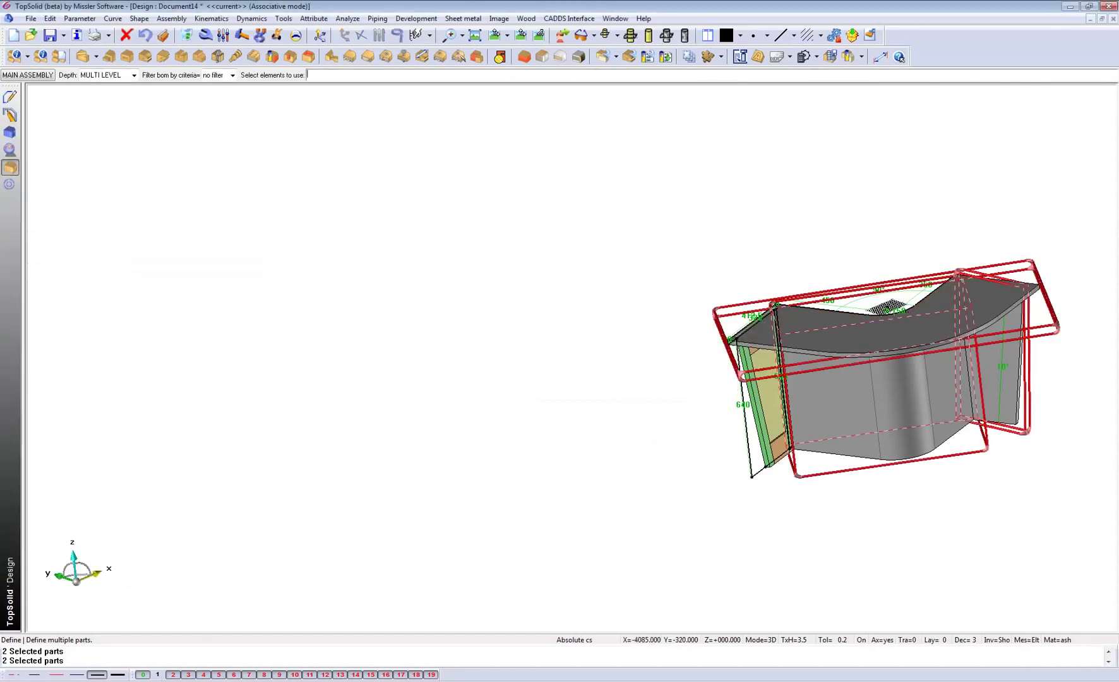
# Show layer 1 temporarily to examine the counter with its body, and hide the layer again
pyautogui.click(158, 674)
pyautogui.moveTo(966, 382); pyautogui.dragTo(588, 336, button='middle')
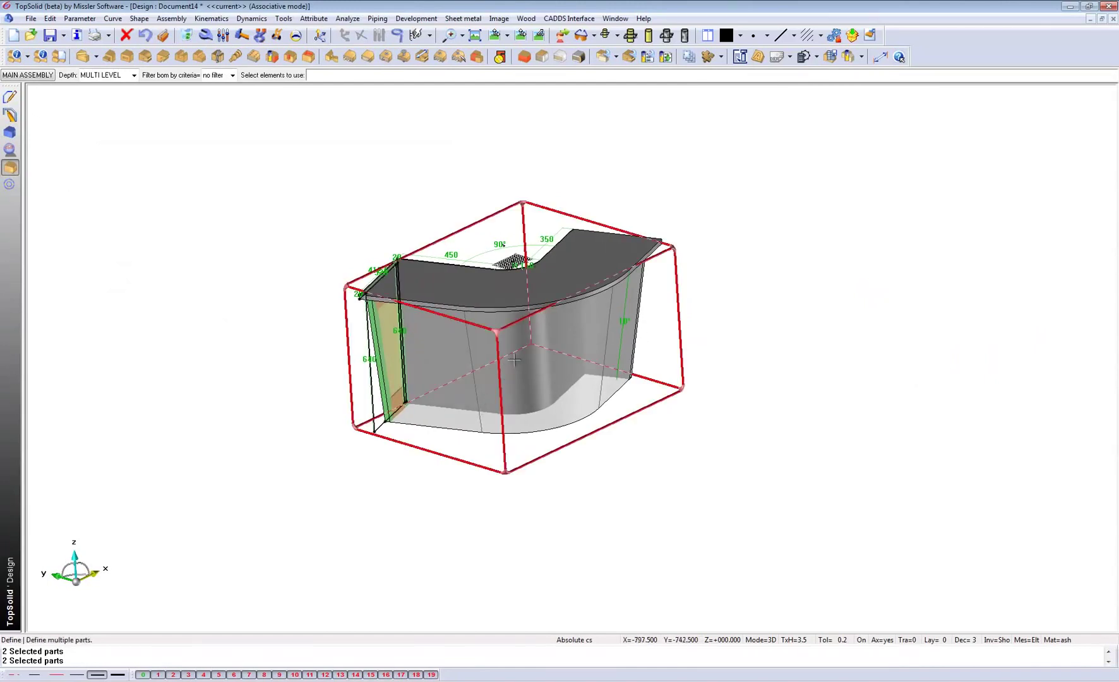
pyautogui.moveTo(518, 361); pyautogui.dragTo(510, 386, button='middle')
pyautogui.click(161, 673)
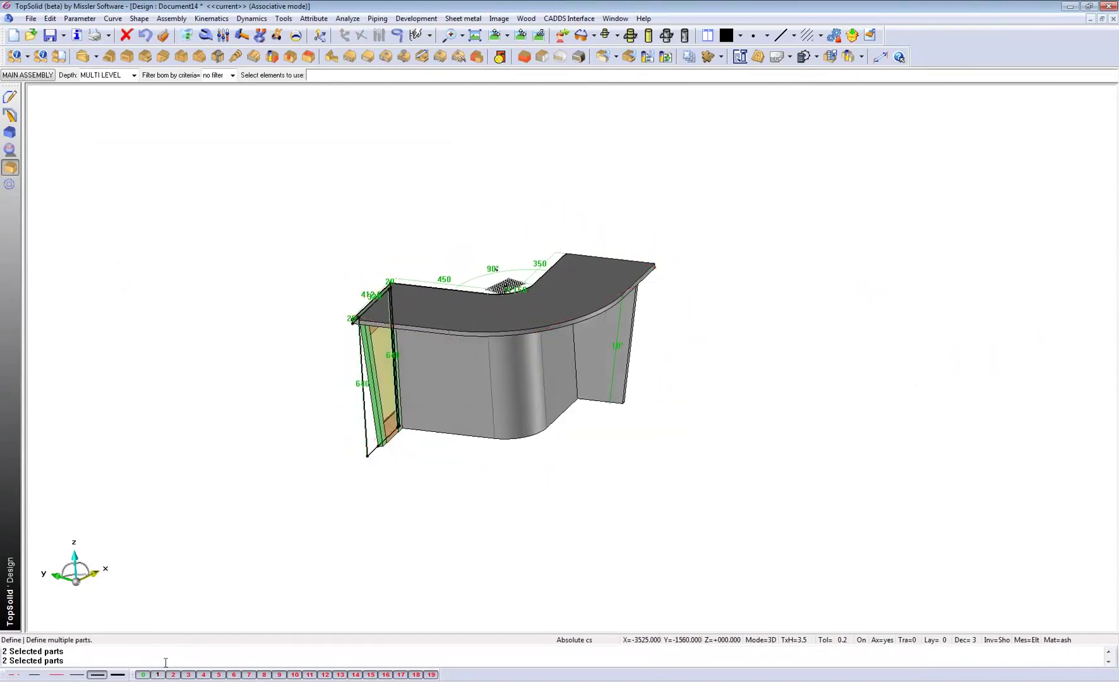